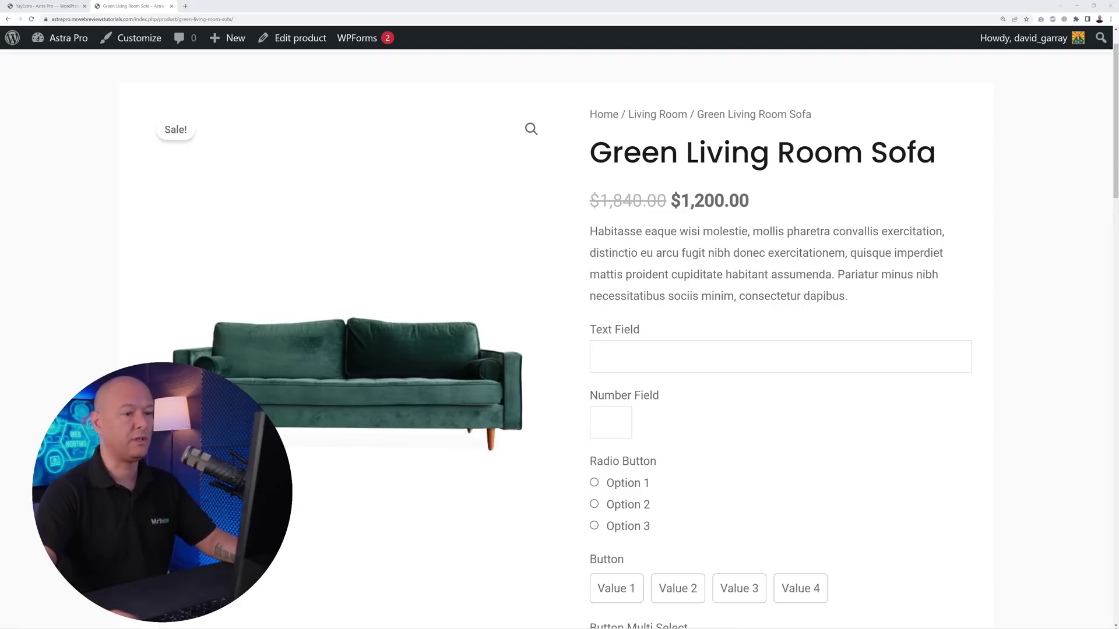
Enter "Text" in the sofa product's Text Field and set its Number Field to 5
scroll(757, 280, "down", 2)
left_click(740, 249)
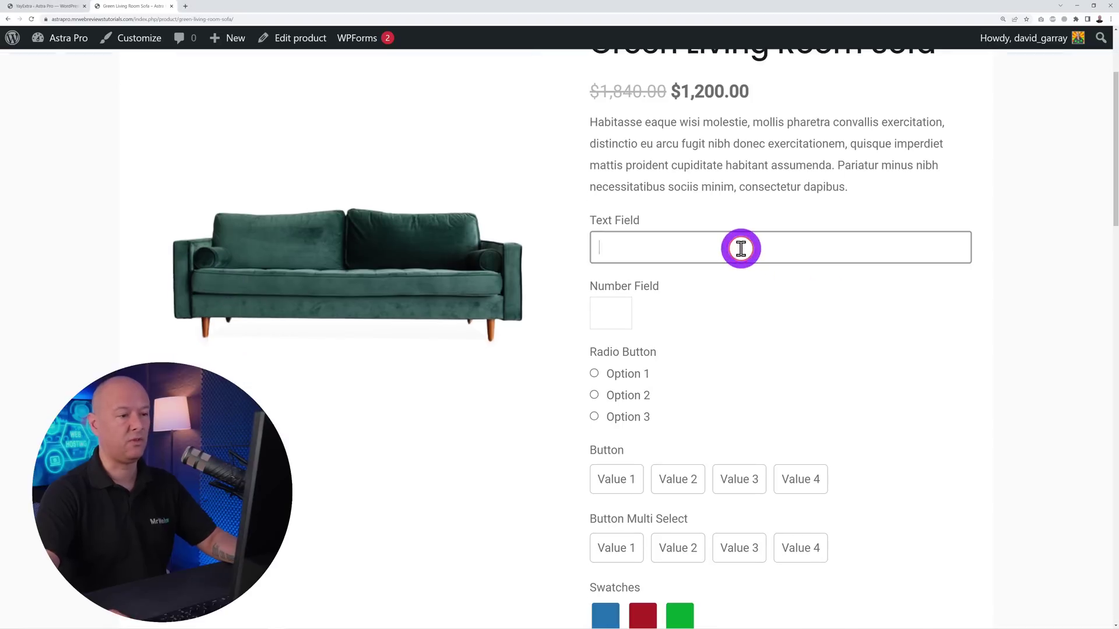
type("Text")
left_click(774, 295)
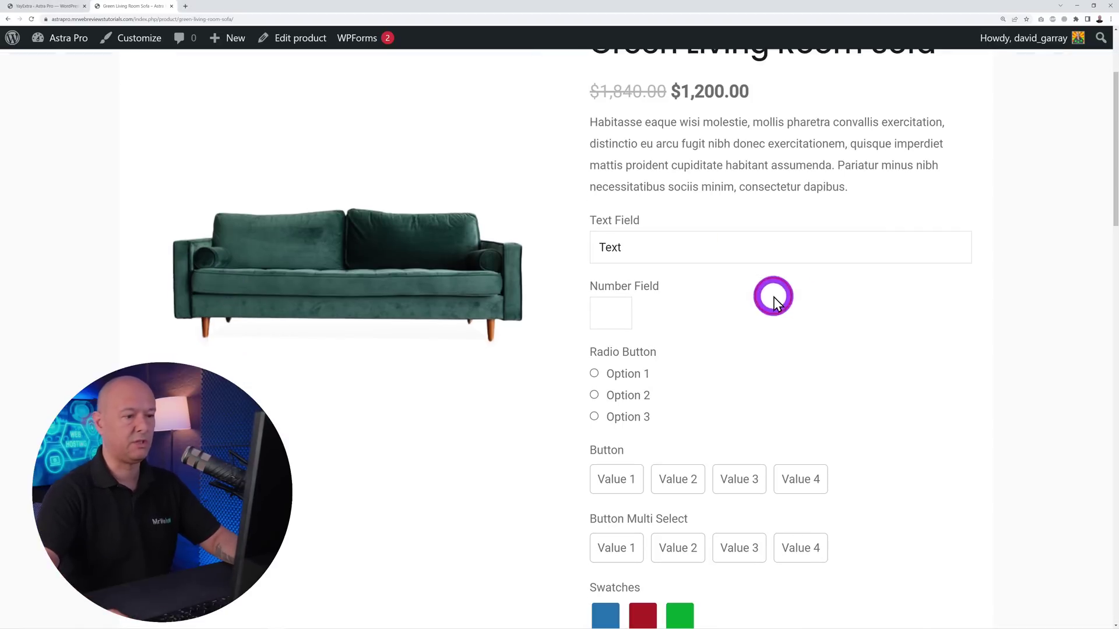
scroll(747, 328, "down", 1)
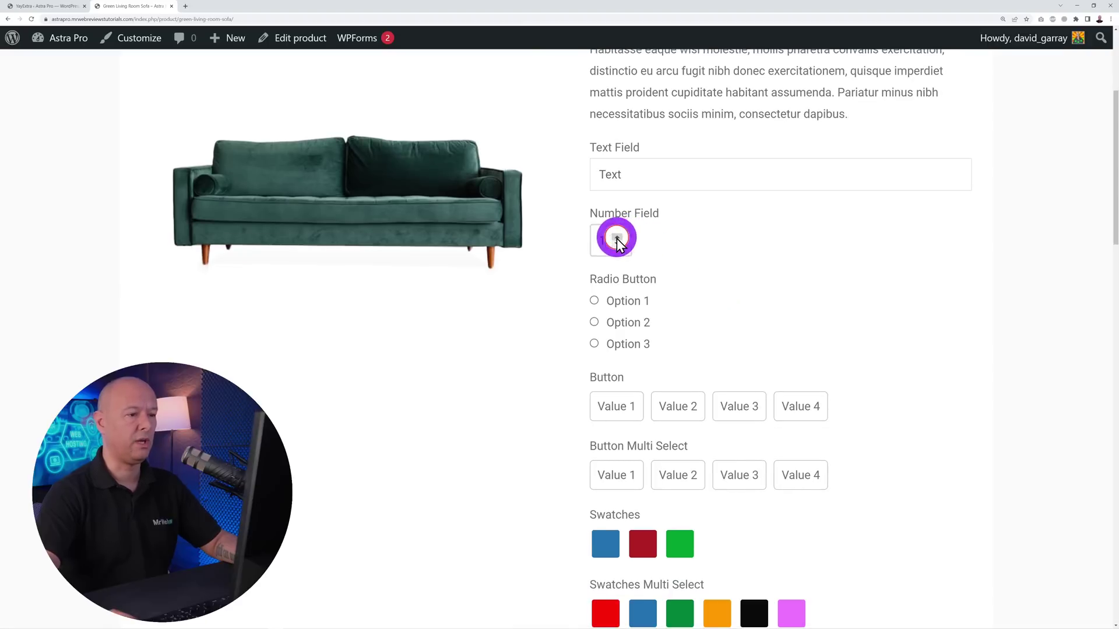
Try the choices of the Radio Button field, finishing with Option 3 selected
scroll(886, 304, "down", 1)
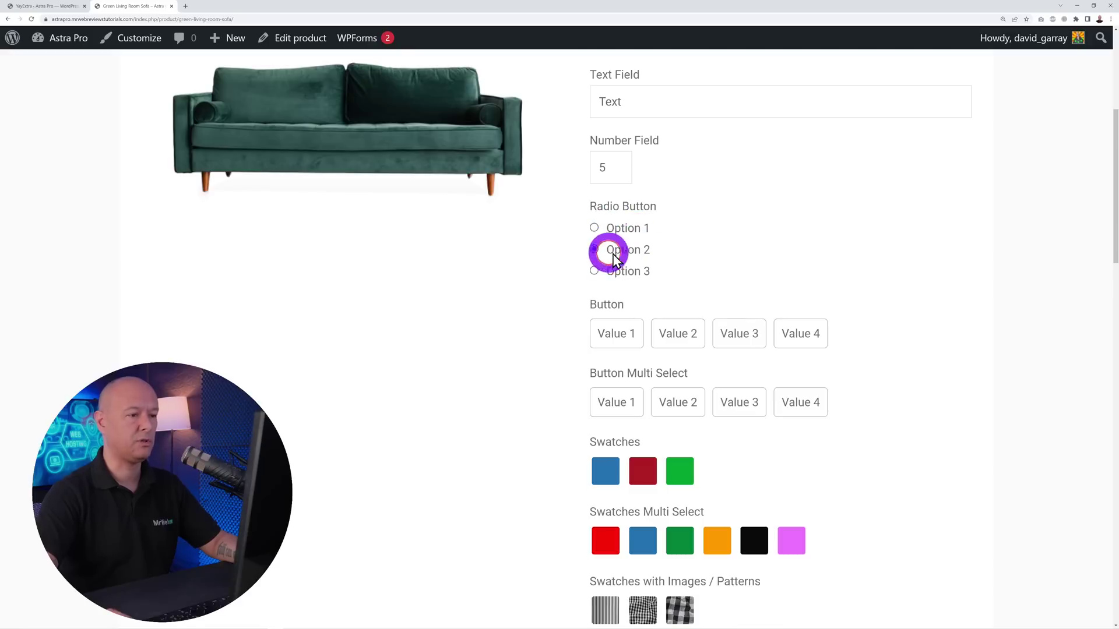
left_click(593, 228)
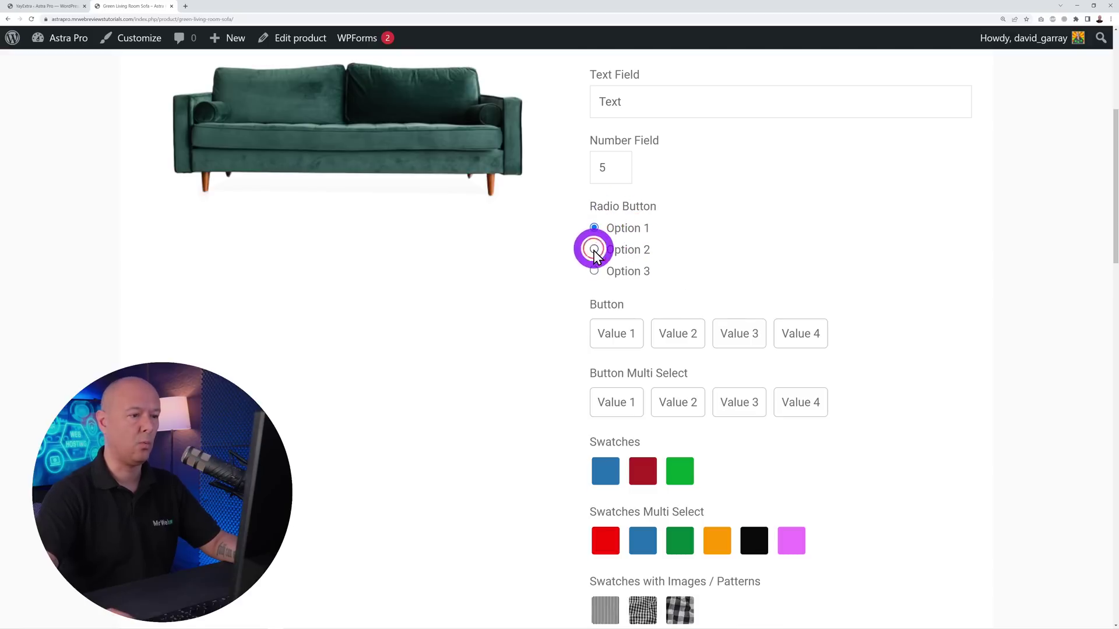
left_click(593, 271)
Switch between the values of the single-choice Button field, finishing on Value 2
scroll(871, 272, "down", 2)
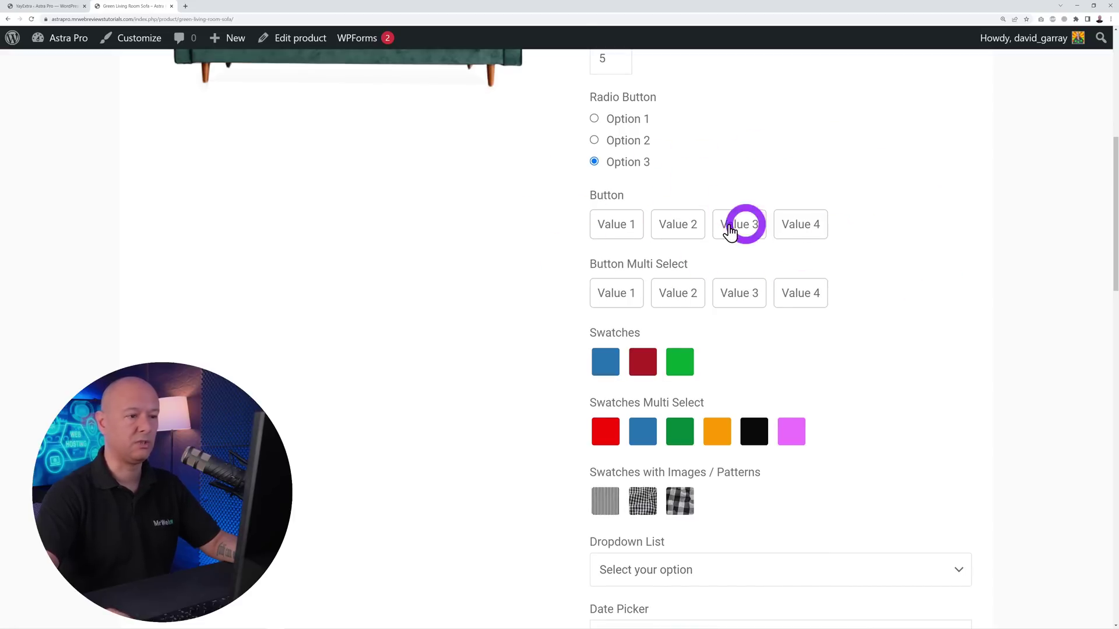
left_click(619, 230)
left_click(739, 234)
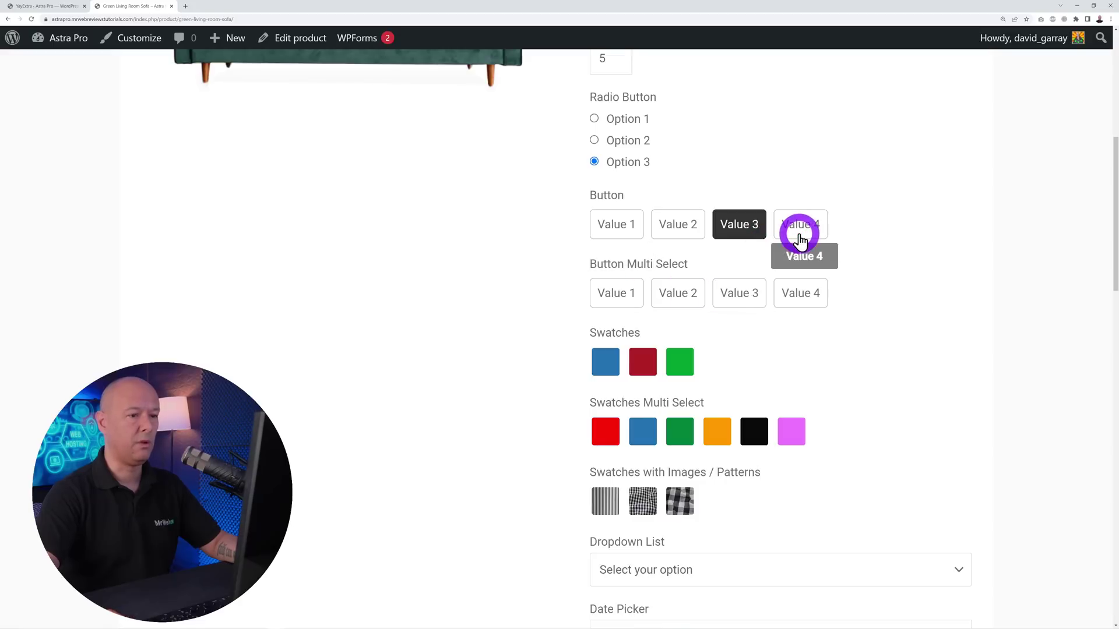
left_click(799, 238)
left_click(738, 235)
left_click(681, 233)
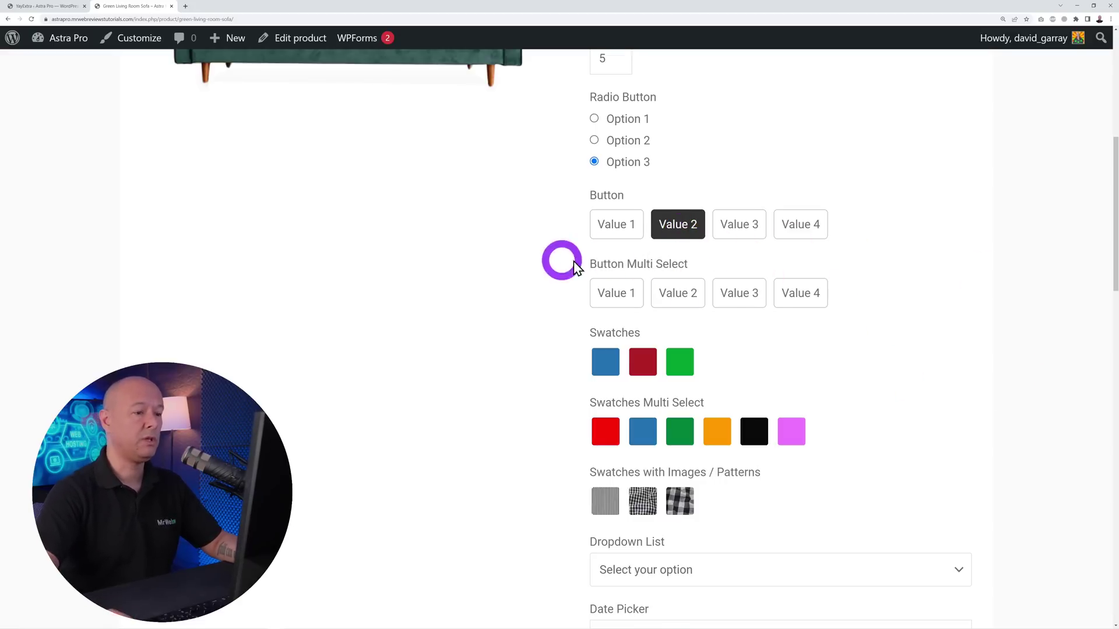
Select Value 1, Value 2 and Value 4 in the Button Multi Select field
left_click(607, 292)
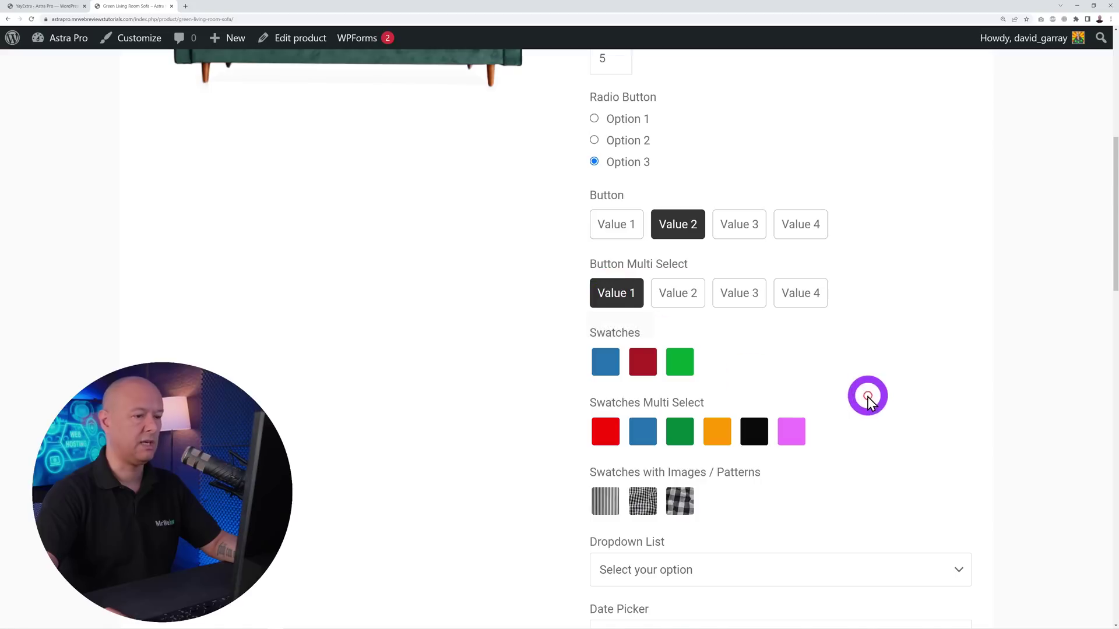
left_click(677, 293)
left_click(801, 293)
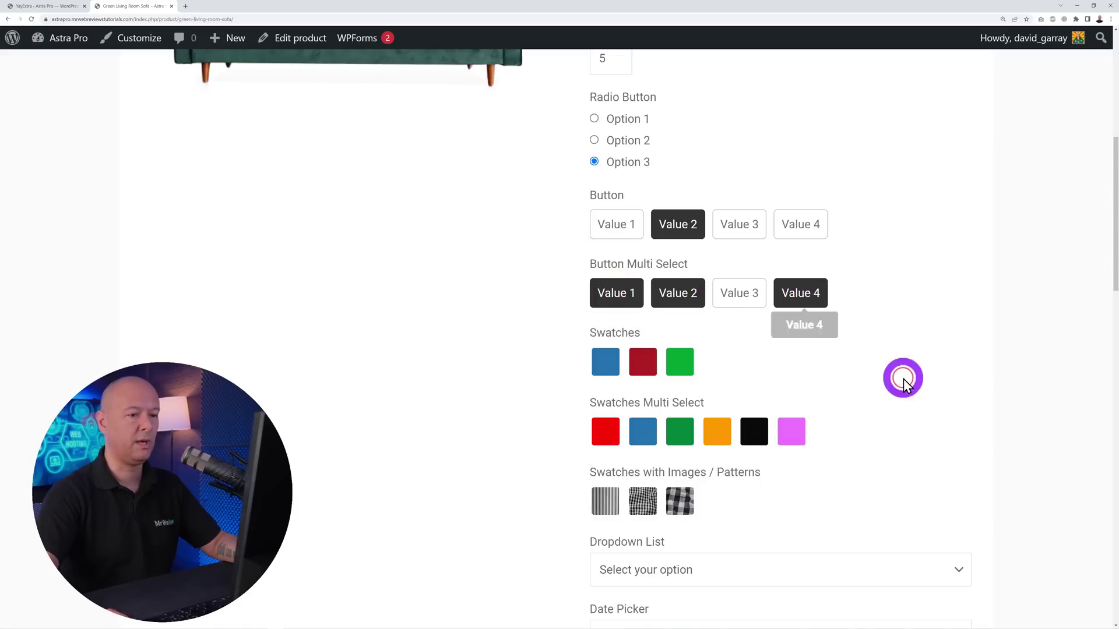
Choose the Red colour under Swatches, and both black and red under Swatches Multi Select
scroll(934, 361, "down", 1)
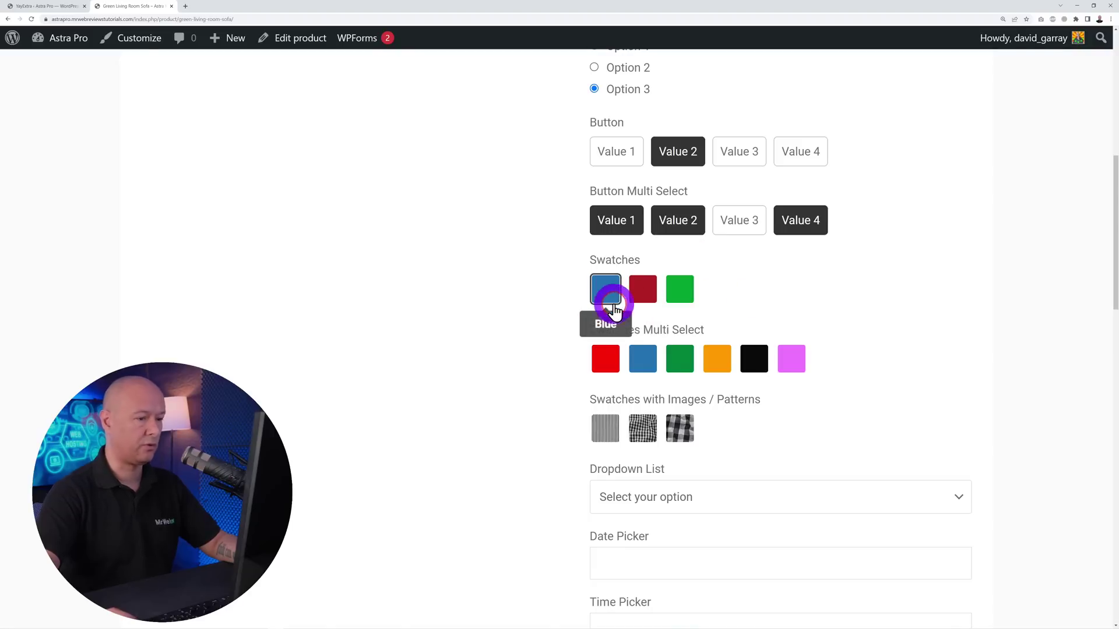
left_click(644, 294)
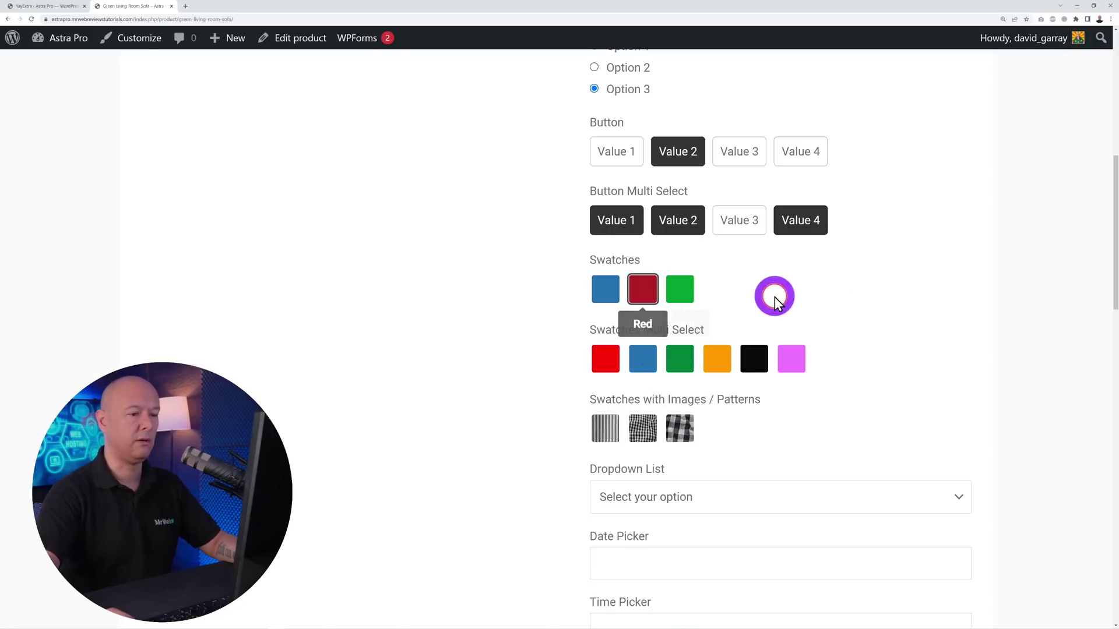
scroll(862, 313, "down", 1)
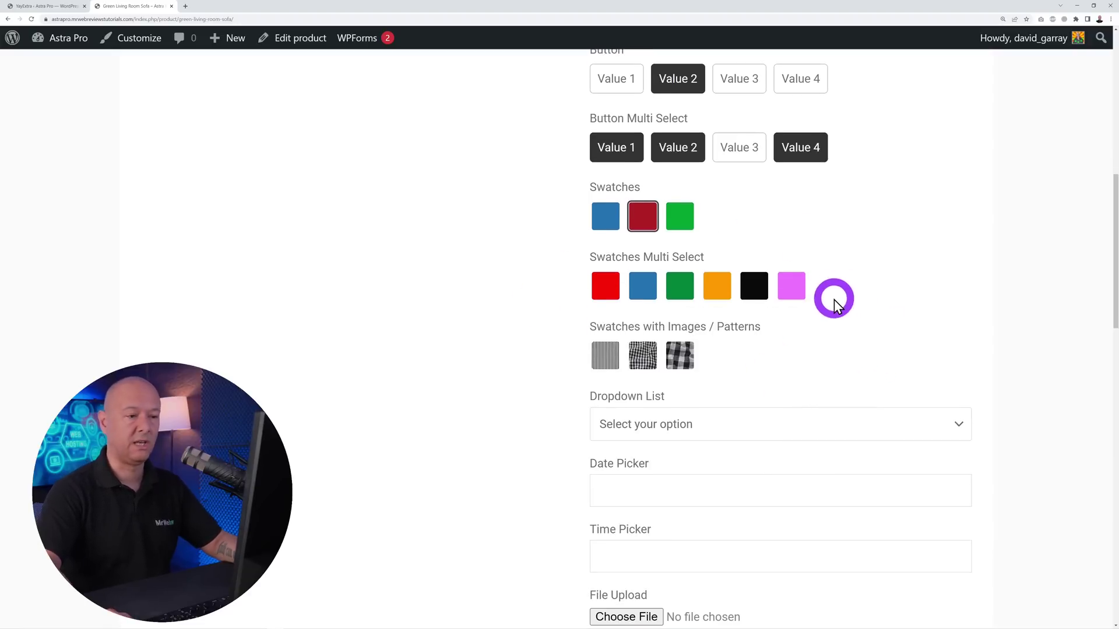
left_click(757, 290)
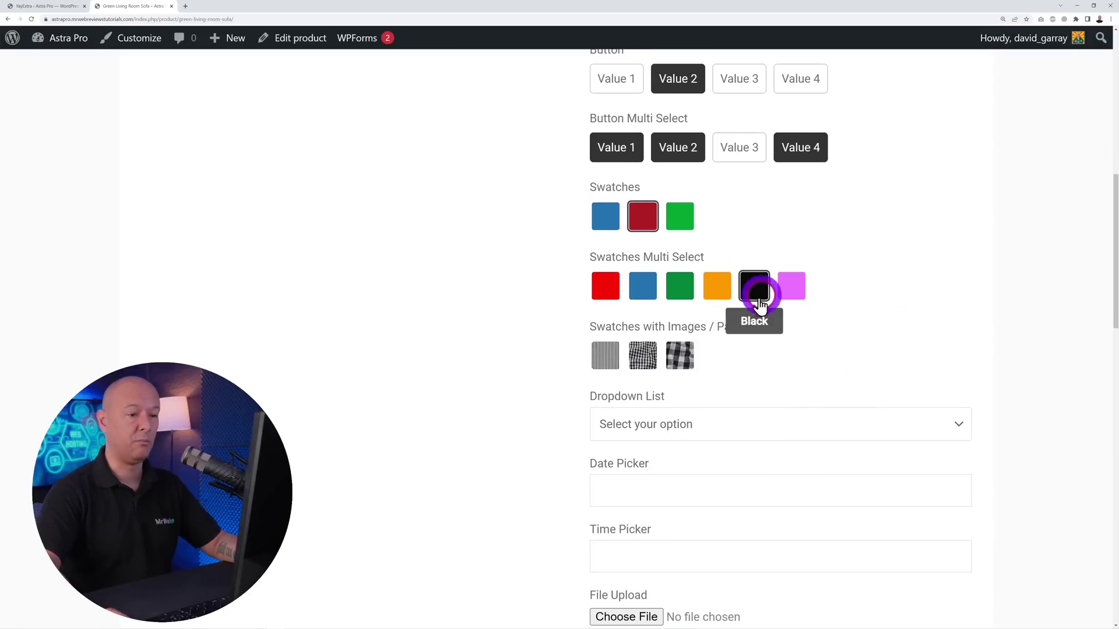
left_click(607, 296)
Choose Option 2 in the Dropdown List and set the Date Picker to May 19, 2023
scroll(901, 335, "down", 1)
scroll(901, 335, "down", 1)
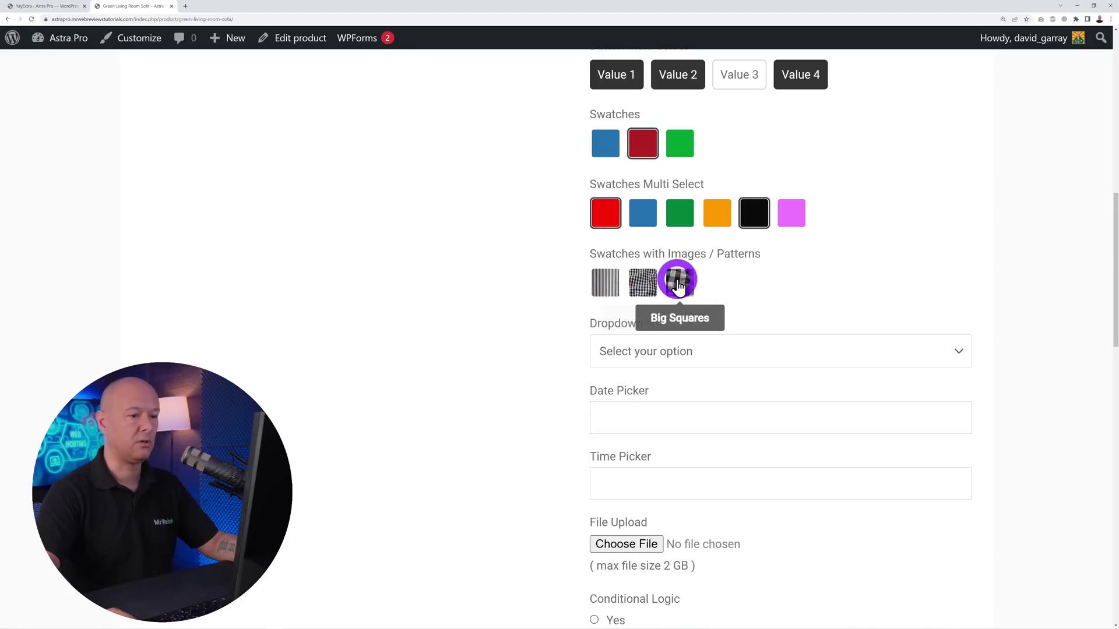
scroll(1079, 281, "down", 2)
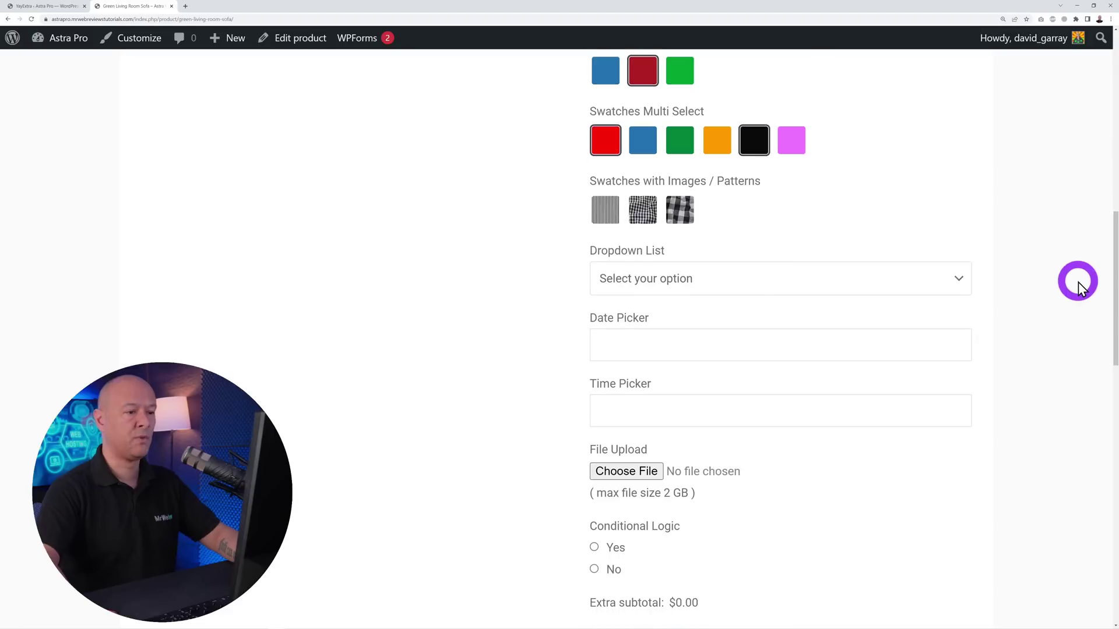
left_click(959, 241)
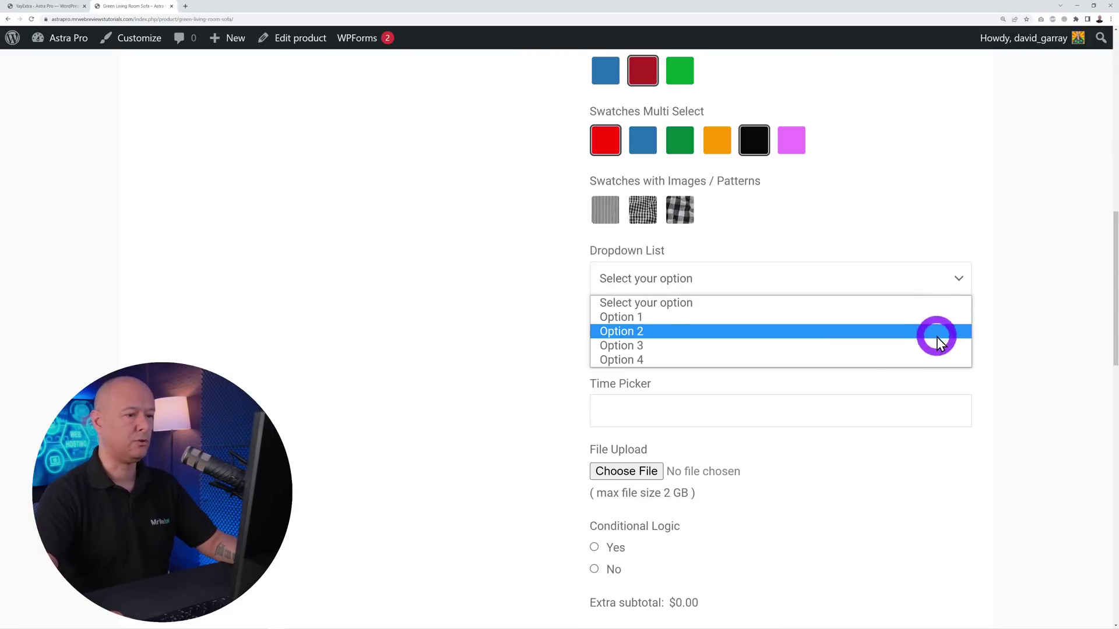
left_click(714, 332)
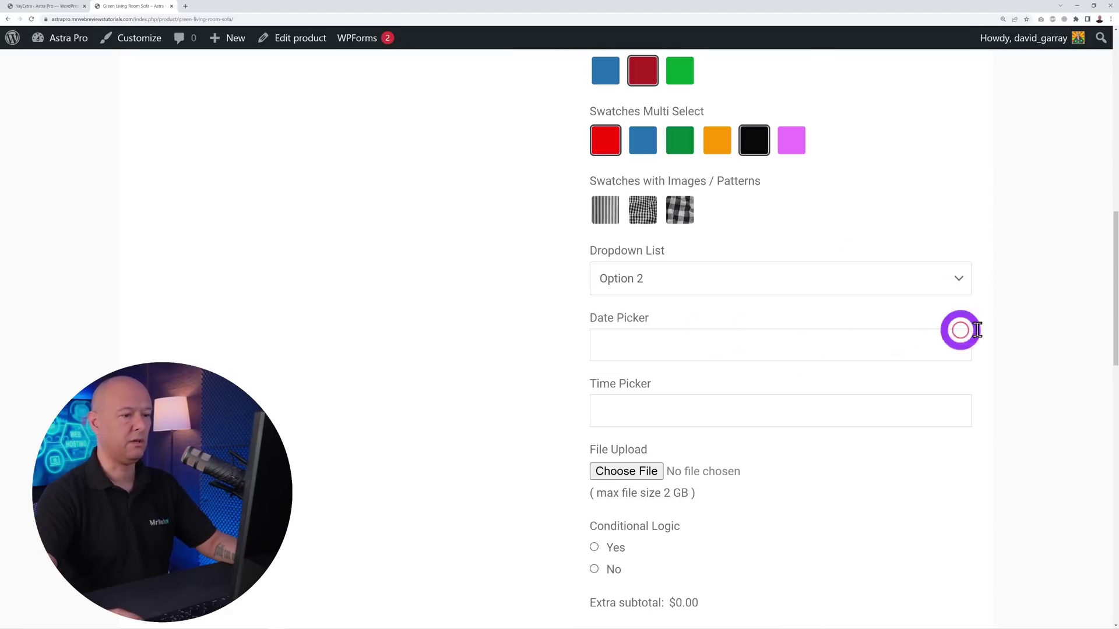
scroll(1048, 336, "down", 3)
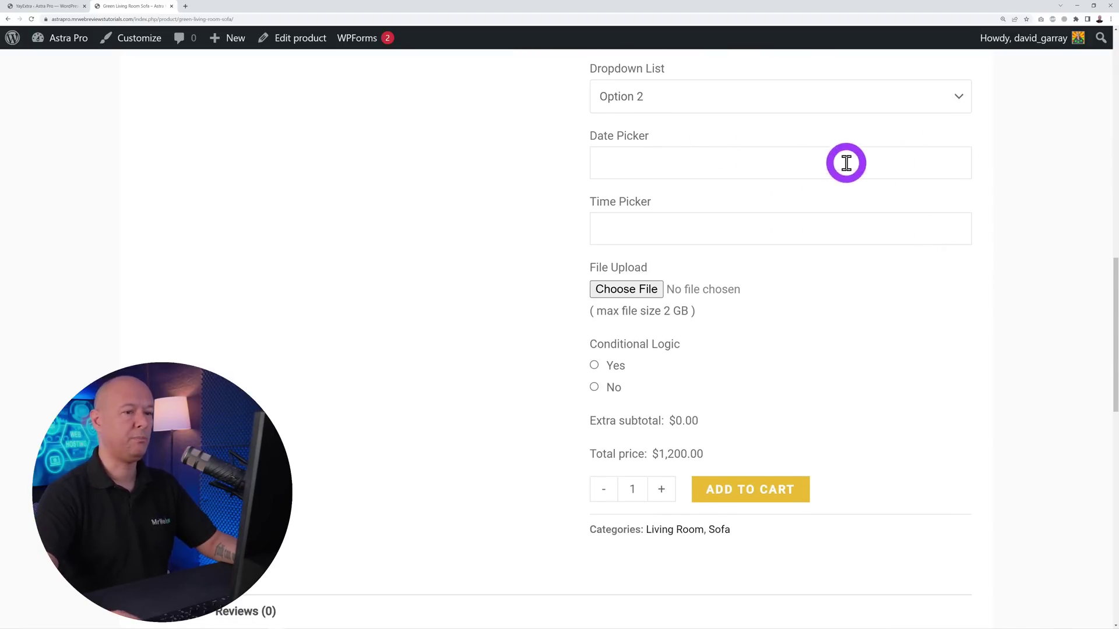
left_click(844, 162)
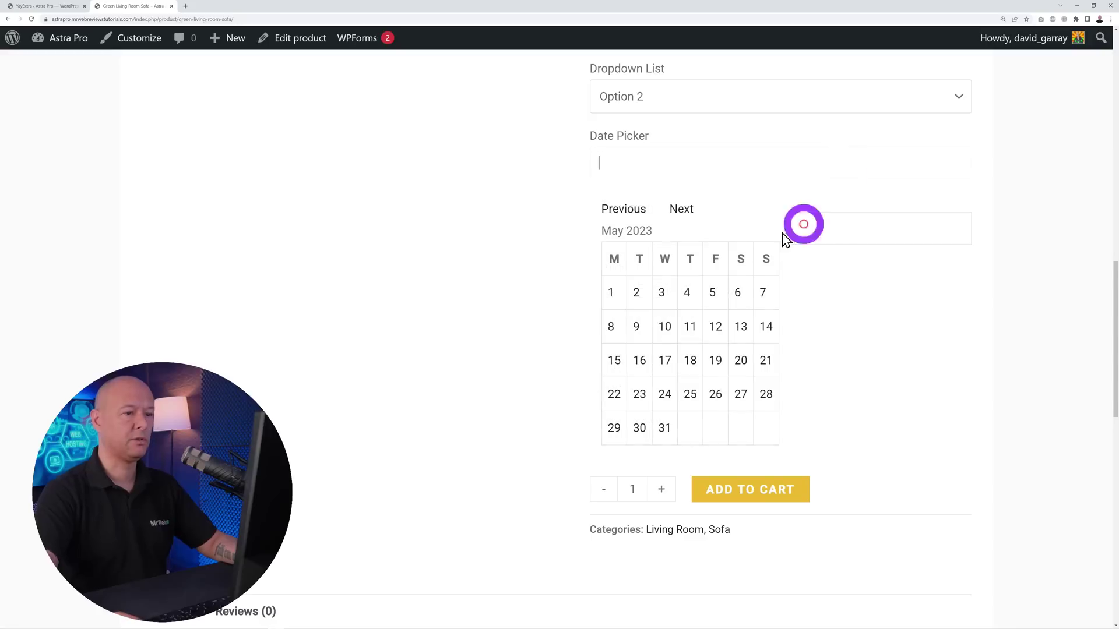
left_click(717, 362)
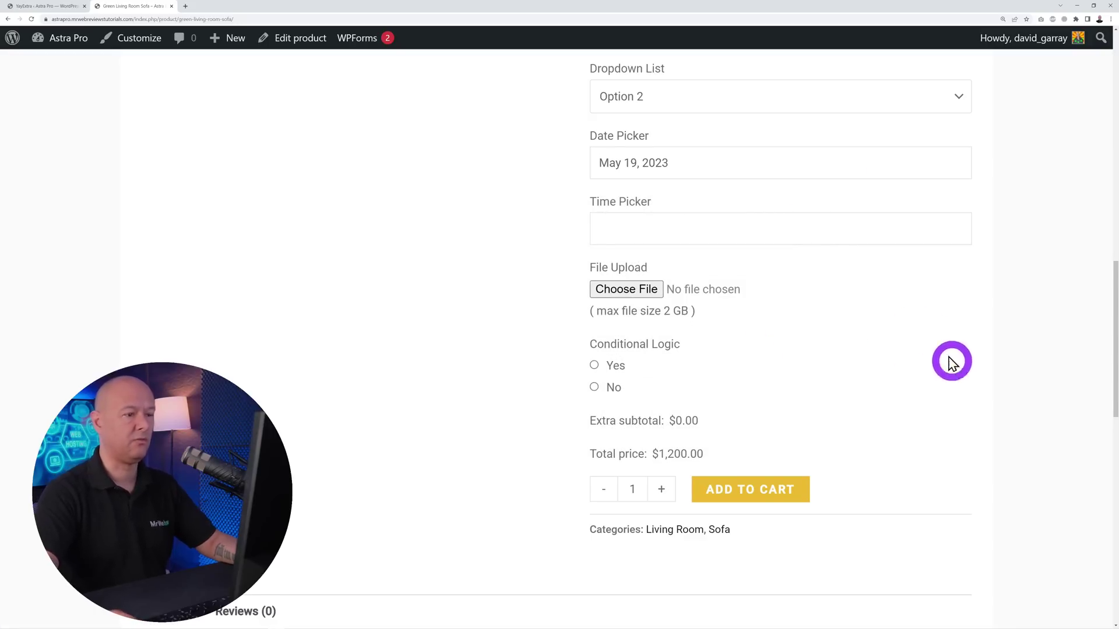
Set the Time Picker to 10:30 AM by entering hour 10 and minute 30
left_click(813, 237)
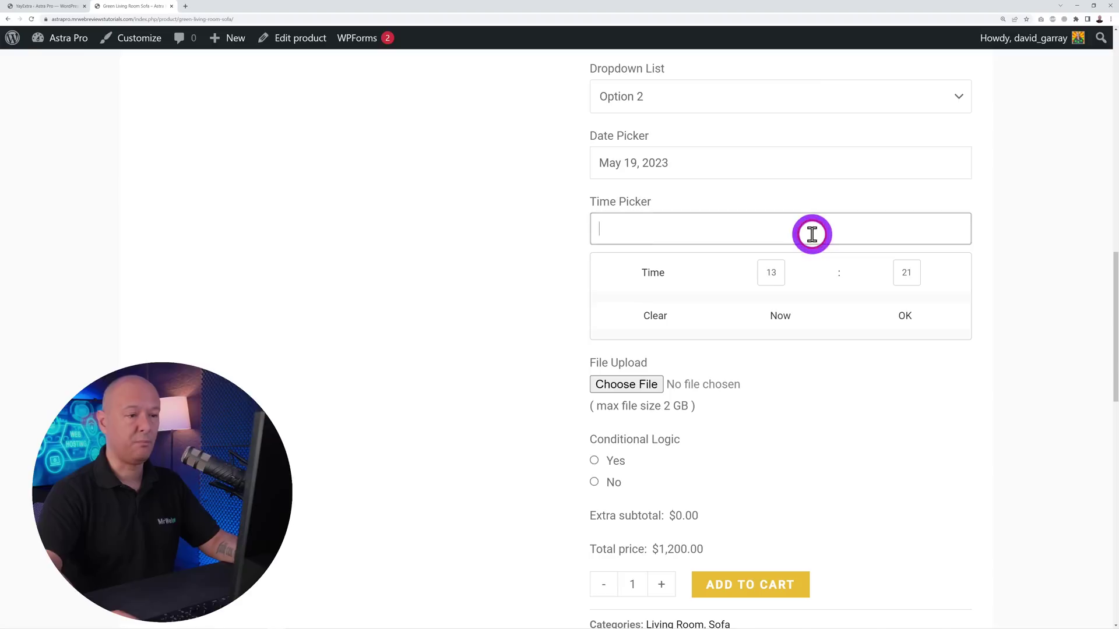
left_click(767, 273)
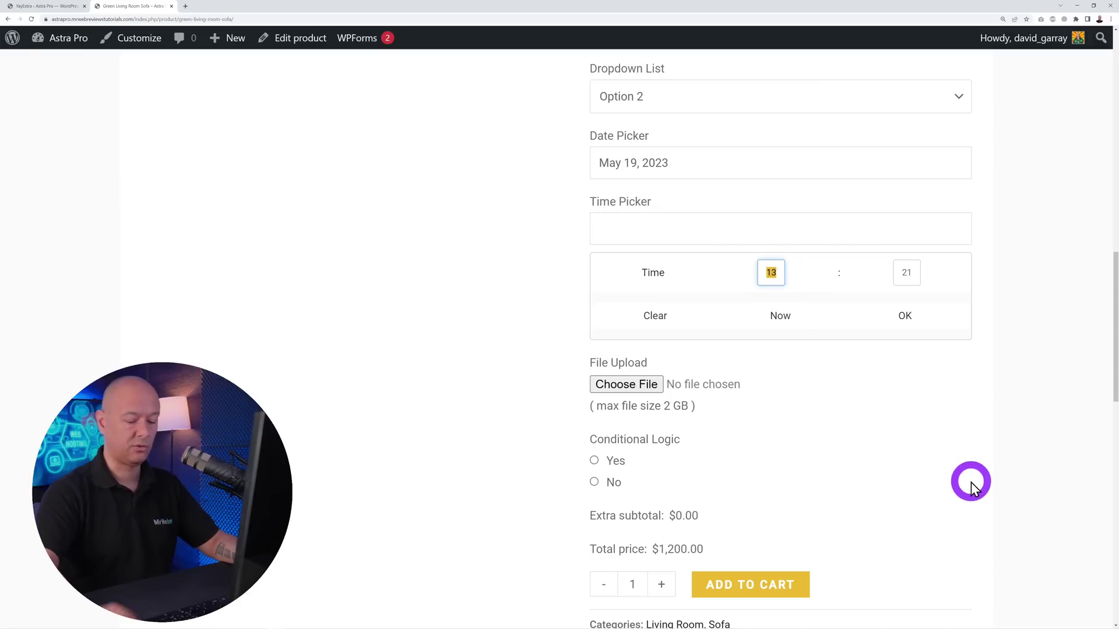
type("10")
left_click(908, 273)
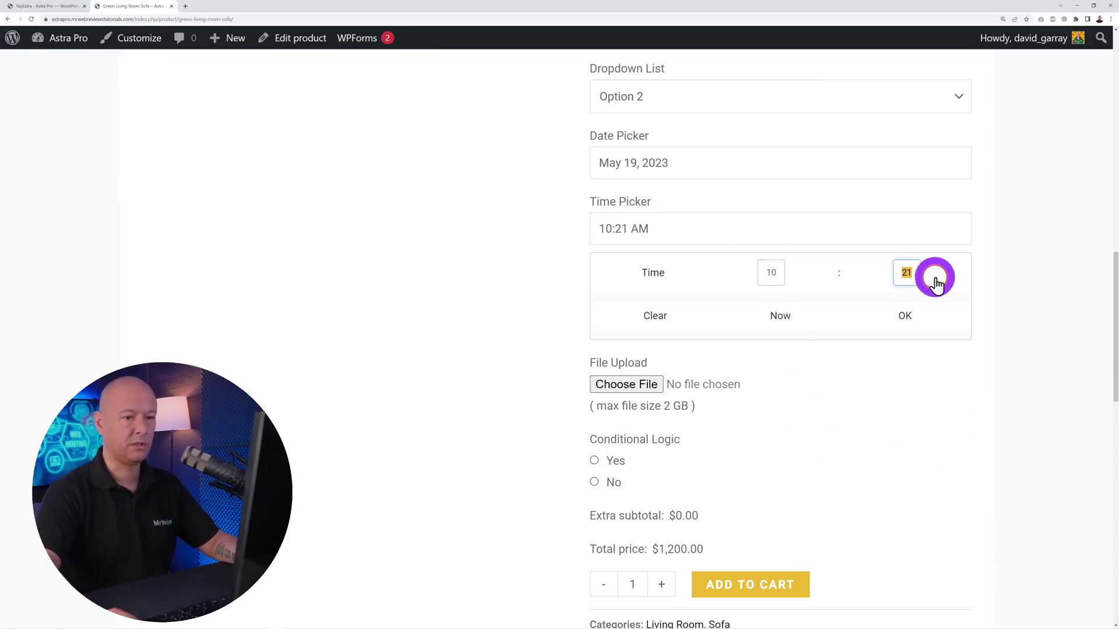
type("30")
left_click(904, 315)
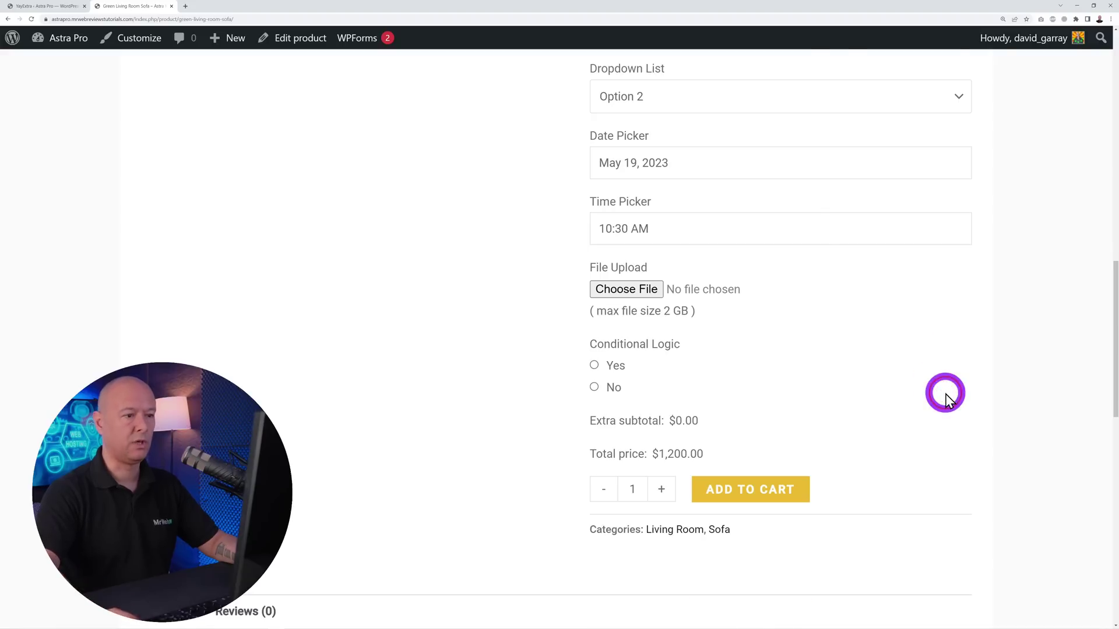
Test the Conditional Logic field with No, finishing with Yes selected
scroll(944, 392, "down", 1)
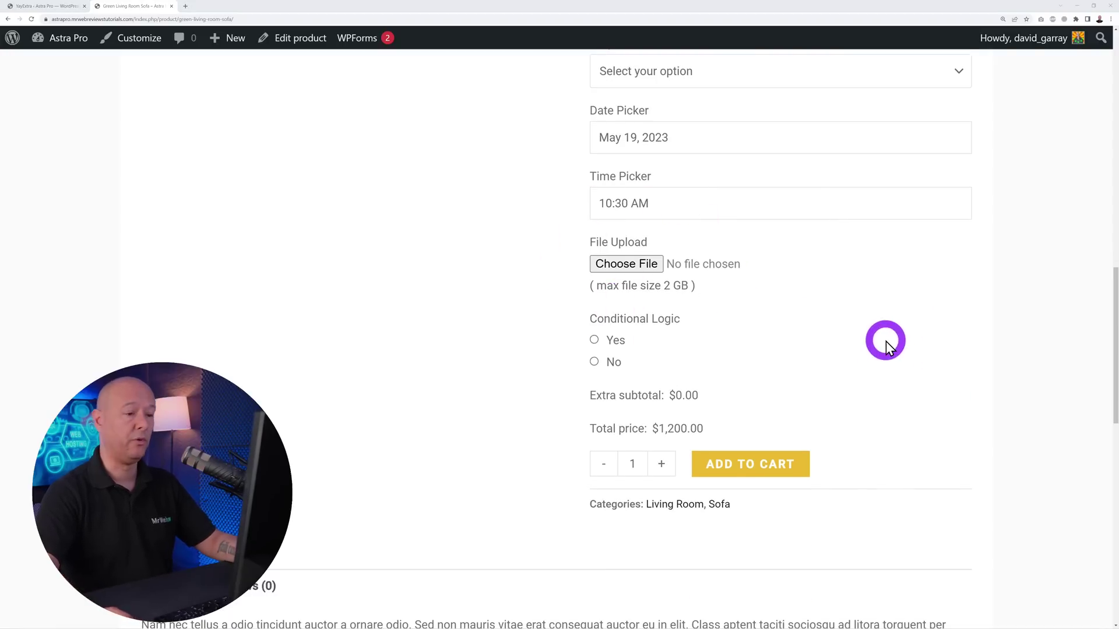
scroll(823, 345, "down", 1)
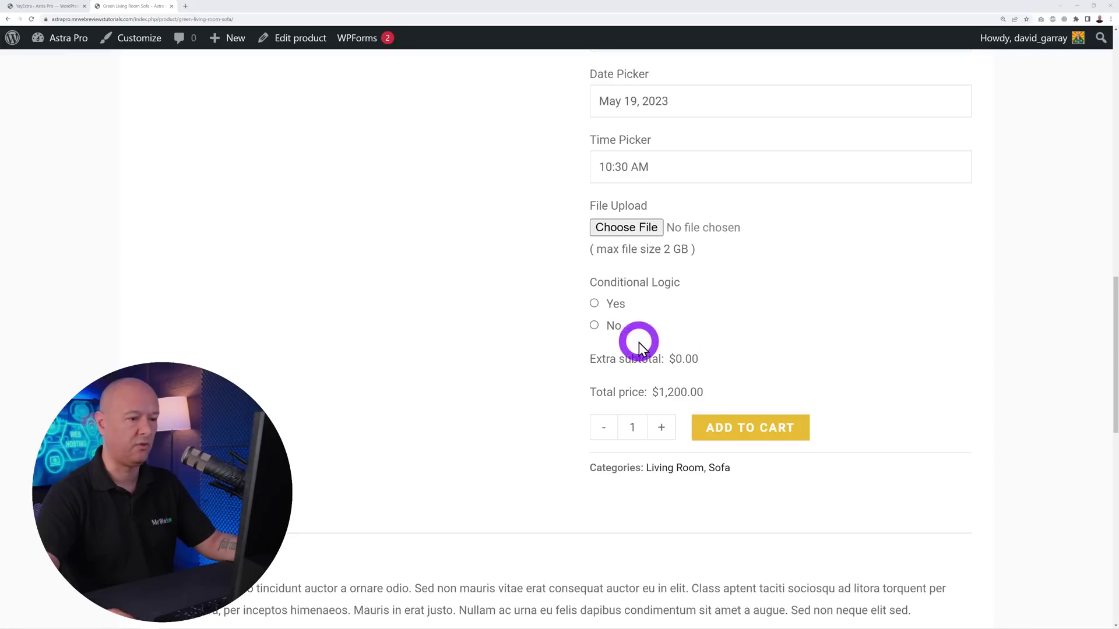
left_click(595, 326)
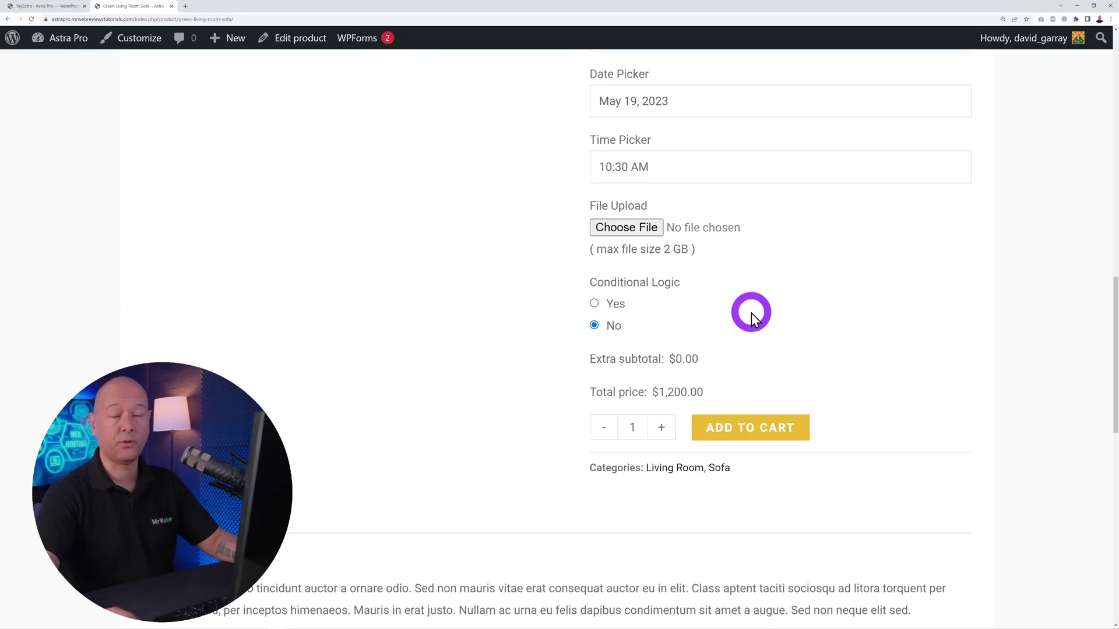
left_click(594, 304)
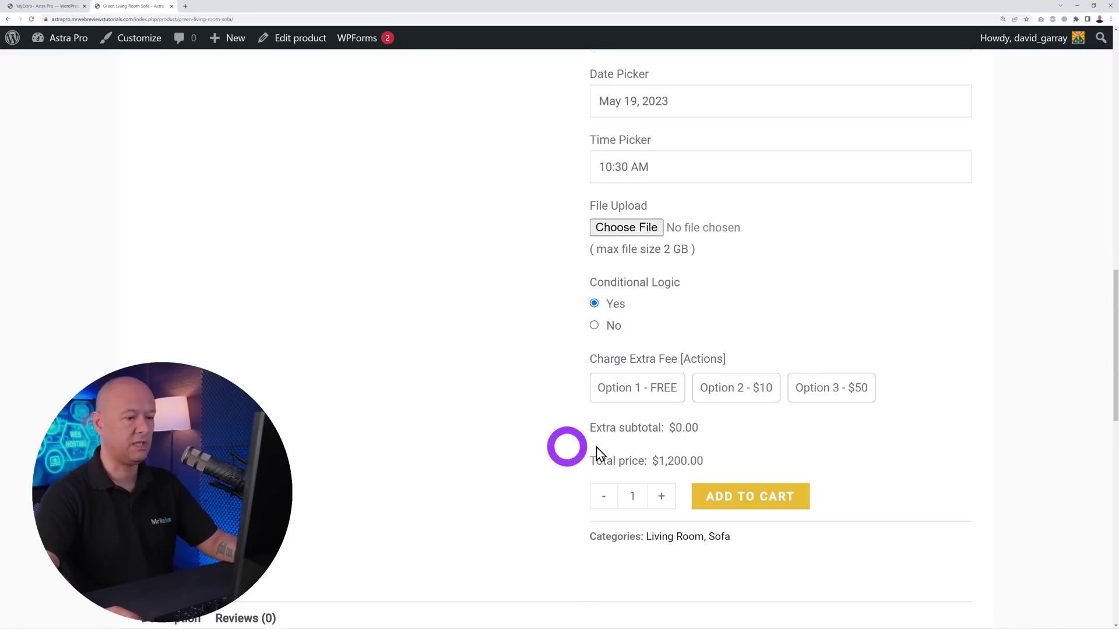
Try Option 1 - FREE under Charge Extra Fee, switch to Option 2 - $10, and check the extra subtotal and Additional Details field
scroll(921, 367, "down", 1)
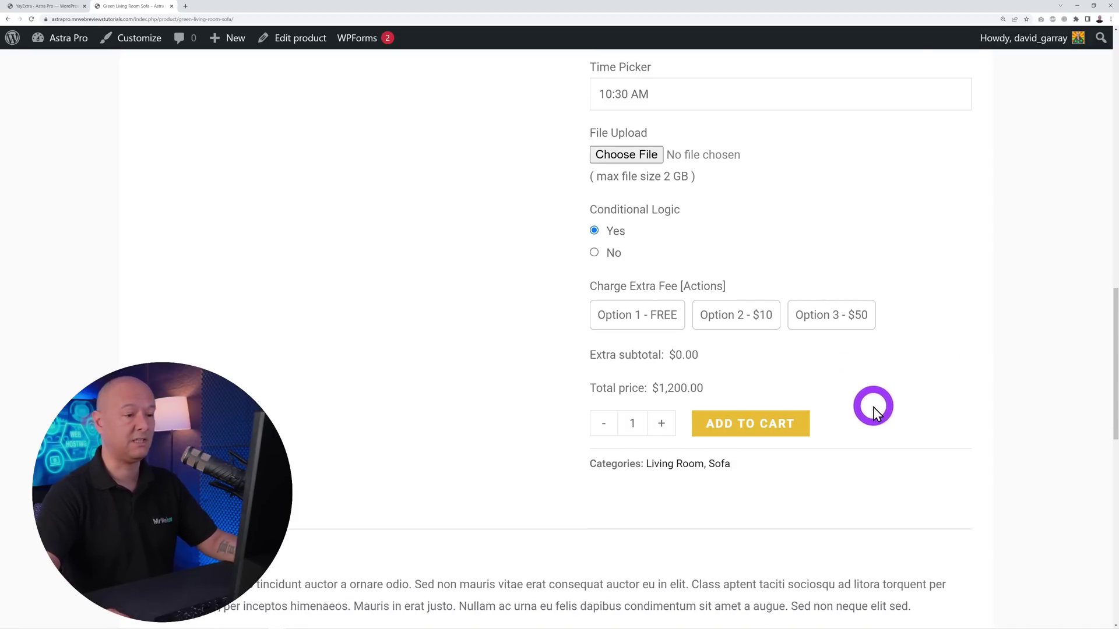
left_click(655, 314)
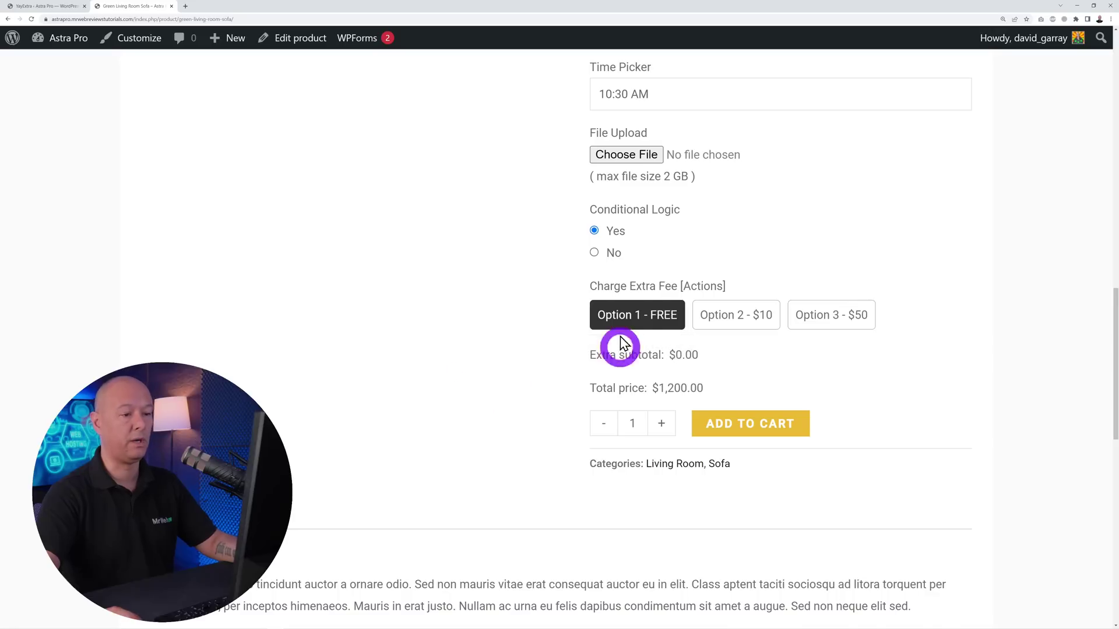
left_click(752, 315)
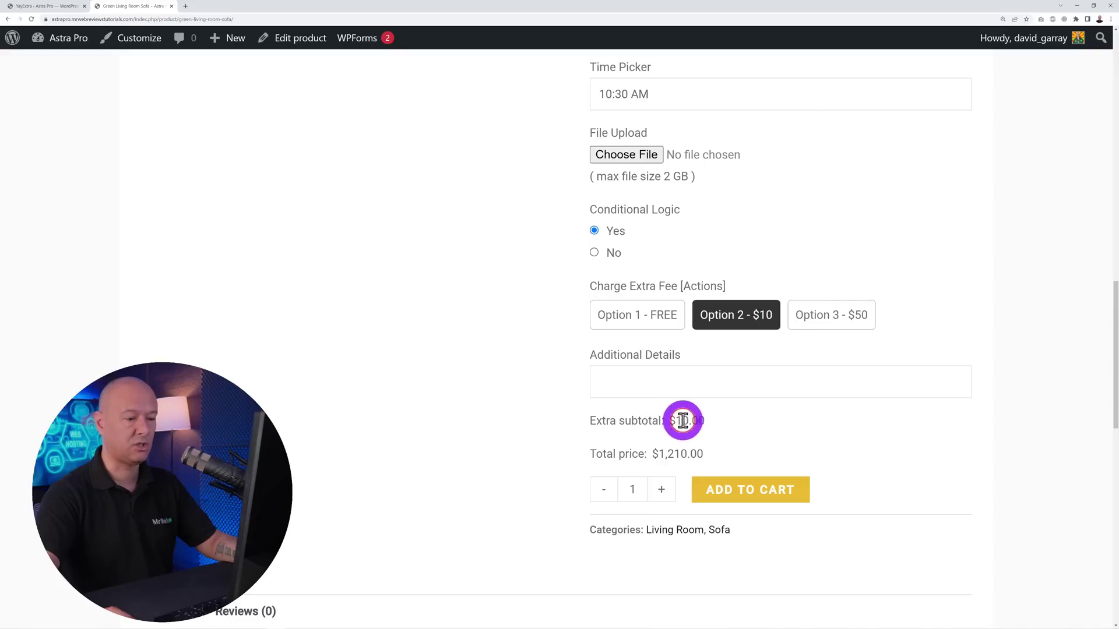
left_click_drag(683, 421, 729, 427)
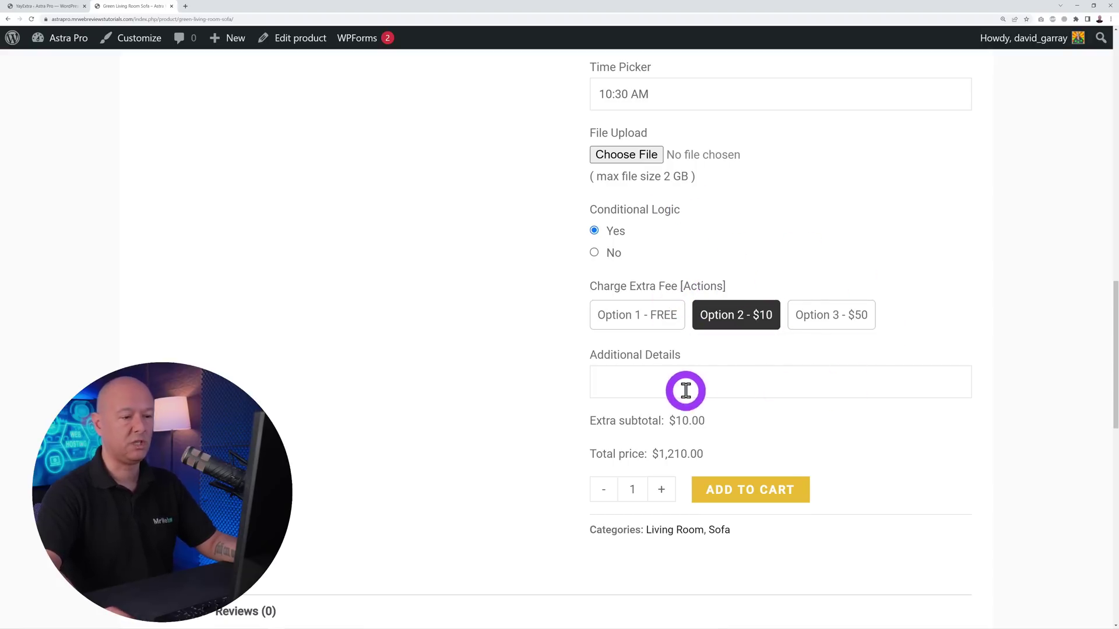
left_click(604, 378)
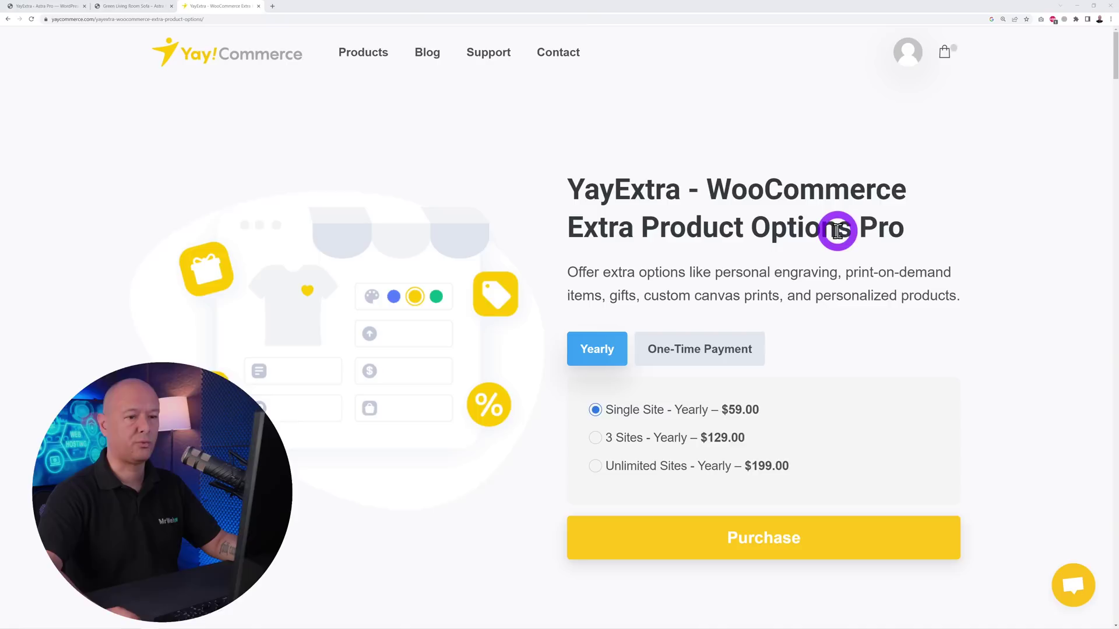
On the YayExtra product page at YayCommerce, highlight the word "Pro" in the heading
left_click_drag(866, 230, 917, 236)
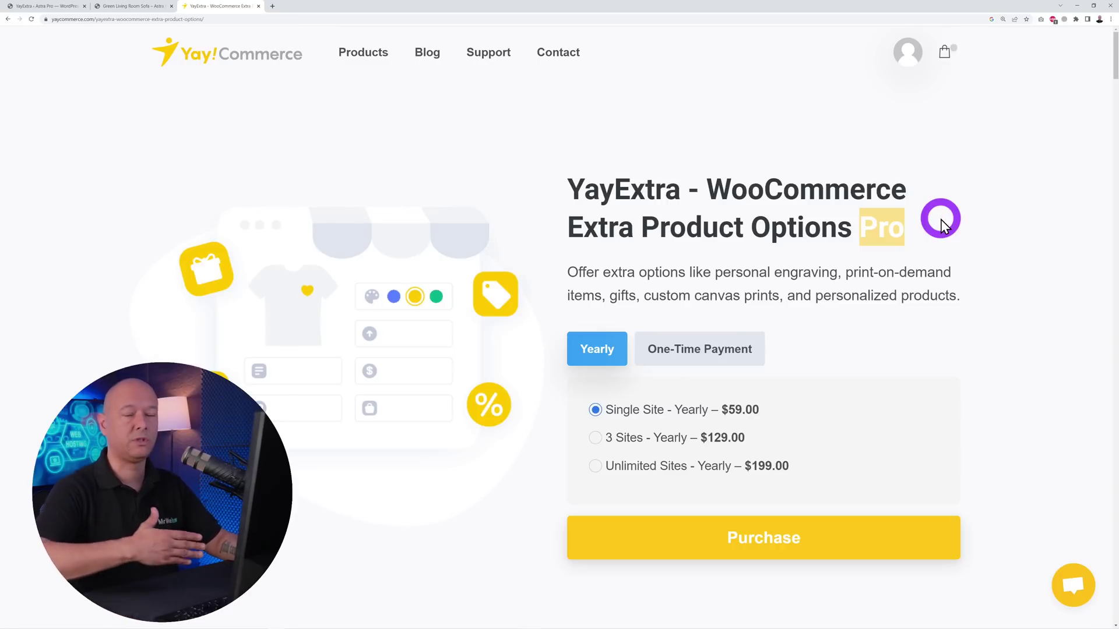
Clear the heading highlight and view the One-Time Payment pricing for YayExtra Pro
left_click(940, 219)
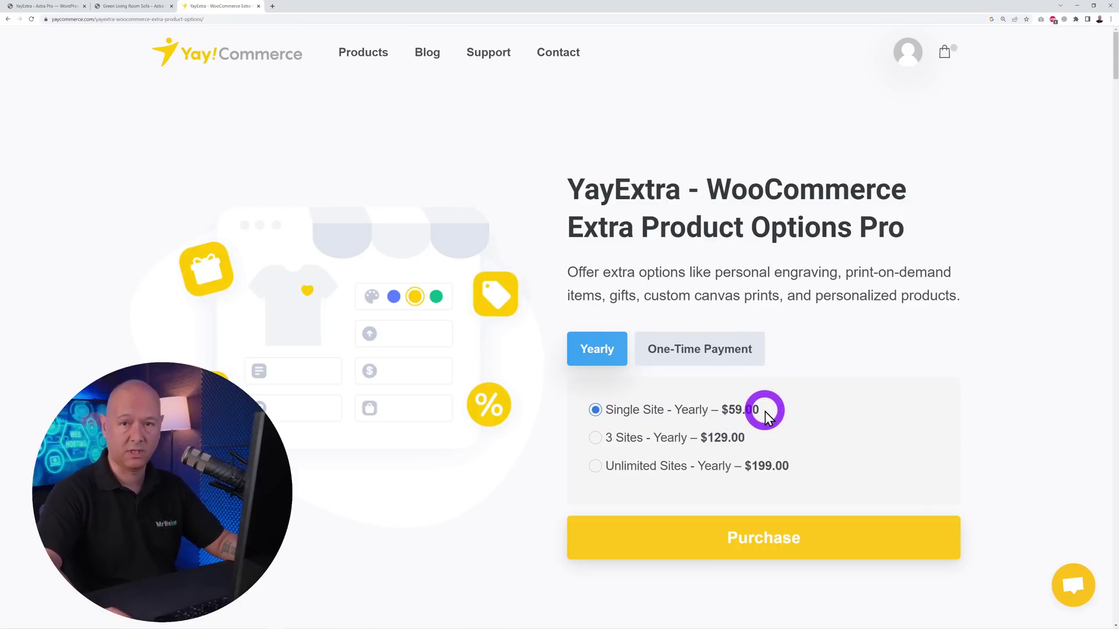
left_click(696, 361)
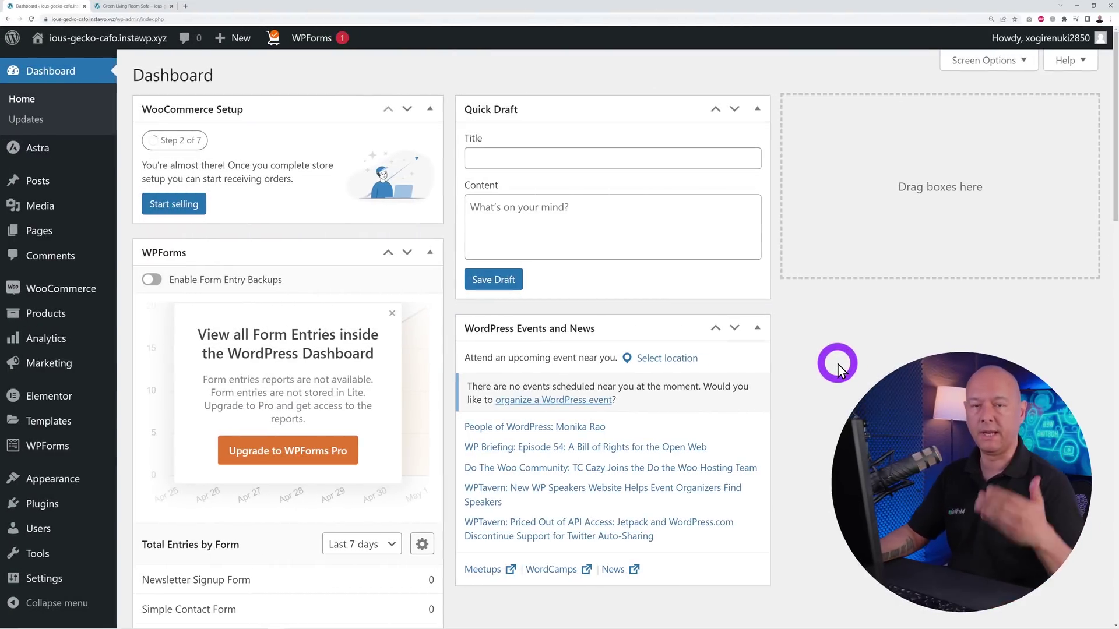
Open YayExtra in the store's WordPress admin and add a new option set
mouse_move(79, 297)
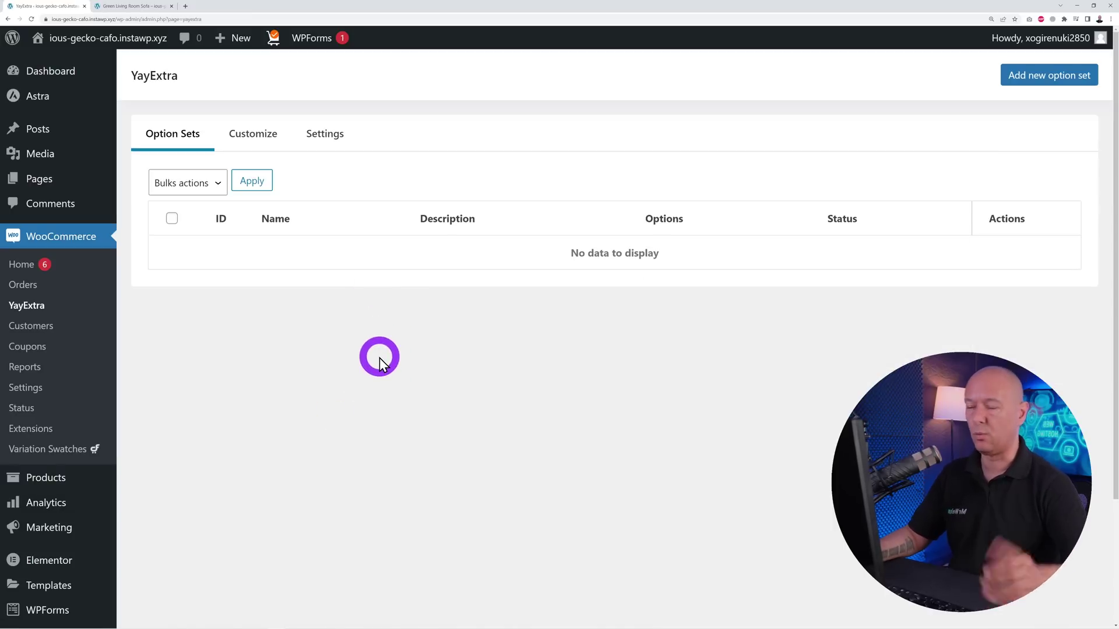
left_click(1029, 87)
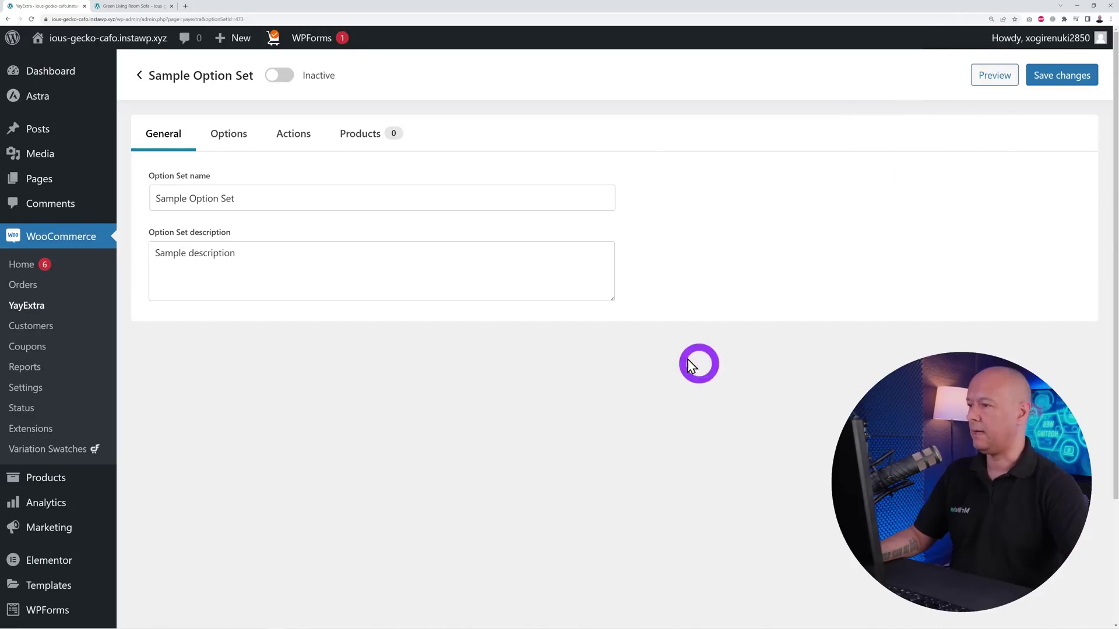
Look over the Green Living Room Sofa product page on the storefront
left_click(143, 7)
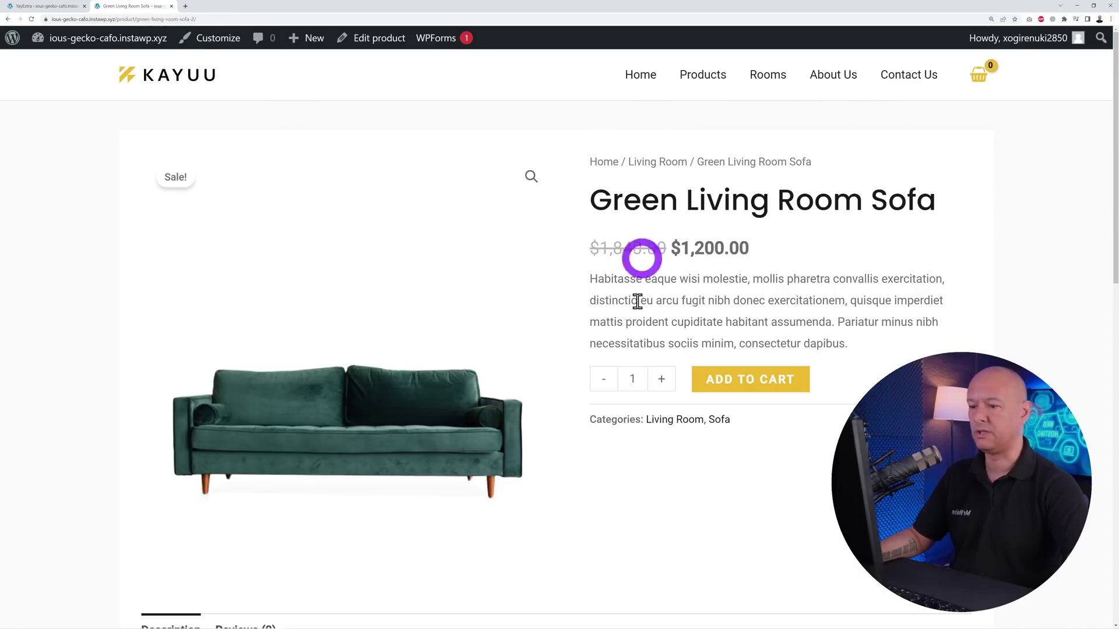
scroll(792, 460, "down", 1)
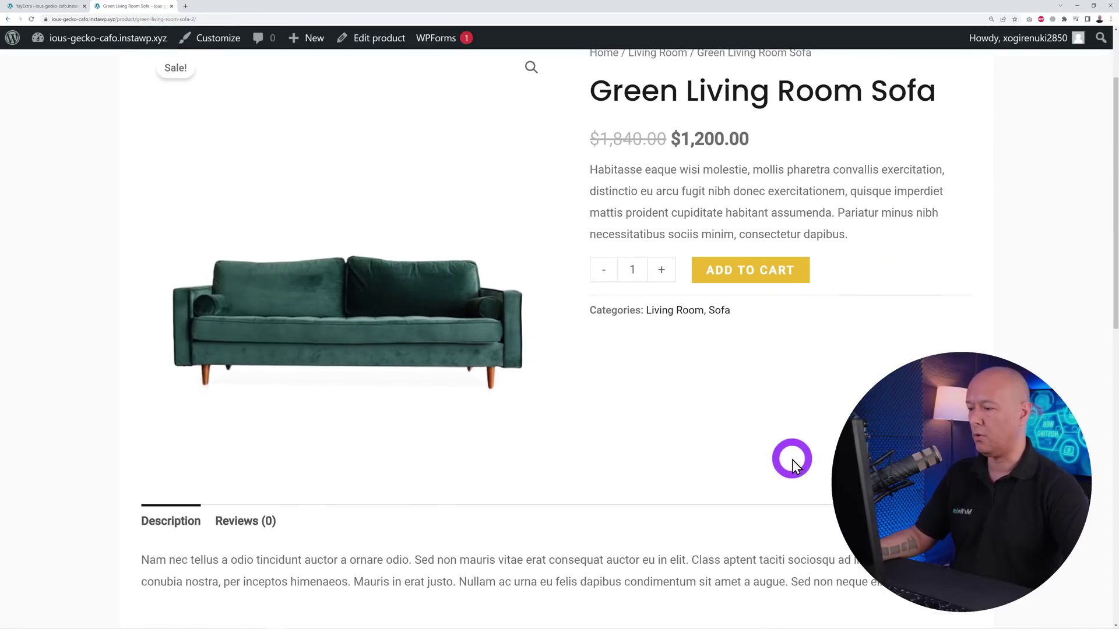
scroll(792, 459, "up", 1)
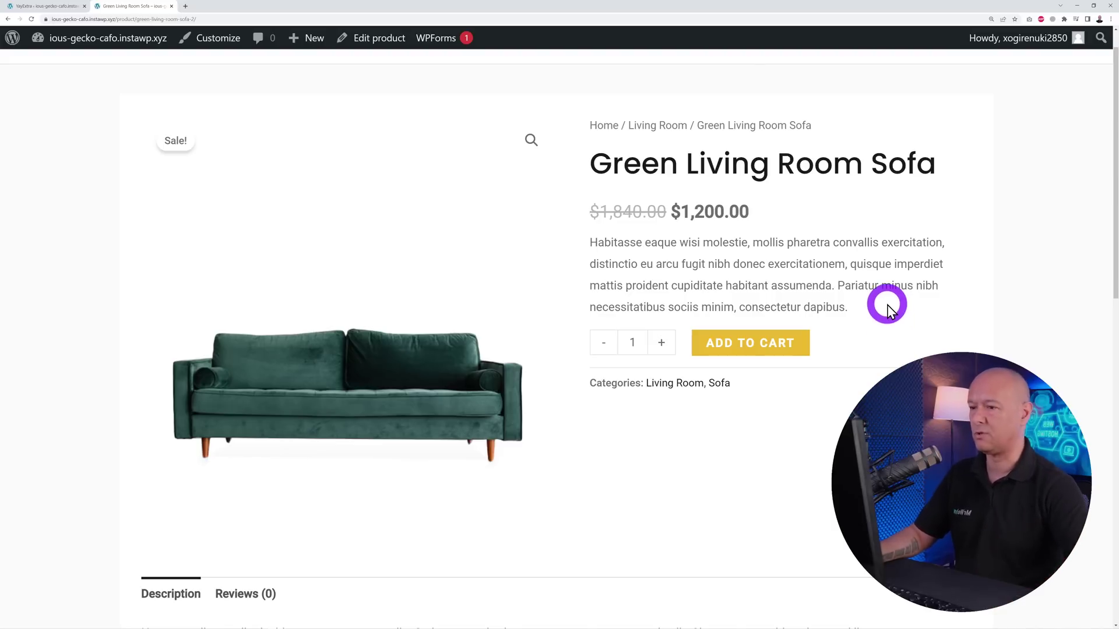
Return to the Sample Option Set, add a new option and expand its settings
left_click(46, 7)
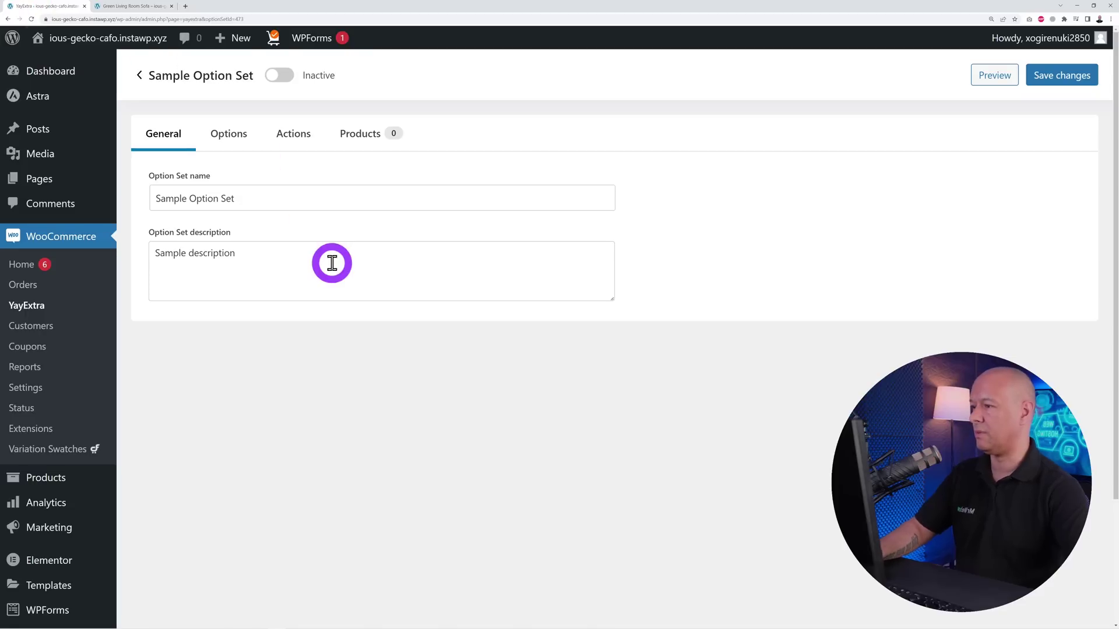
left_click(238, 146)
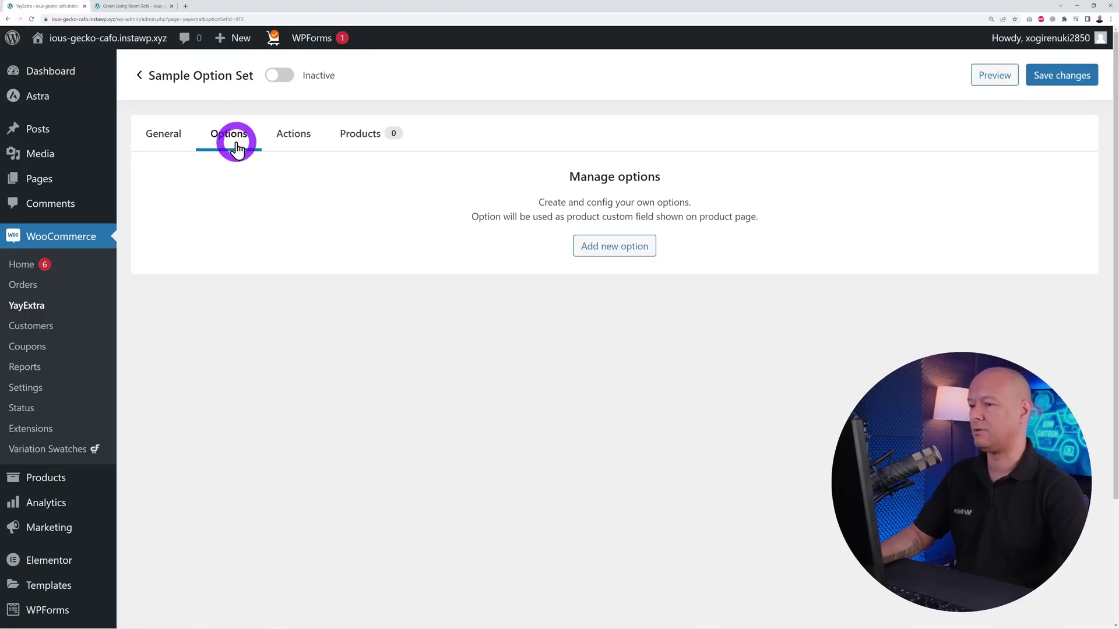
left_click(620, 250)
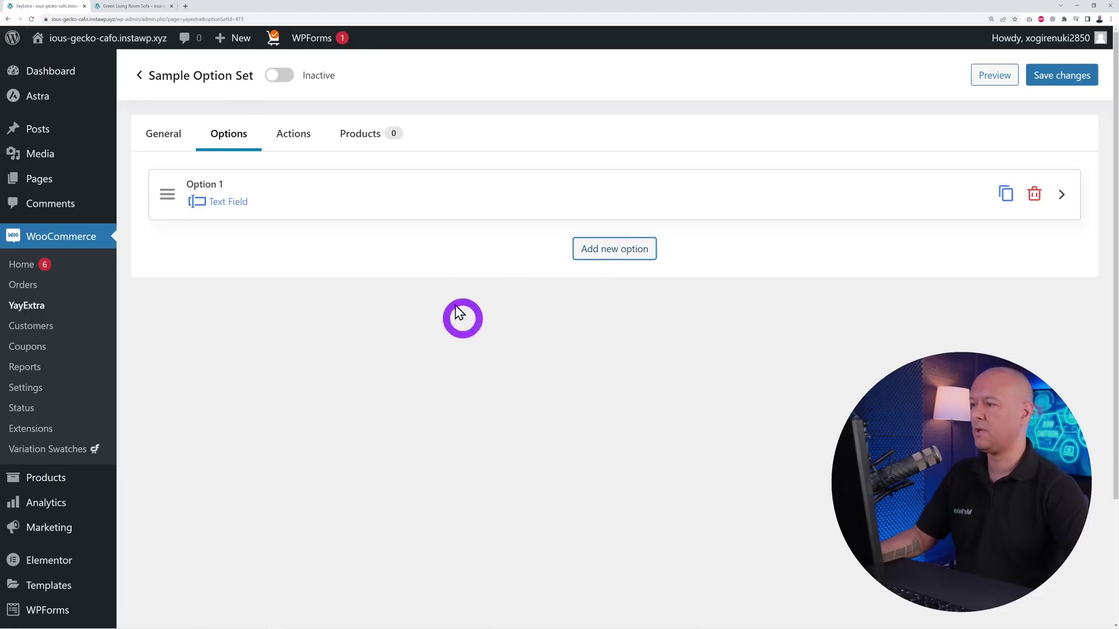
left_click(309, 190)
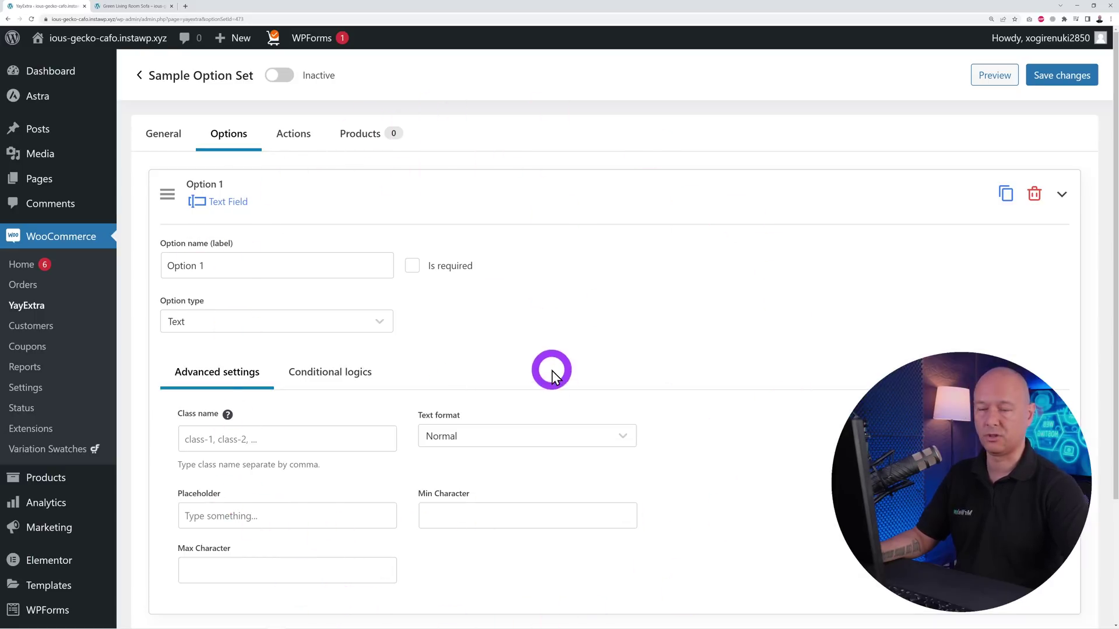
Rename the new option to Size and mark it as required
left_click(232, 268)
left_click_drag(232, 268, 148, 271)
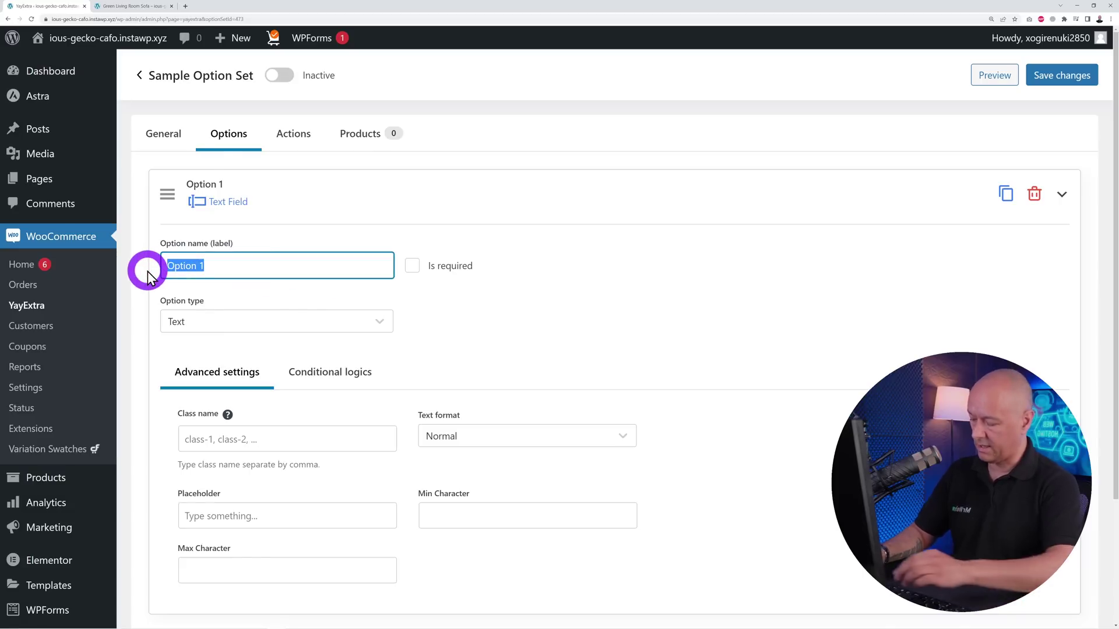
type("Size")
left_click(484, 328)
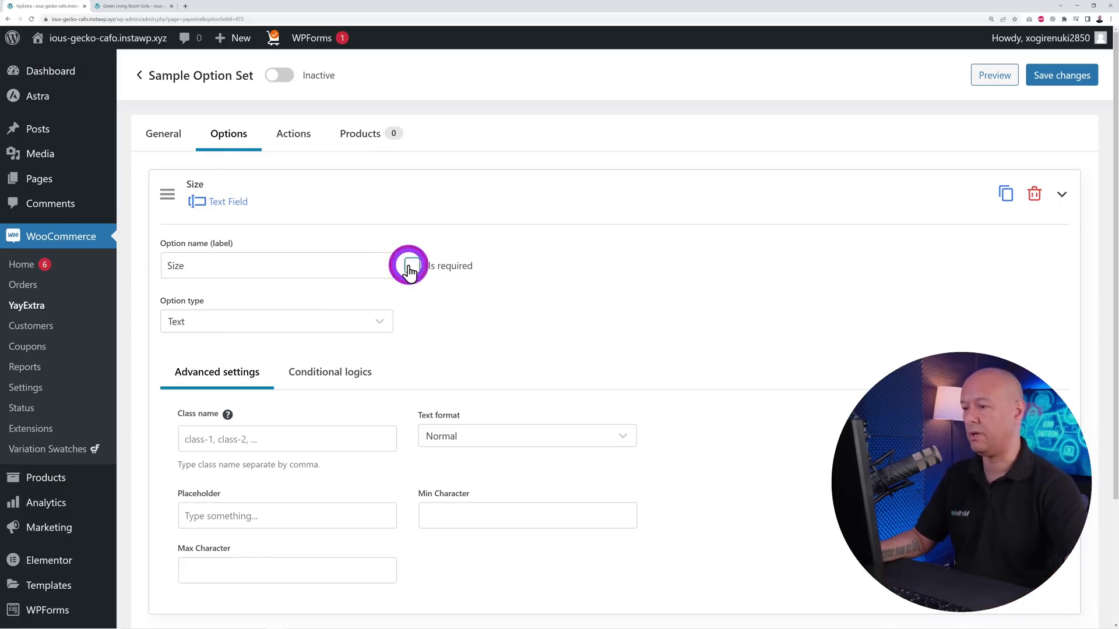
Review the available option types, set the Size option's type to Button, and activate the option set
left_click(388, 332)
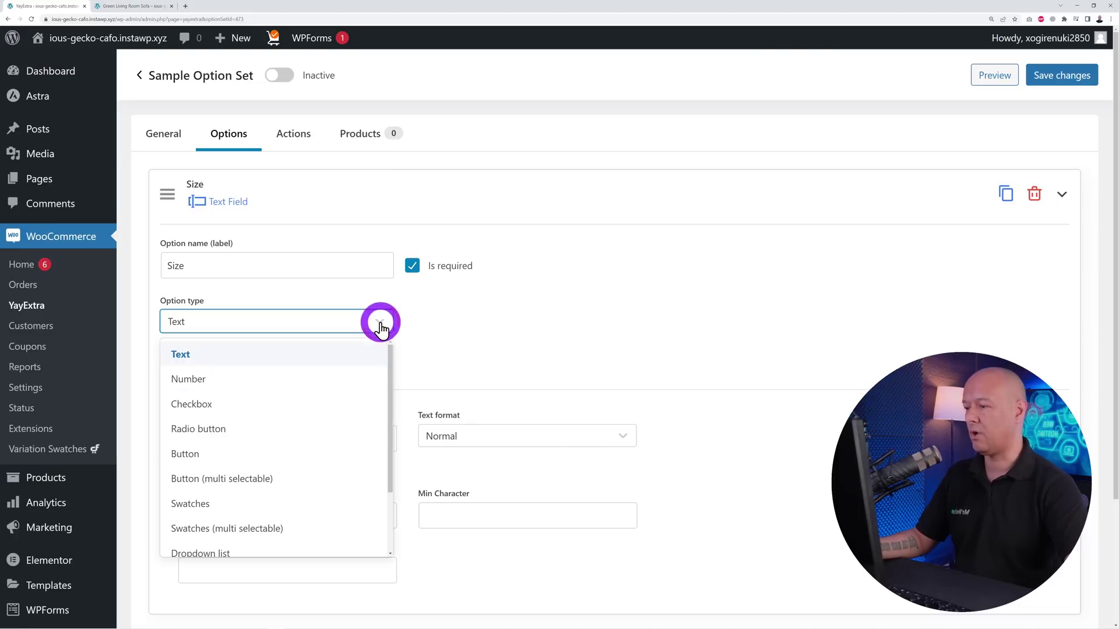
scroll(294, 407, "down", 2)
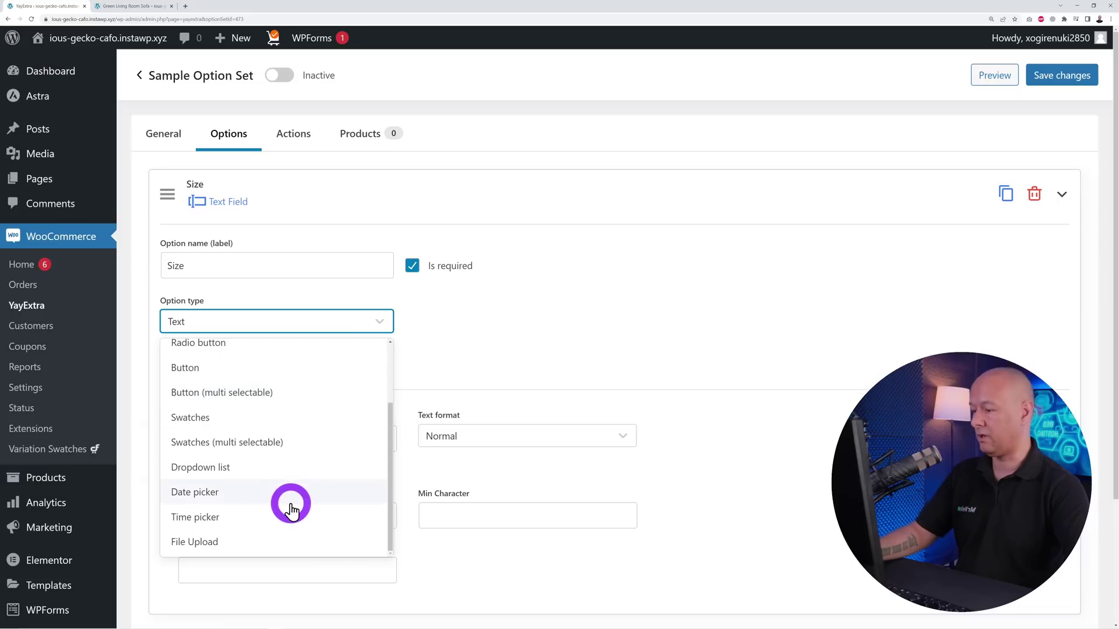
scroll(288, 495, "up", 2)
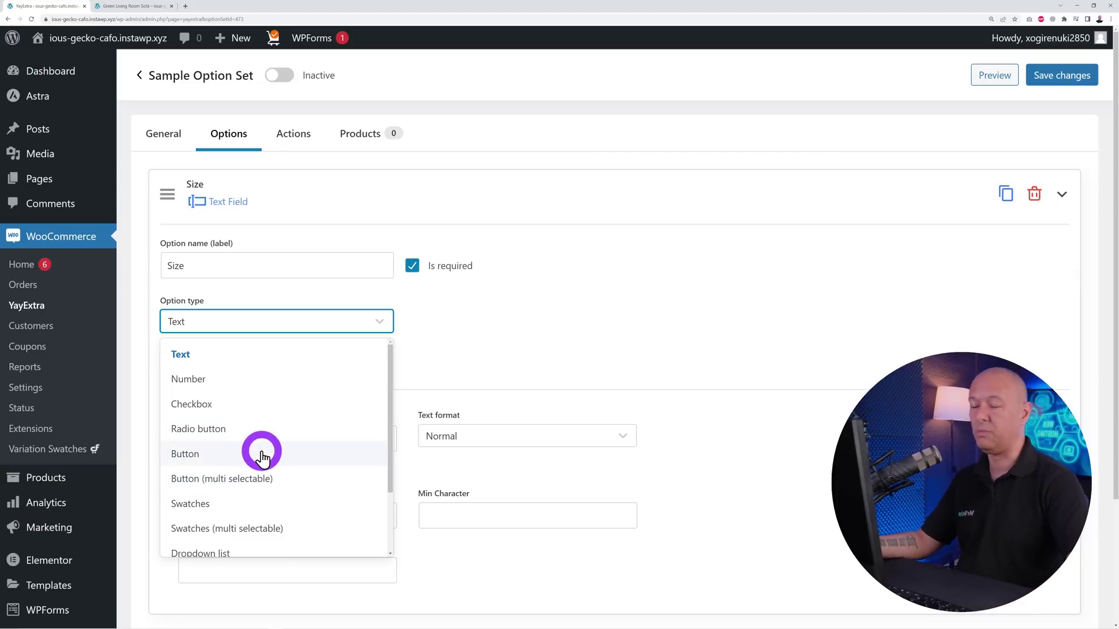
left_click(309, 461)
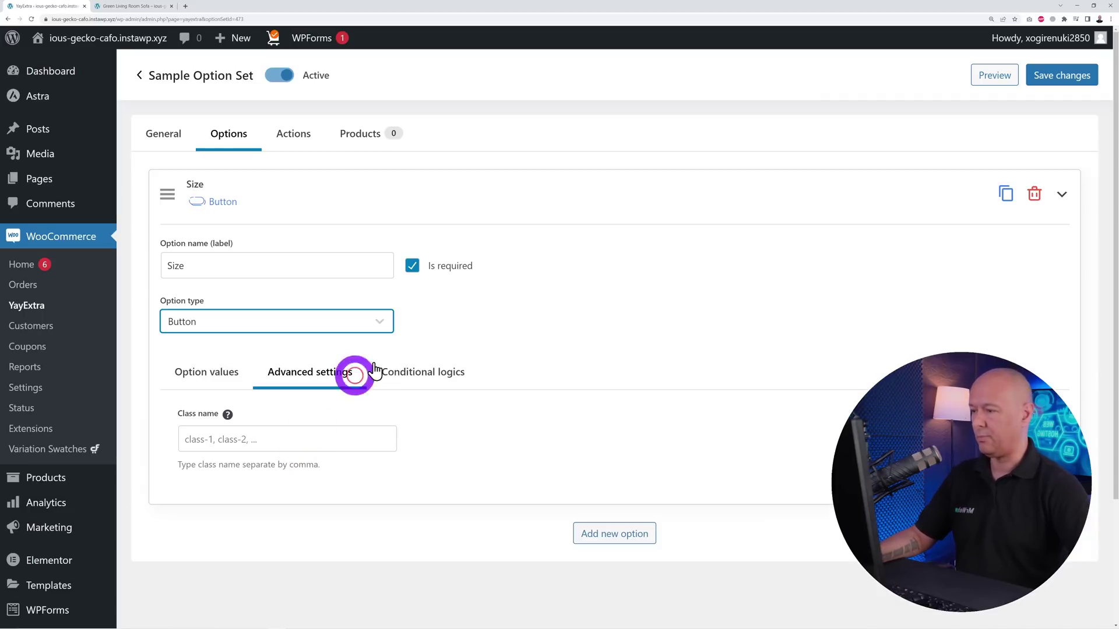
Add a first option value named "74 inches Wide" to the Size option
left_click(219, 374)
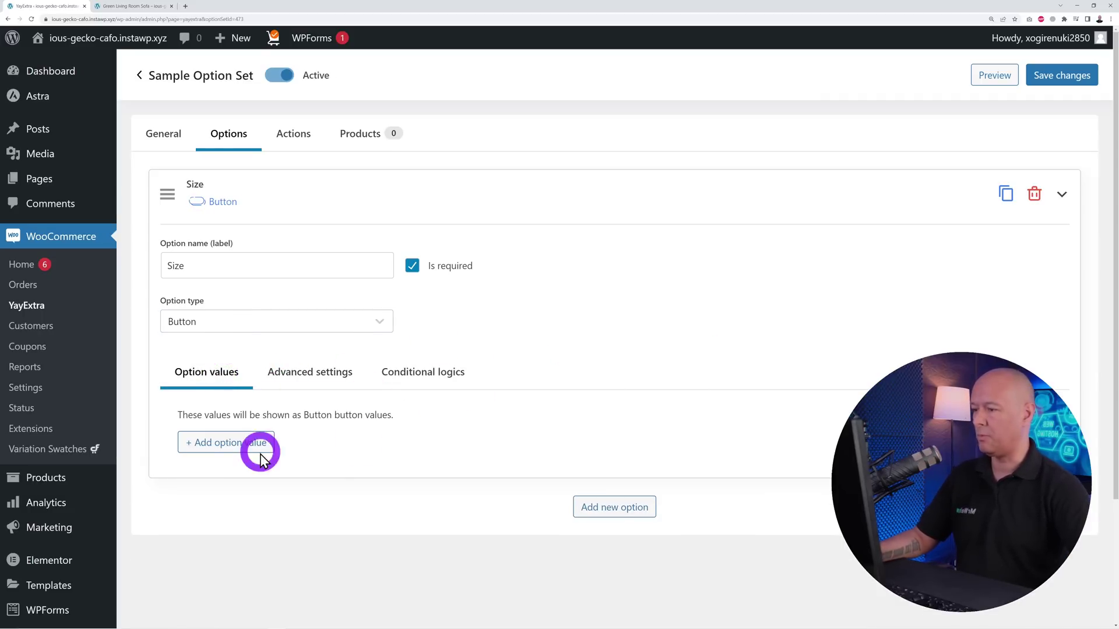
left_click(237, 443)
scroll(543, 417, "down", 1)
left_click_drag(270, 372, 184, 372)
key("BackSpace")
type("74 inches Wide")
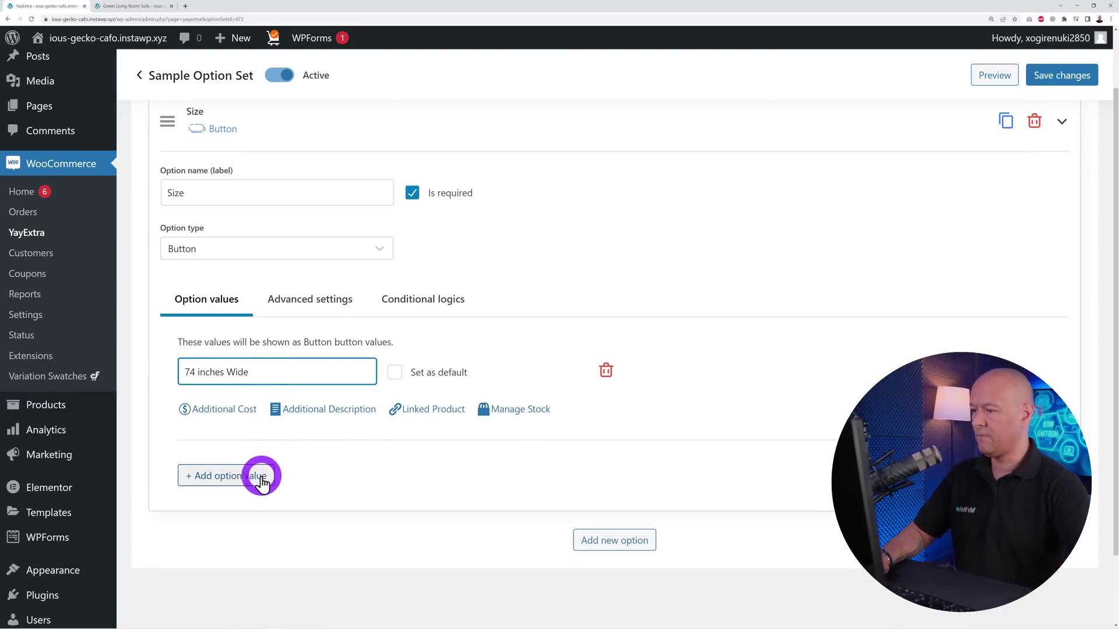
Add a second Size option value named "78 inches Wide + $200"
left_click(262, 483)
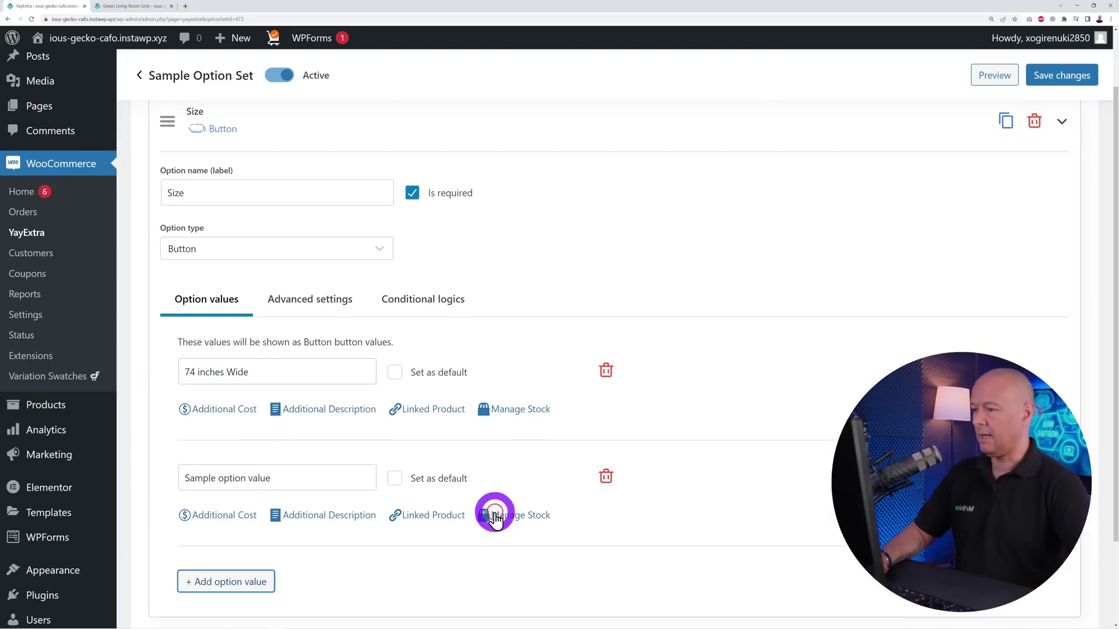
scroll(495, 512, "down", 2)
left_click_drag(259, 370, 158, 379)
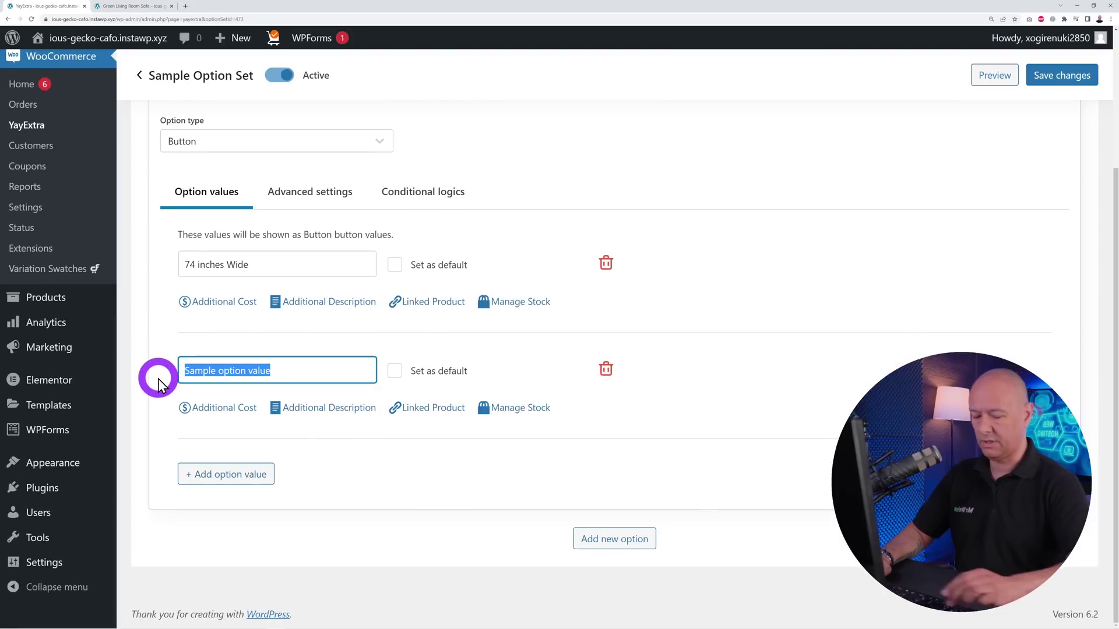
type("78 inches Wide")
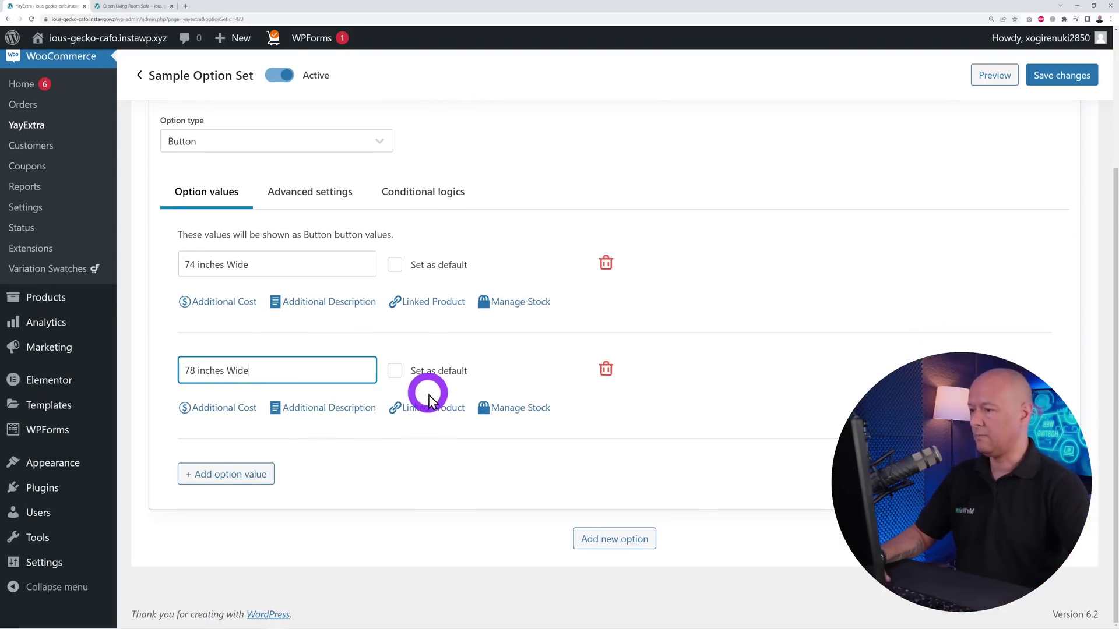
left_click(347, 368)
type("+ $200")
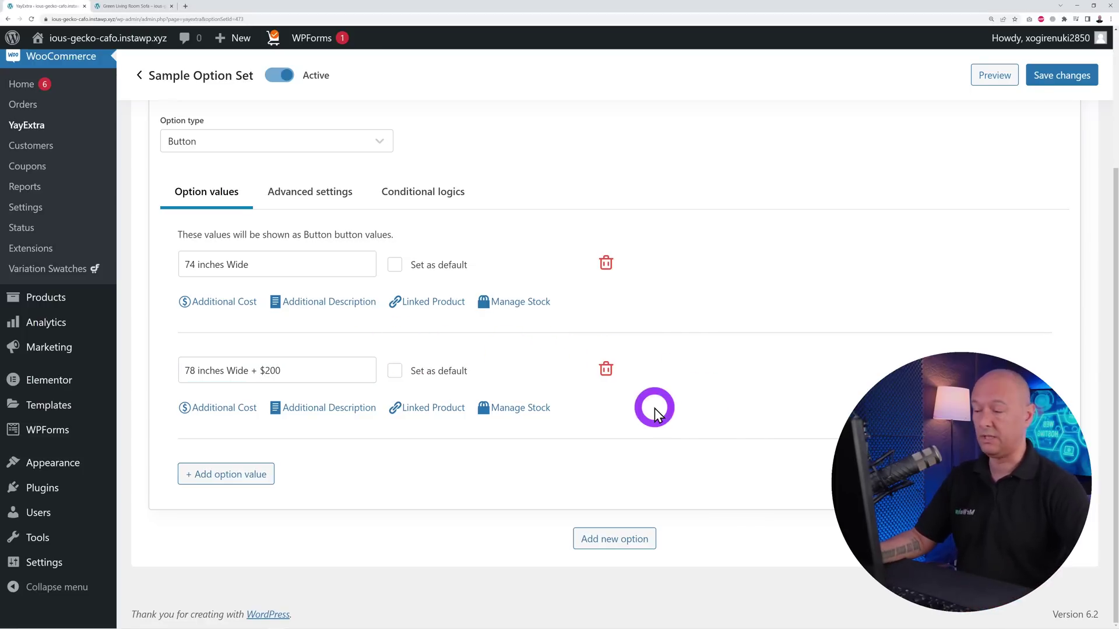
Enable an additional cost of 200 as a fixed amount for the 78 inches value and save the option set
left_click(226, 415)
left_click(197, 437)
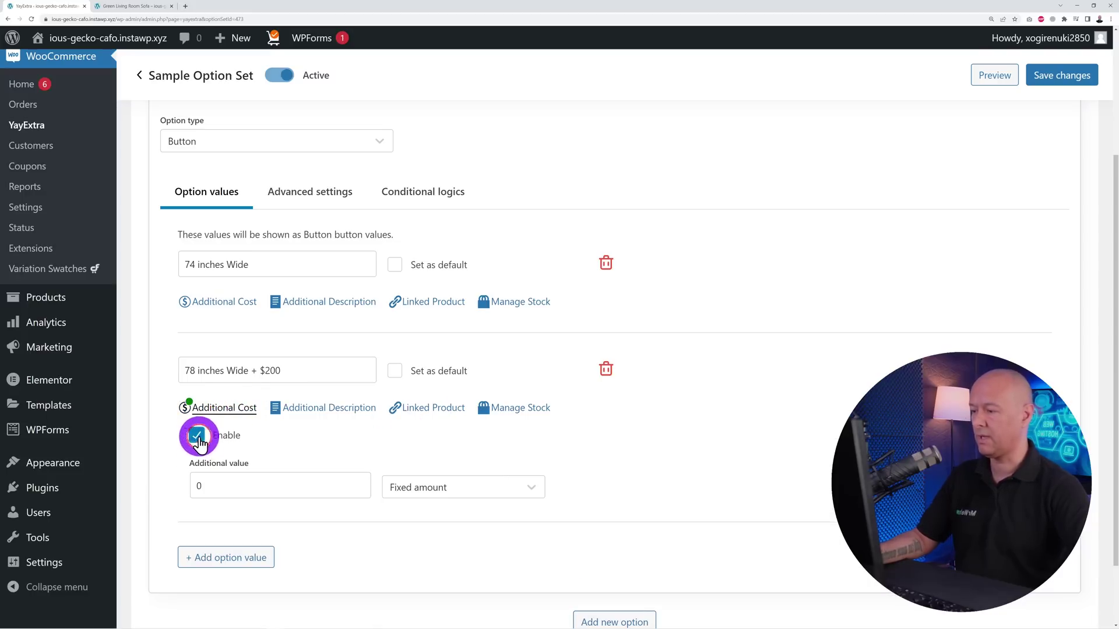
left_click(515, 490)
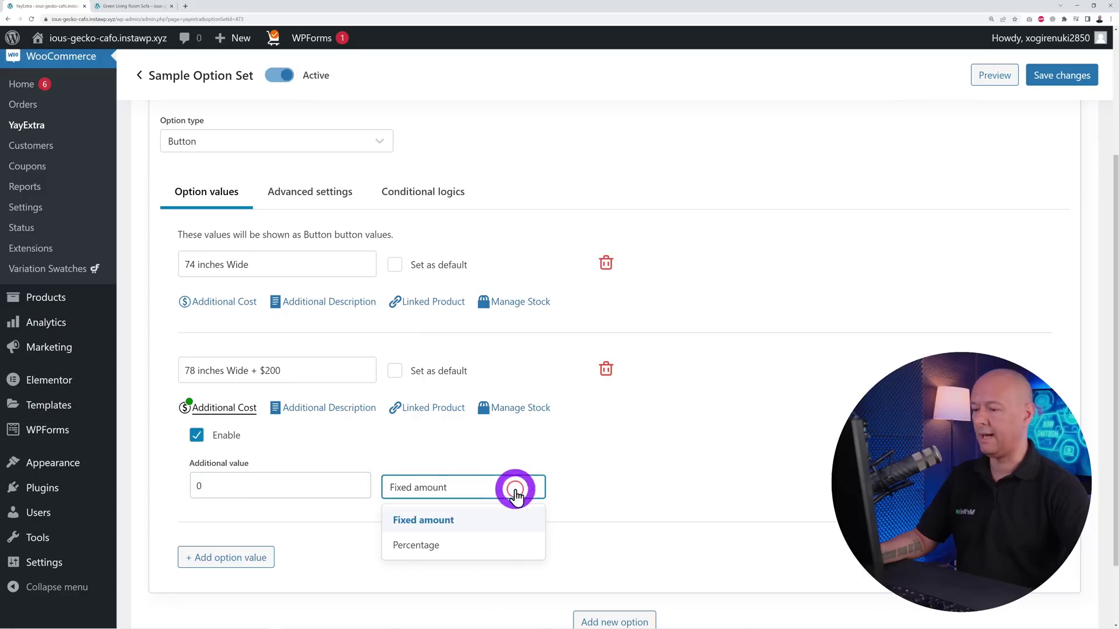
left_click(487, 524)
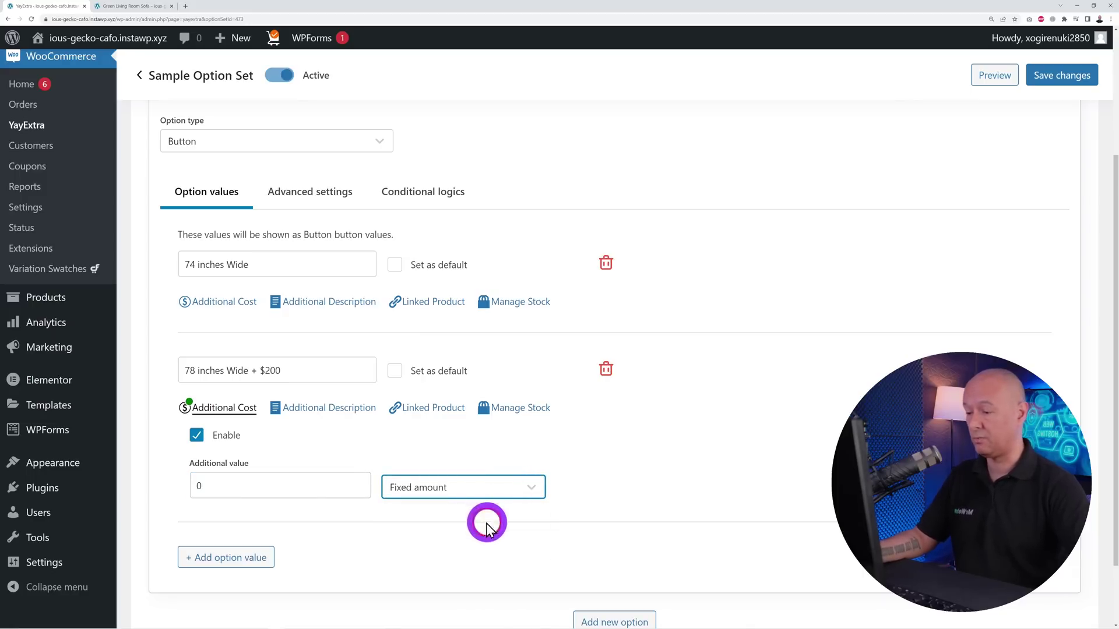
left_click(201, 486)
key("BackSpace")
type("20")
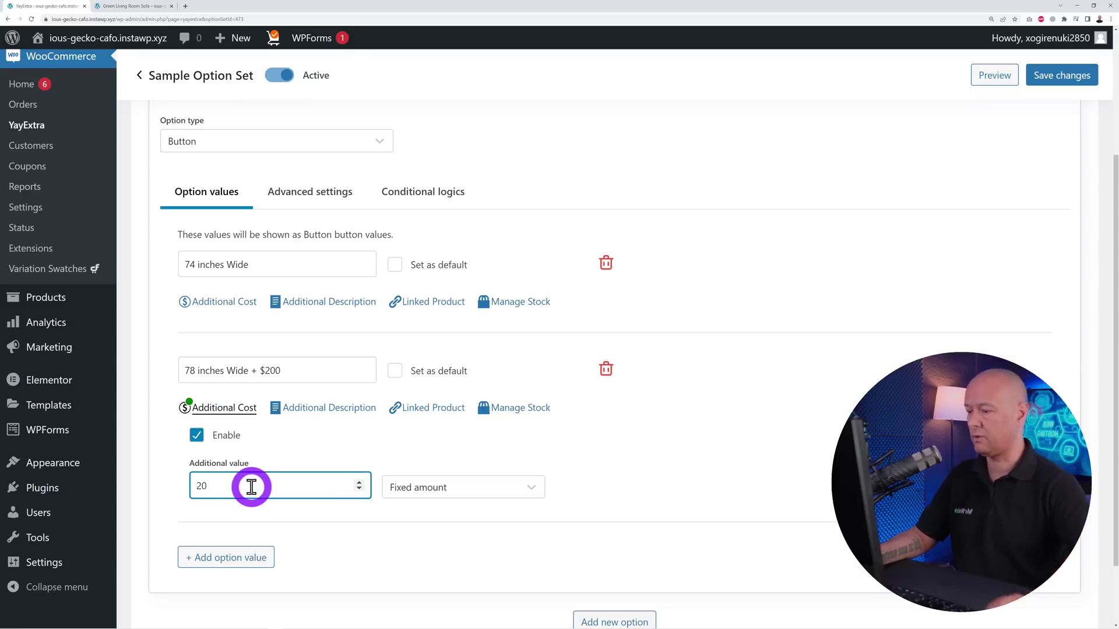
type("0")
left_click(722, 446)
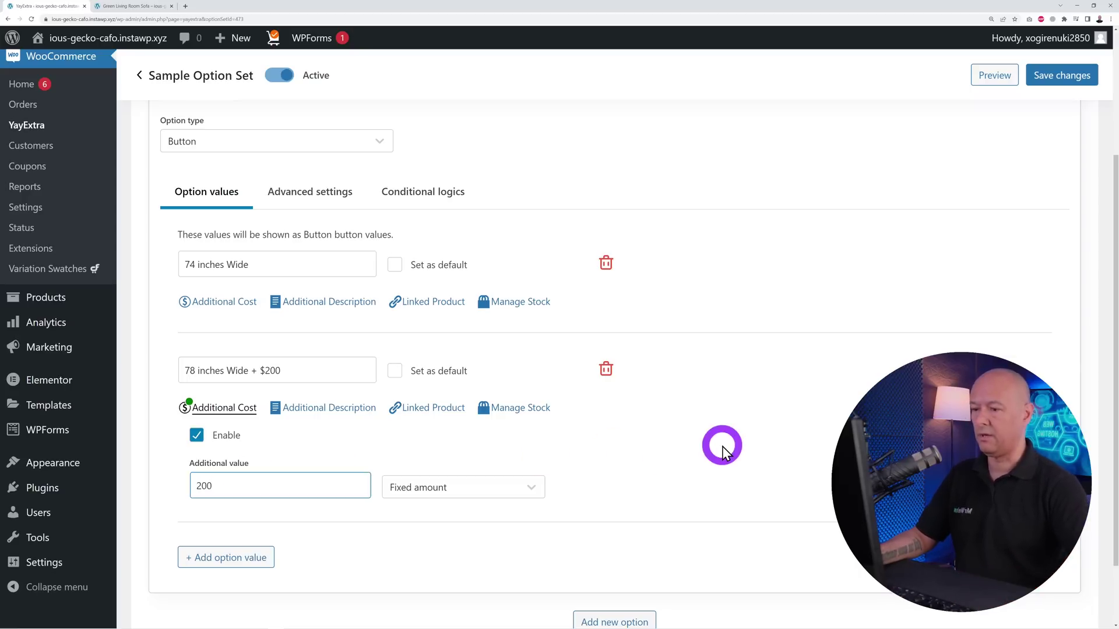
left_click(1043, 81)
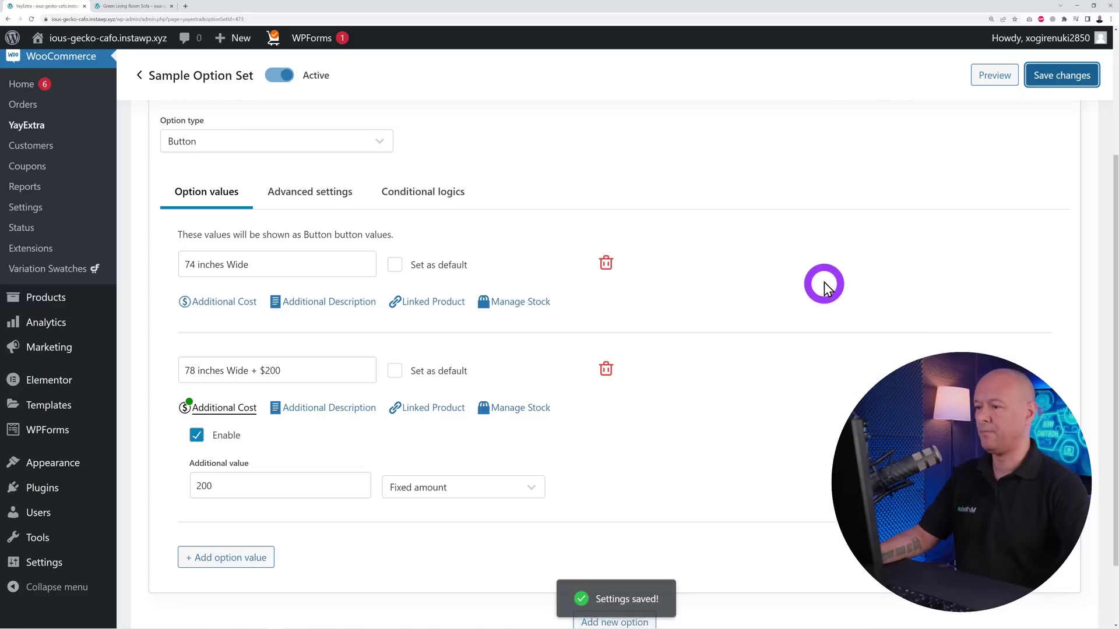
Reload the Green Living Room Sofa product page to check for the Size option
left_click(138, 12)
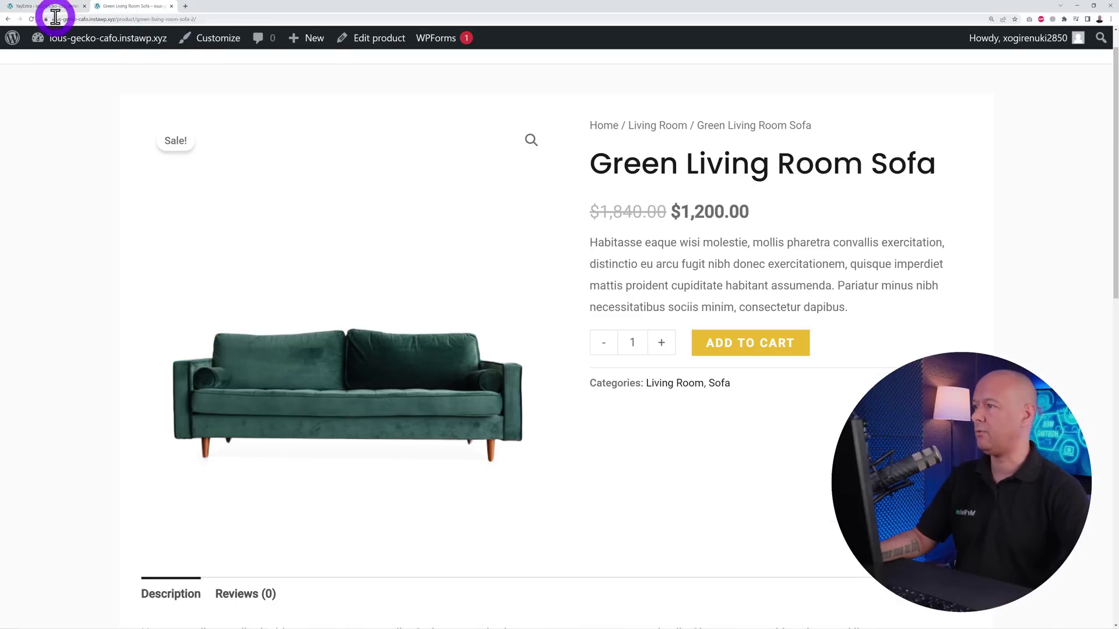
left_click(31, 19)
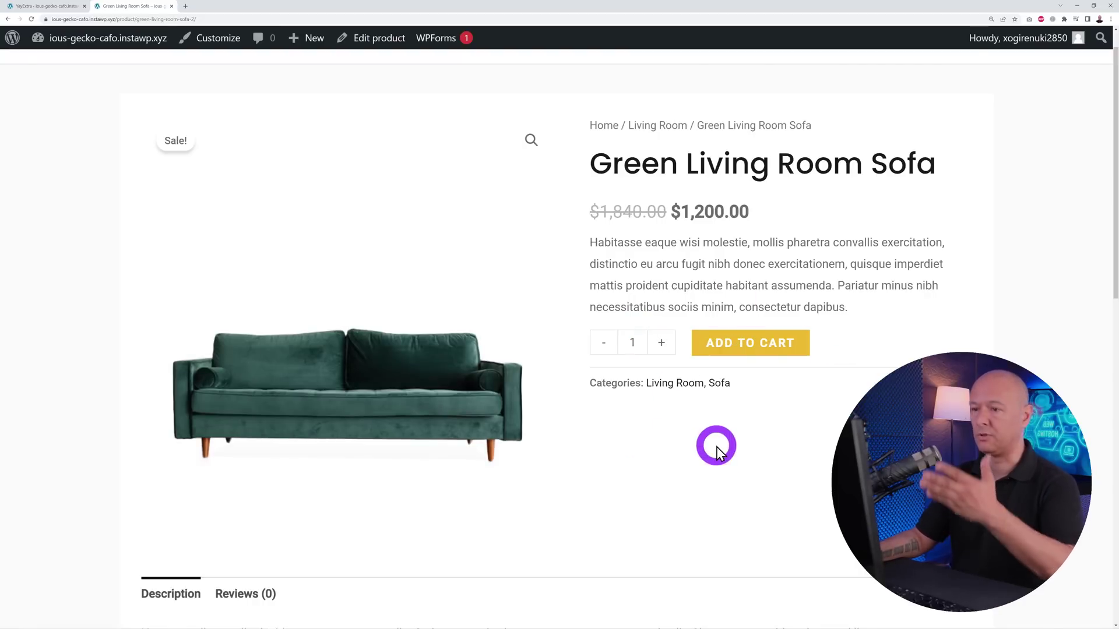
Search the option set's products for "green" and set the Green Living Room Sofa as assigned
left_click(32, 6)
scroll(648, 319, "up", 3)
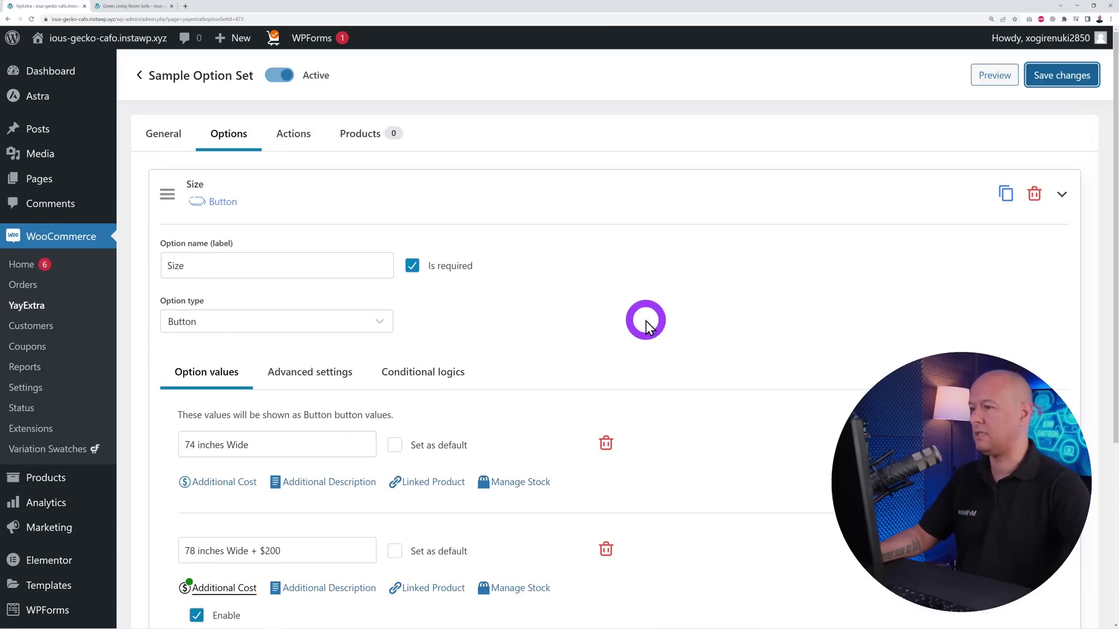
left_click(357, 134)
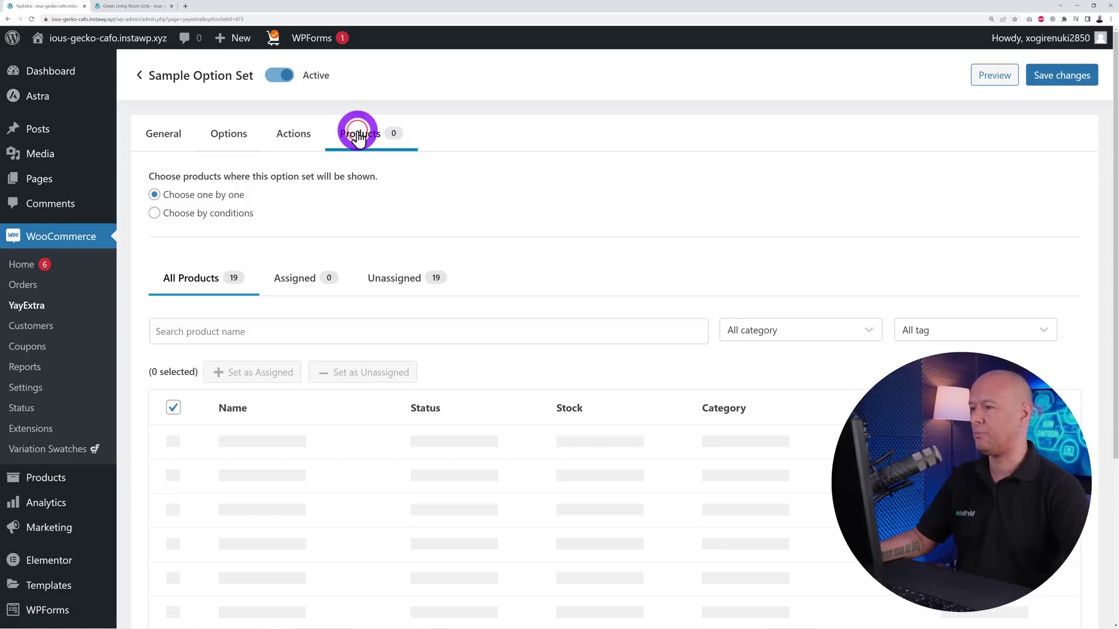
left_click(259, 324)
type("green")
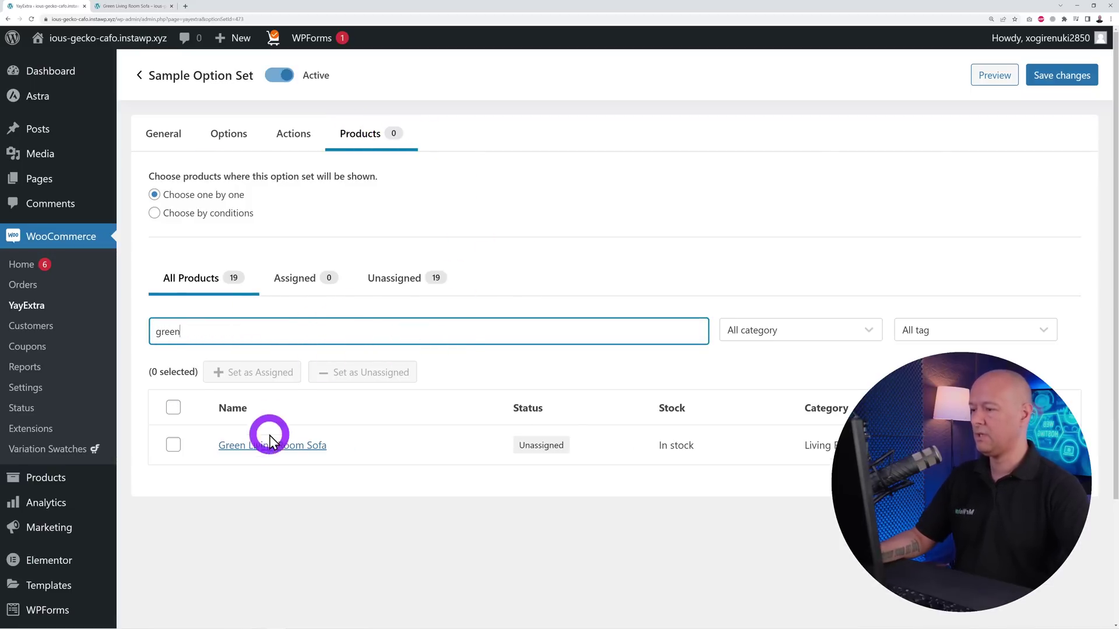
left_click(172, 445)
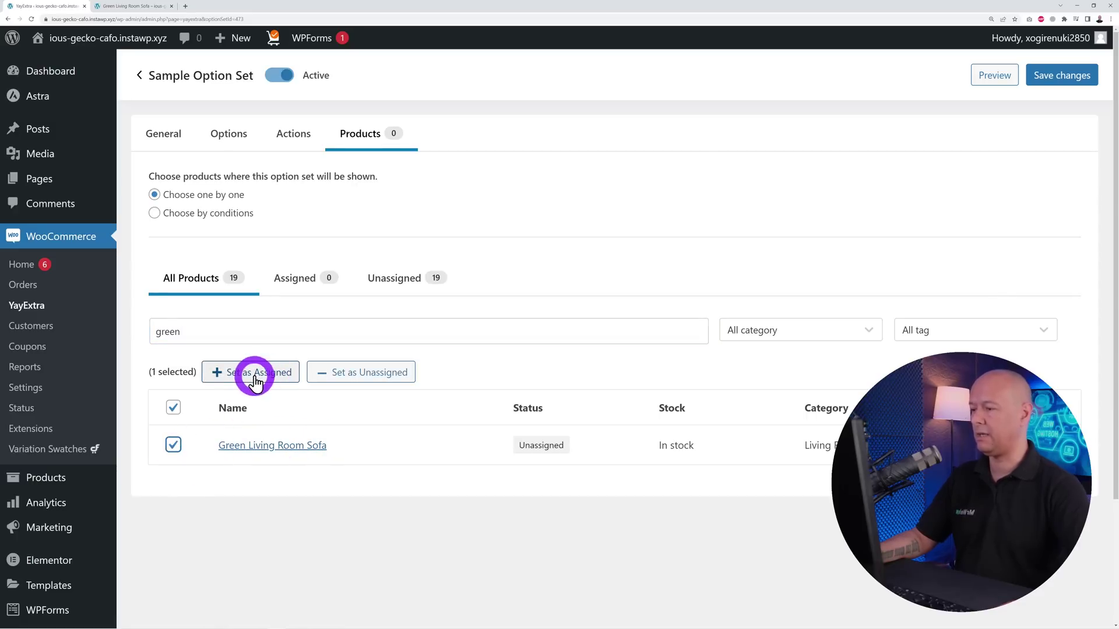
left_click(256, 380)
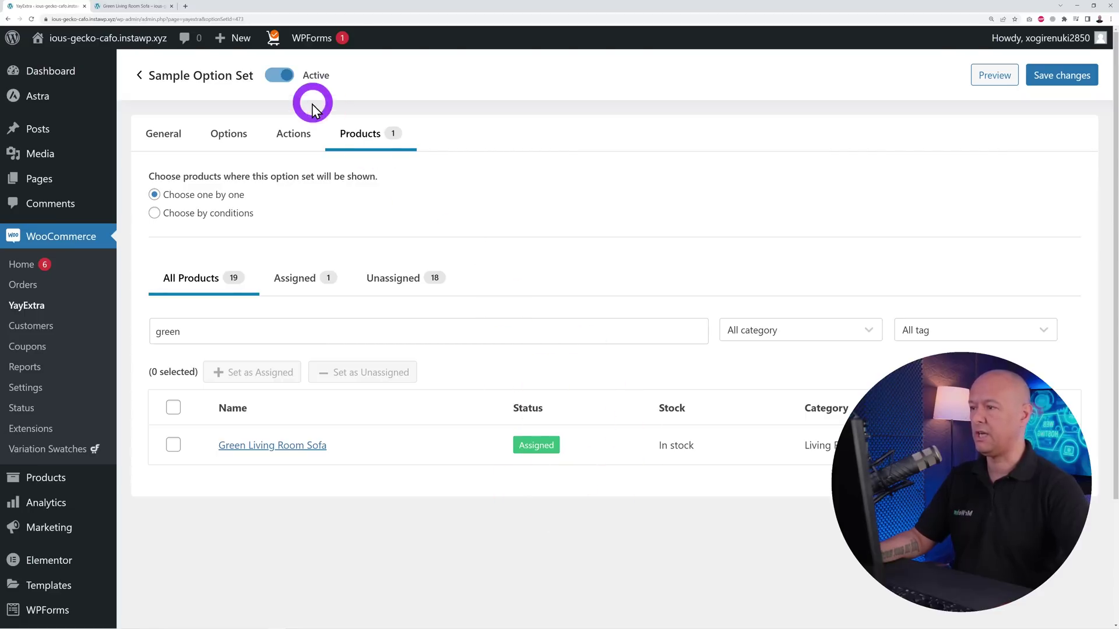
Toggle Sample Option Set to inactive and back to active, and save the changes
left_click(281, 78)
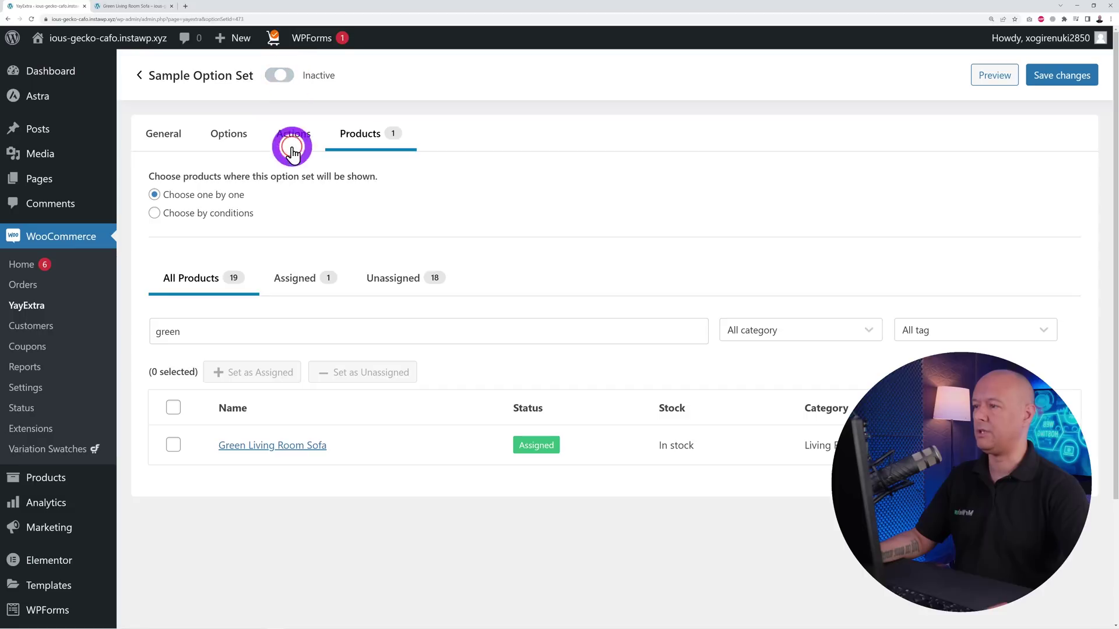
left_click(280, 74)
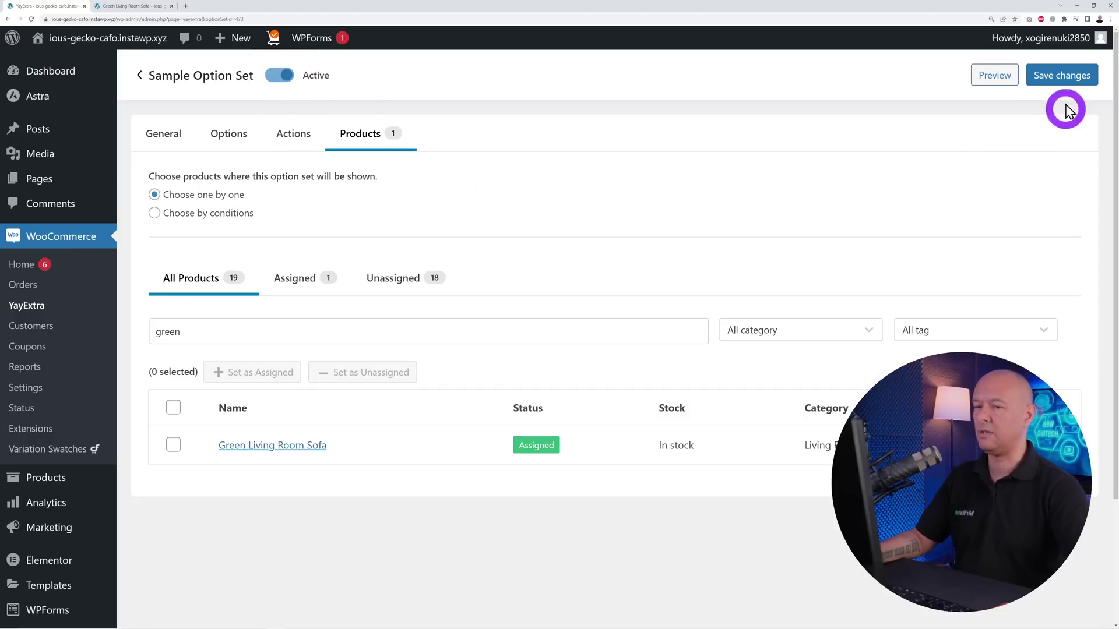
left_click(1063, 78)
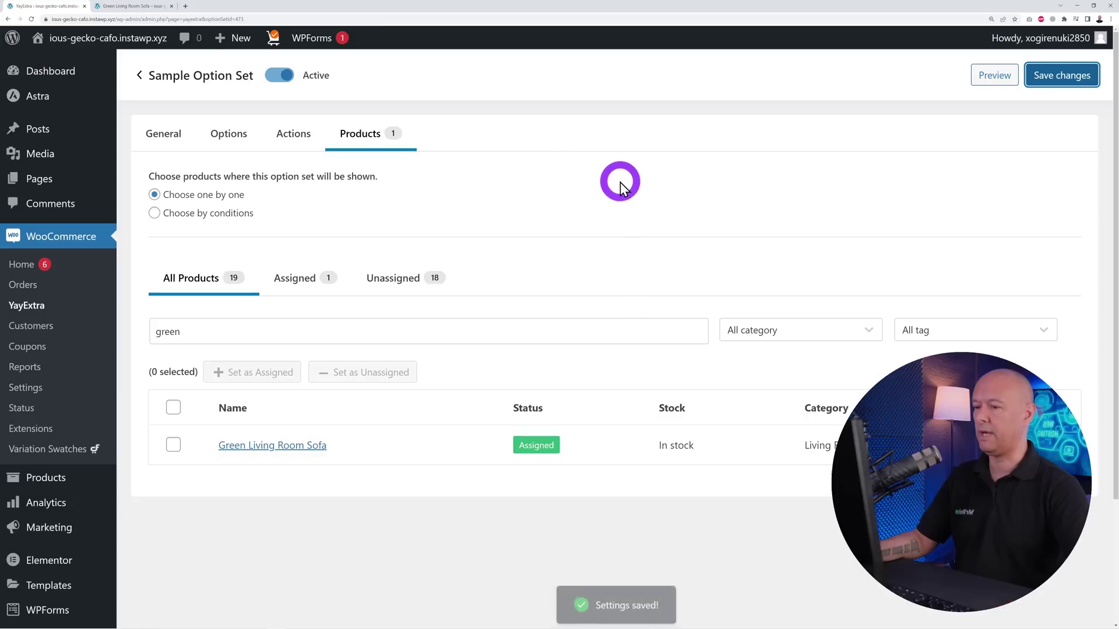
Reload the Green Living Room Sofa product page and try both Size choices to check the extra subtotal and total price
left_click(140, 7)
left_click(32, 19)
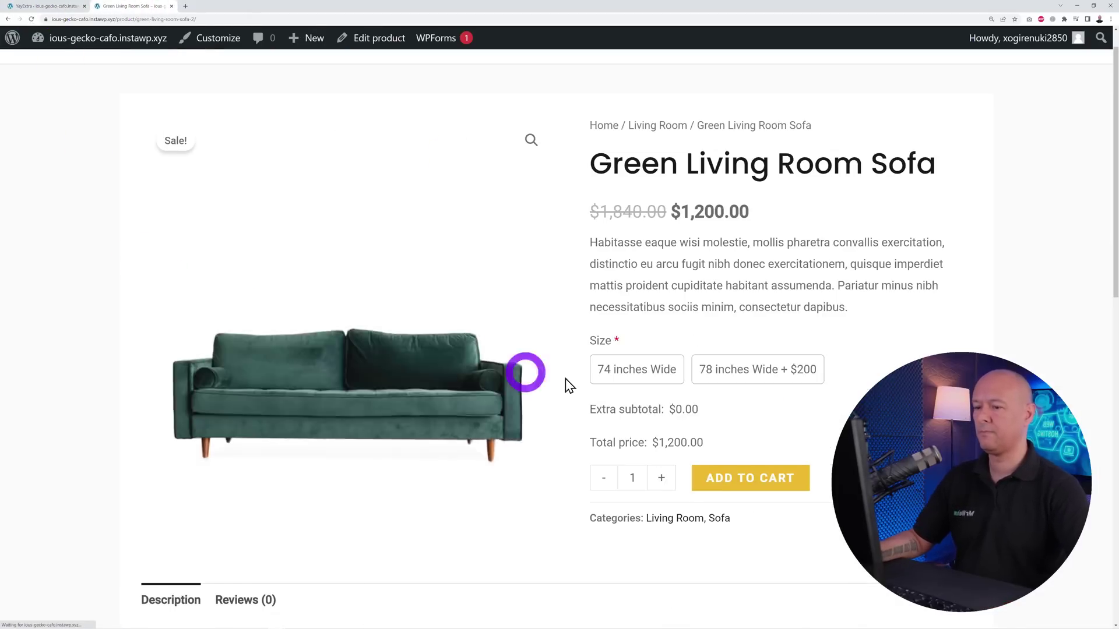
scroll(991, 357, "down", 2)
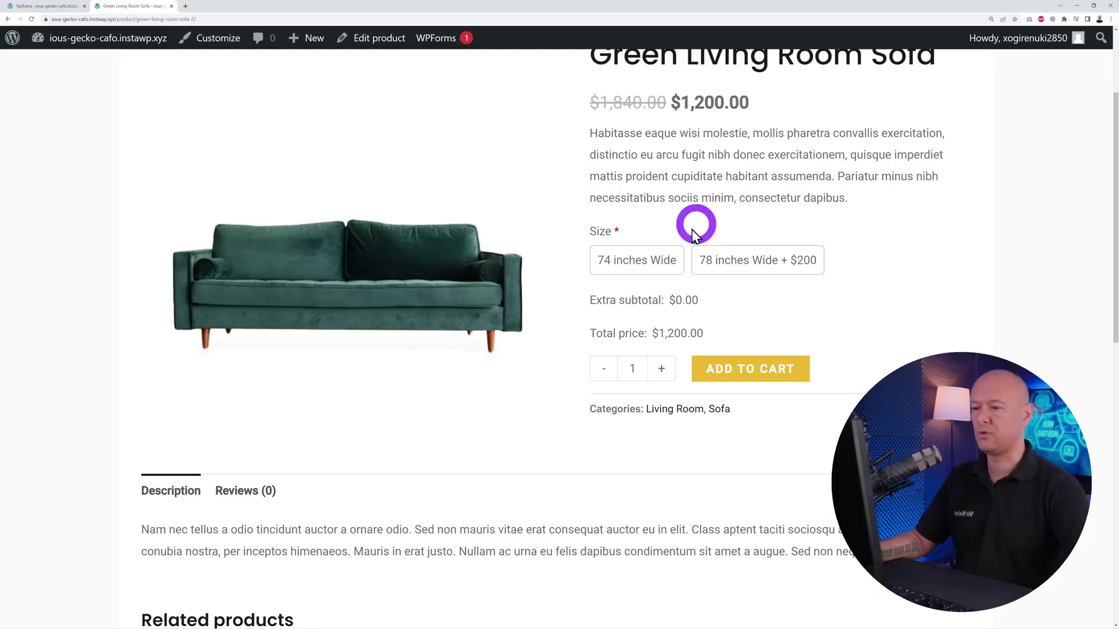
left_click(657, 258)
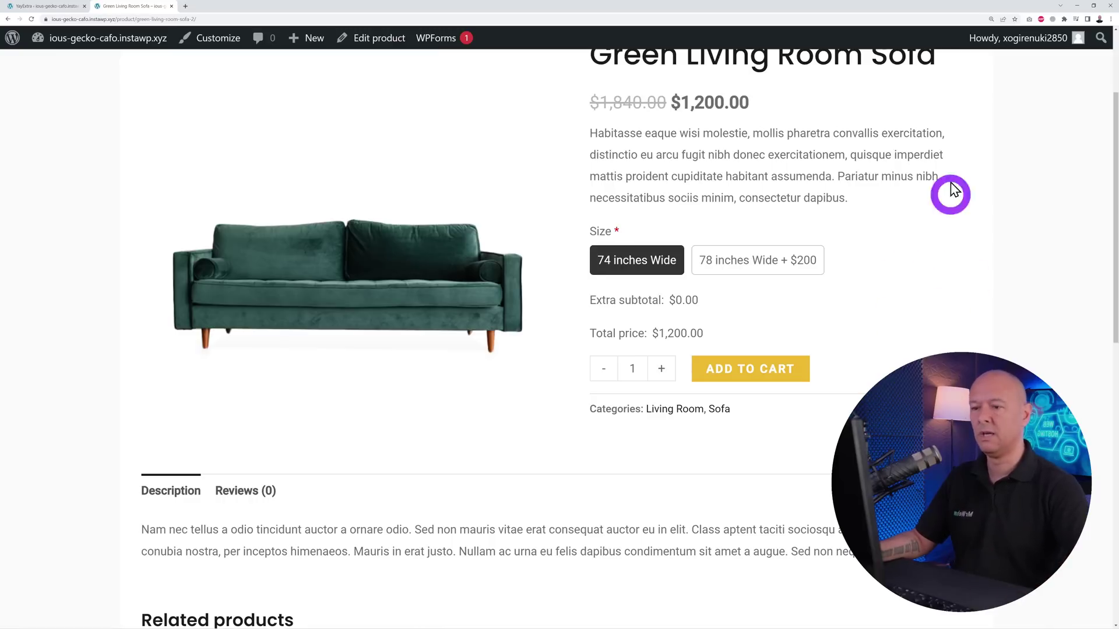
left_click(814, 261)
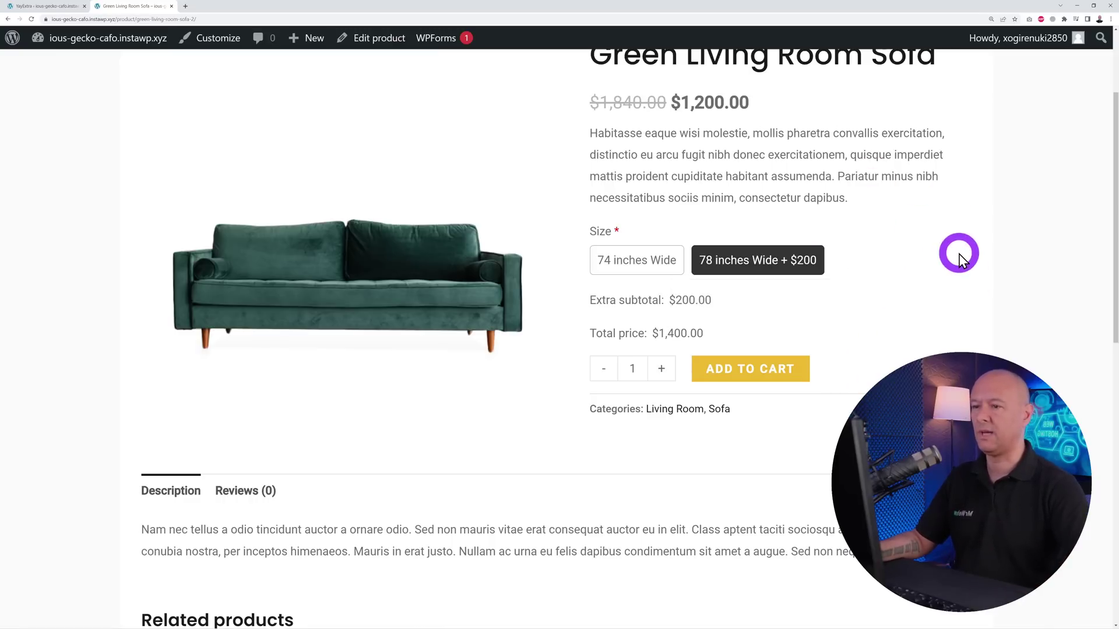
left_click_drag(677, 302, 717, 309)
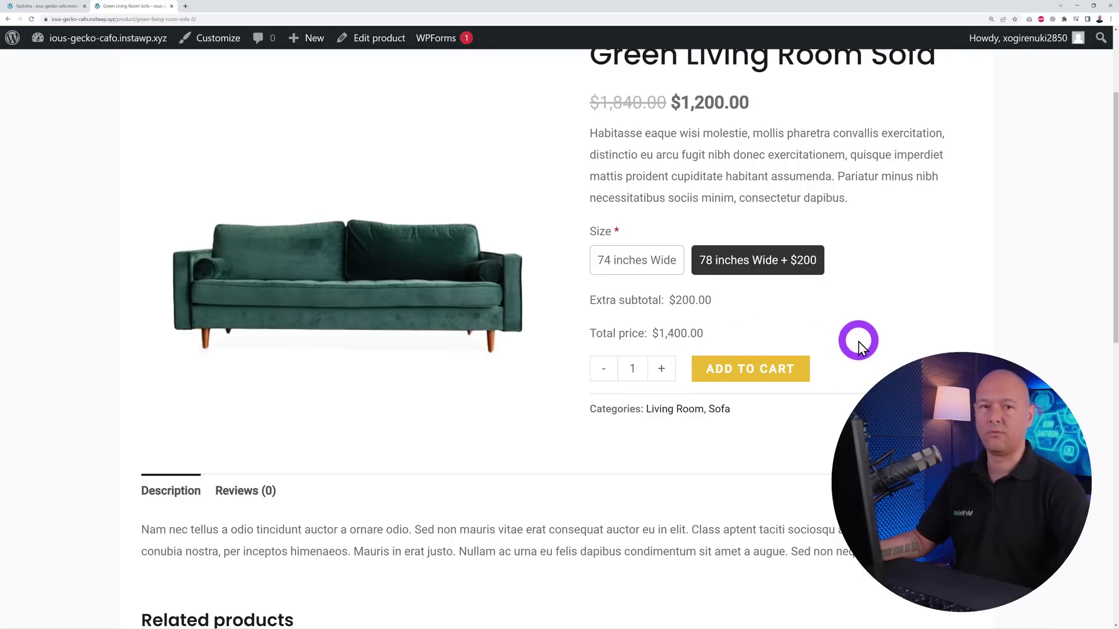
scroll(893, 333, "up", 1)
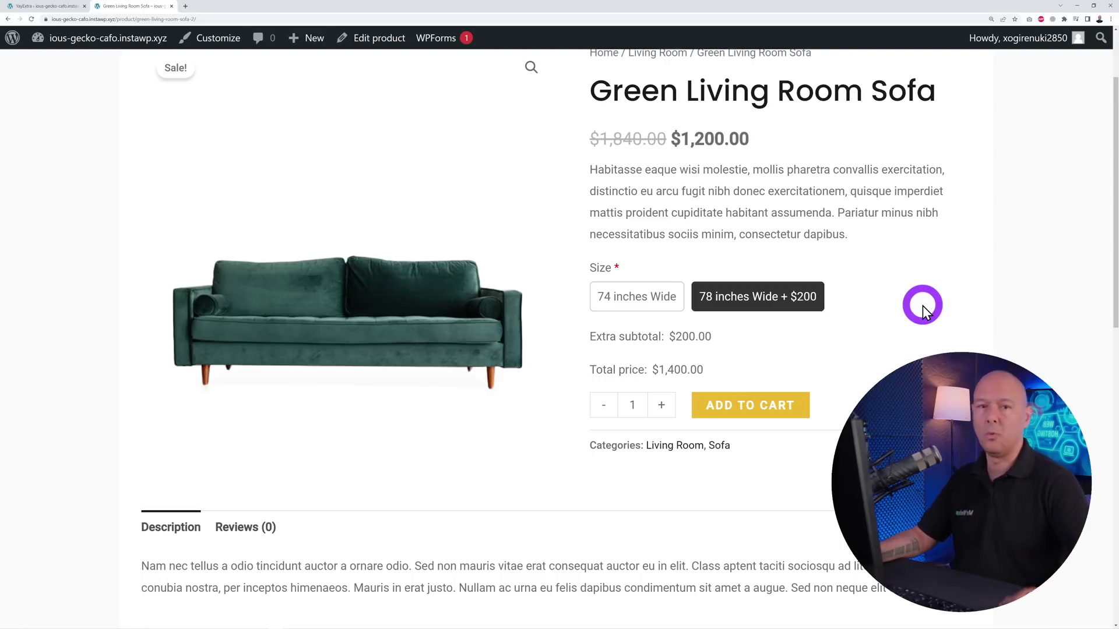
Add a new option below Size in Sample Option Set and name it "Colour"
left_click(47, 6)
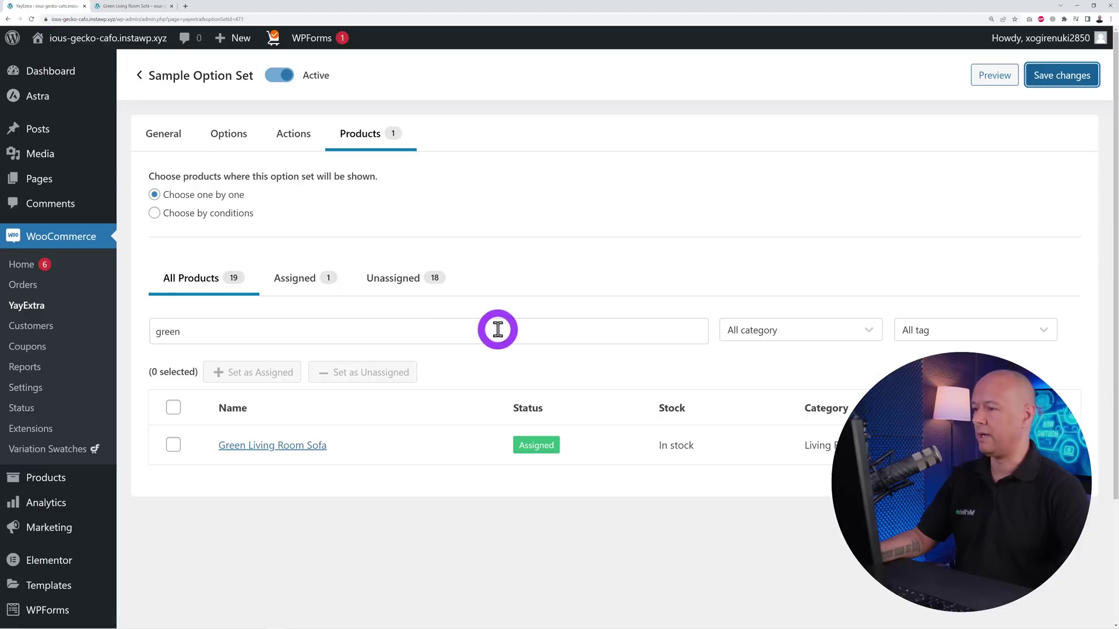
left_click(224, 135)
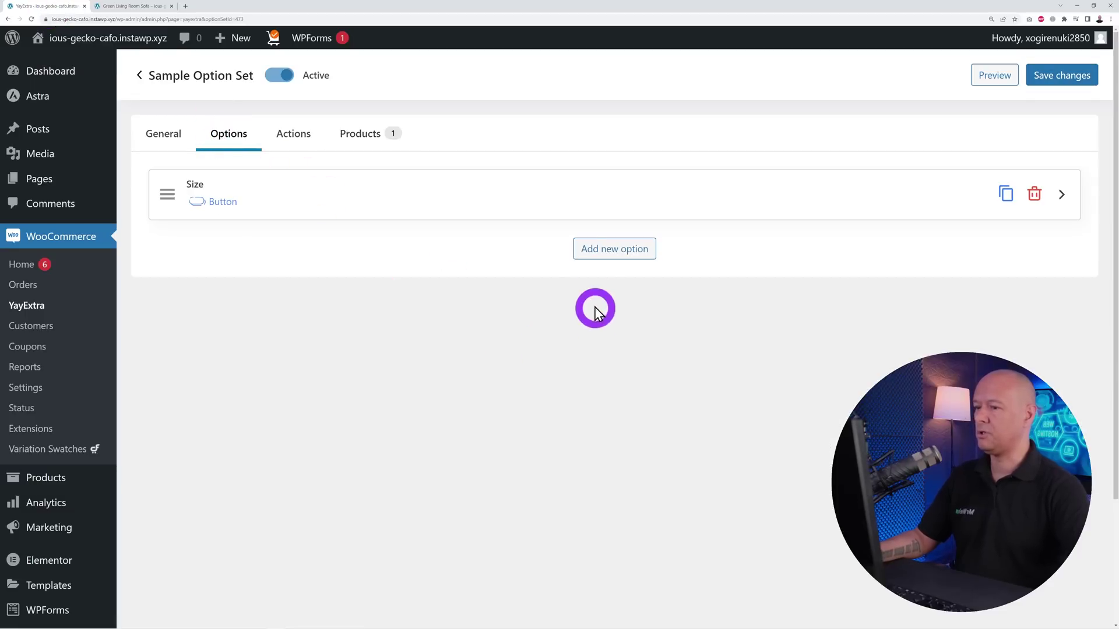
left_click(590, 263)
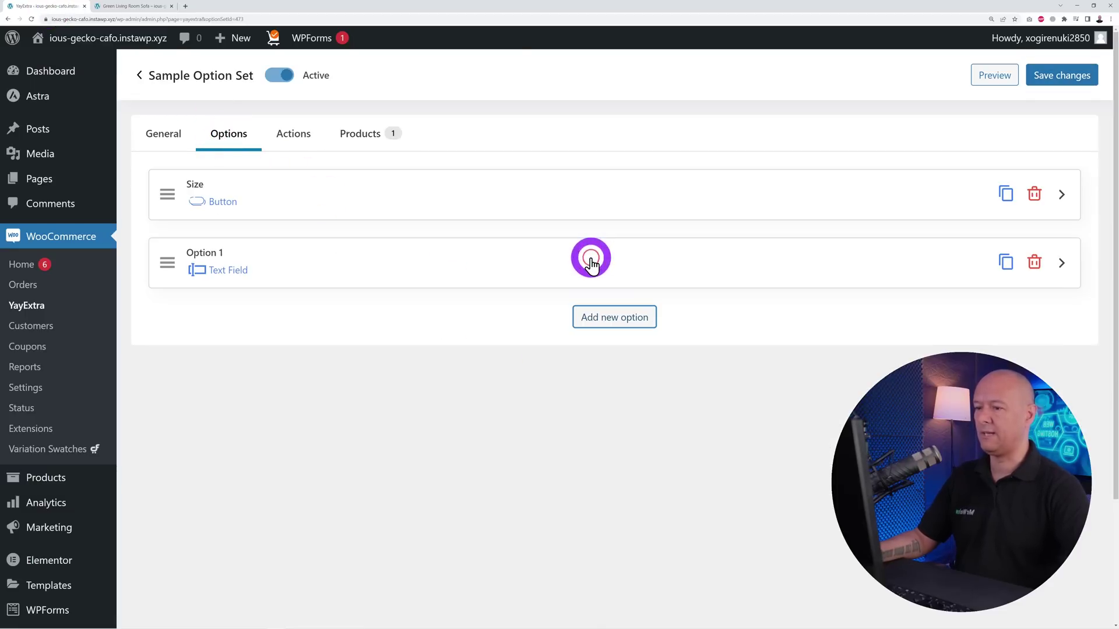
left_click(338, 265)
left_click_drag(340, 330, 131, 337)
type("C")
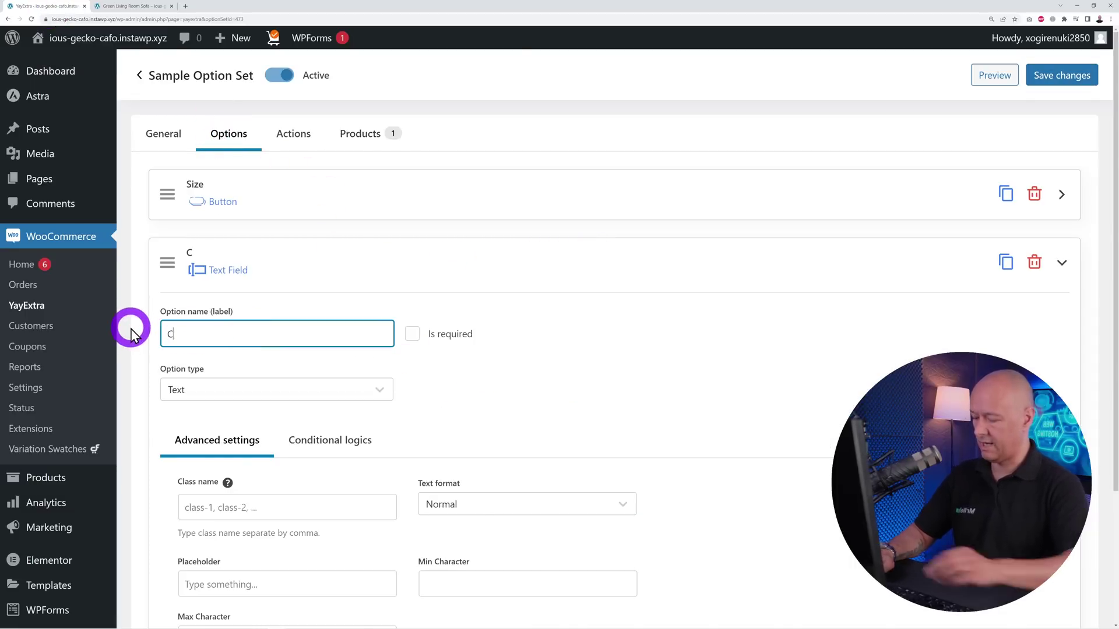
type("olour")
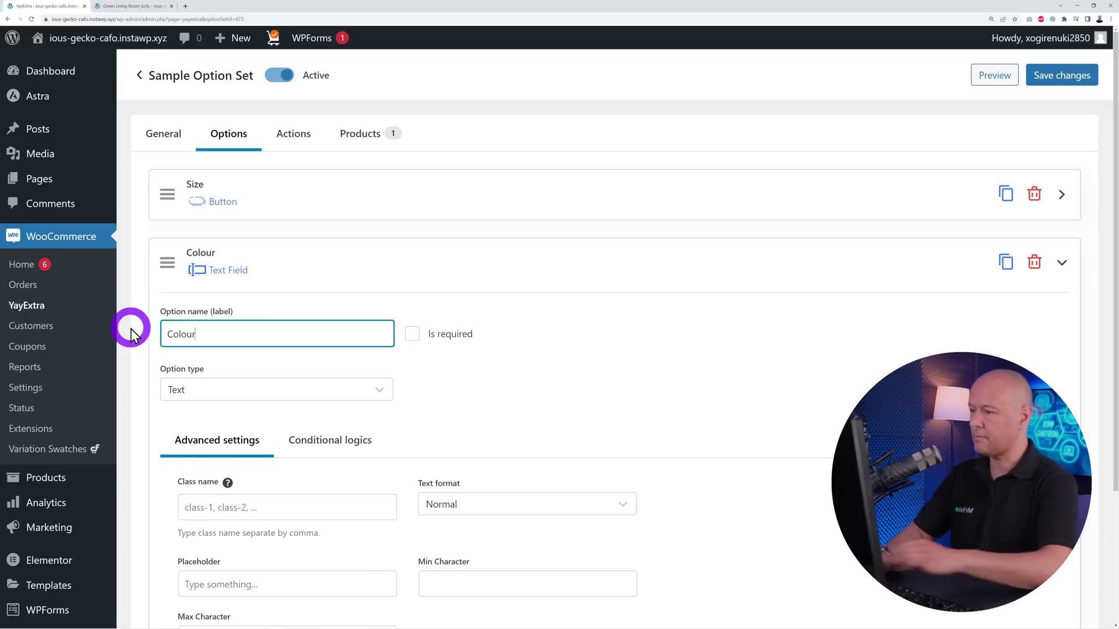
Set the Colour option's type to Swatches
left_click(323, 391)
scroll(341, 488, "down", 2)
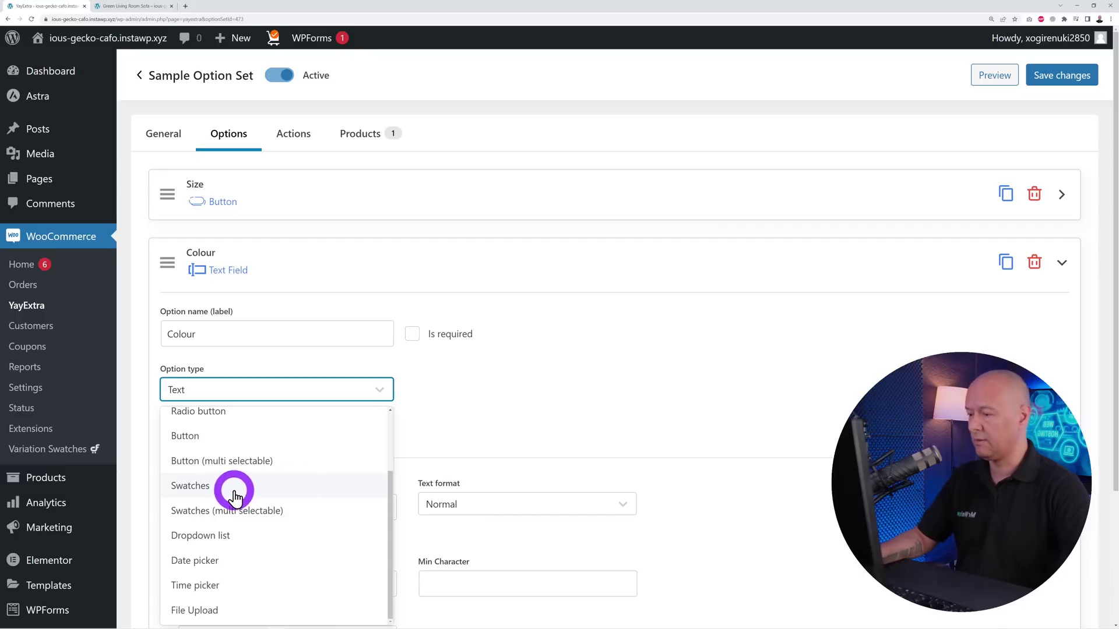
left_click(295, 493)
Add a first option value named "Brown" to the Colour option
scroll(696, 467, "down", 2)
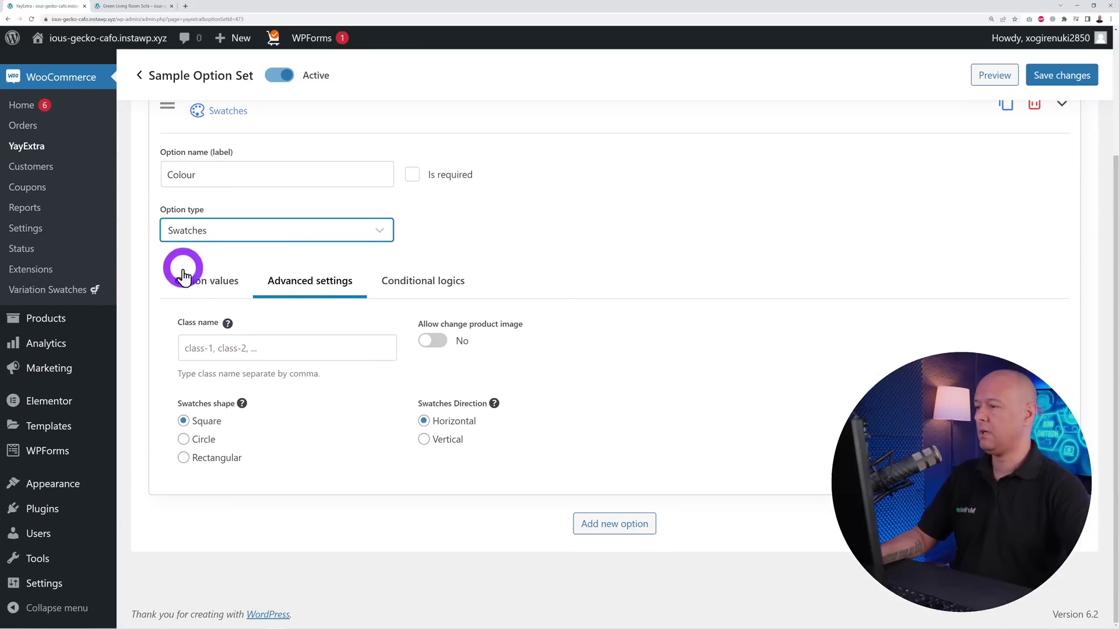
left_click(190, 282)
left_click(251, 364)
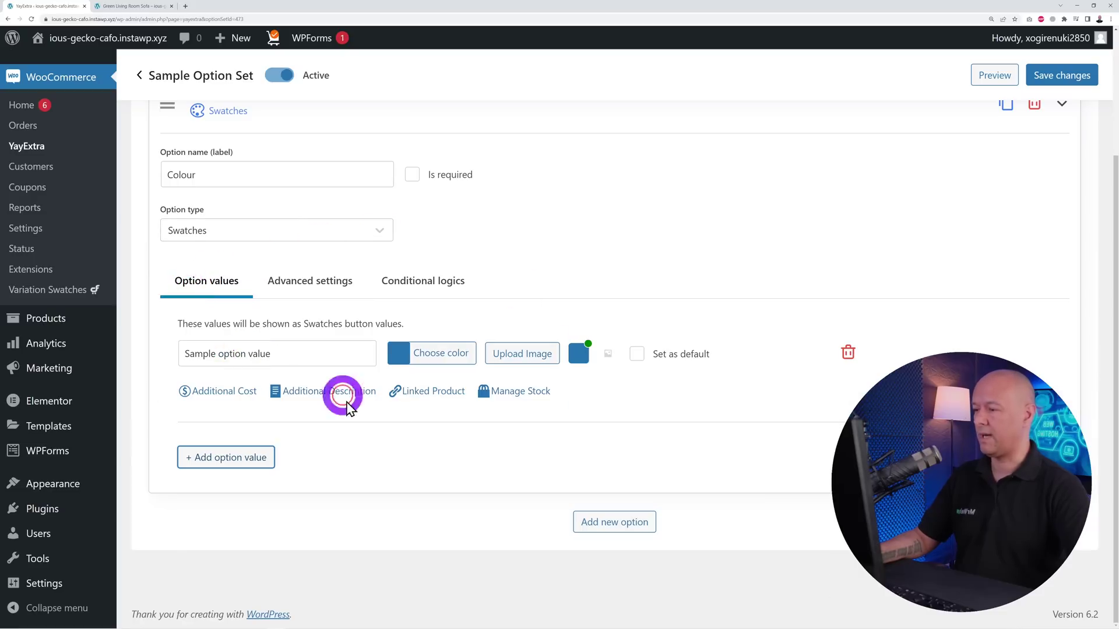
left_click_drag(275, 353, 111, 355)
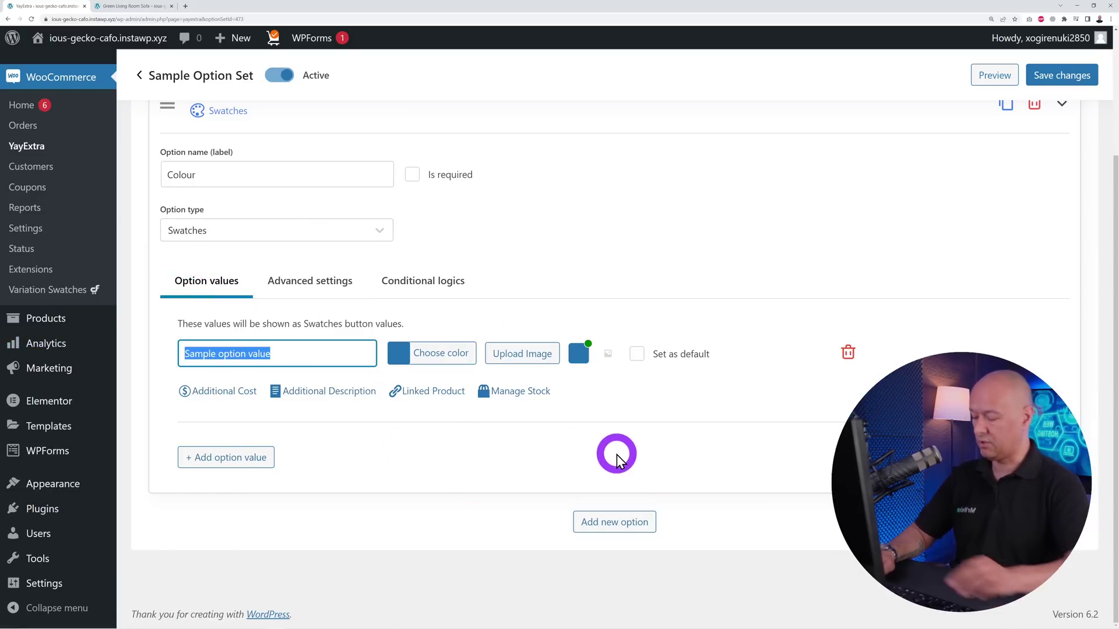
type("Bro")
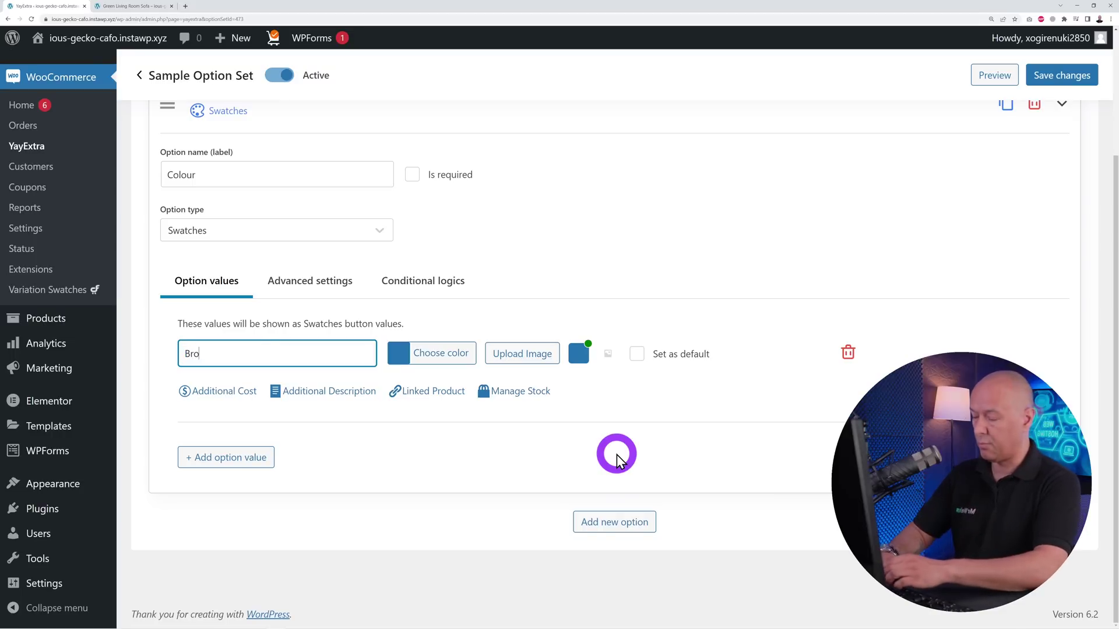
type("wn")
Add a second Colour option value named "Dark Green"
left_click(257, 458)
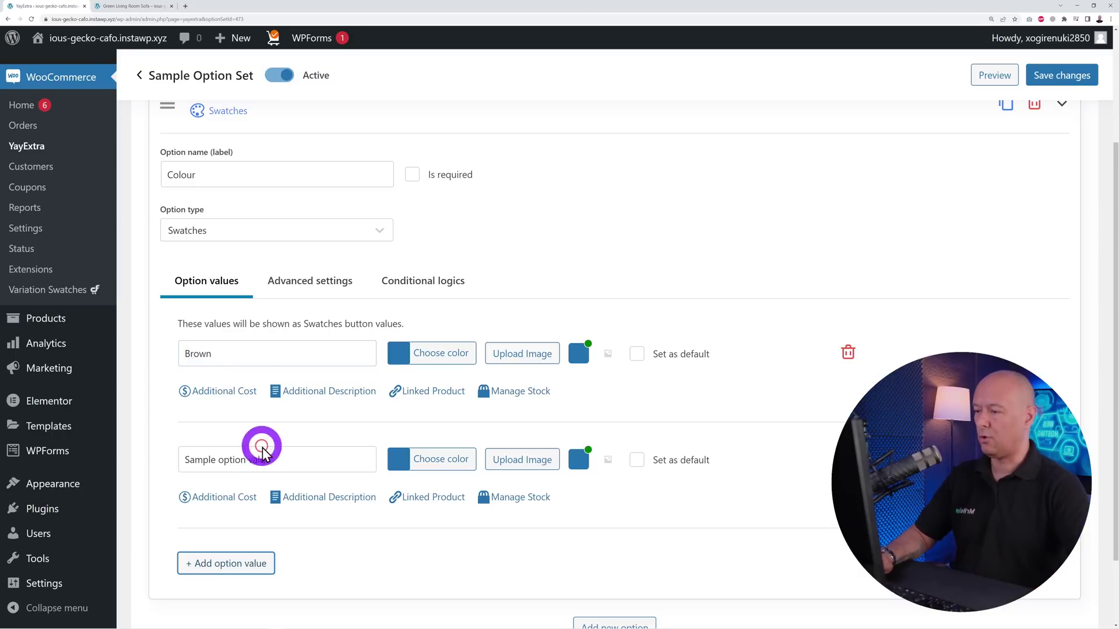
left_click_drag(262, 452, 169, 463)
type("Dark ")
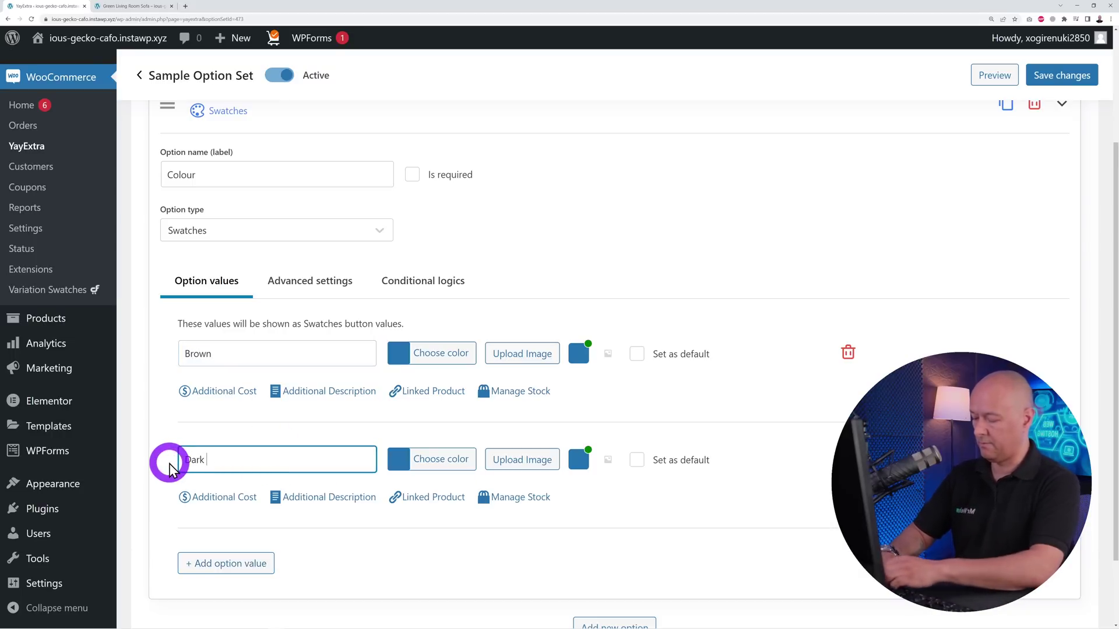
type("Green")
left_click(677, 548)
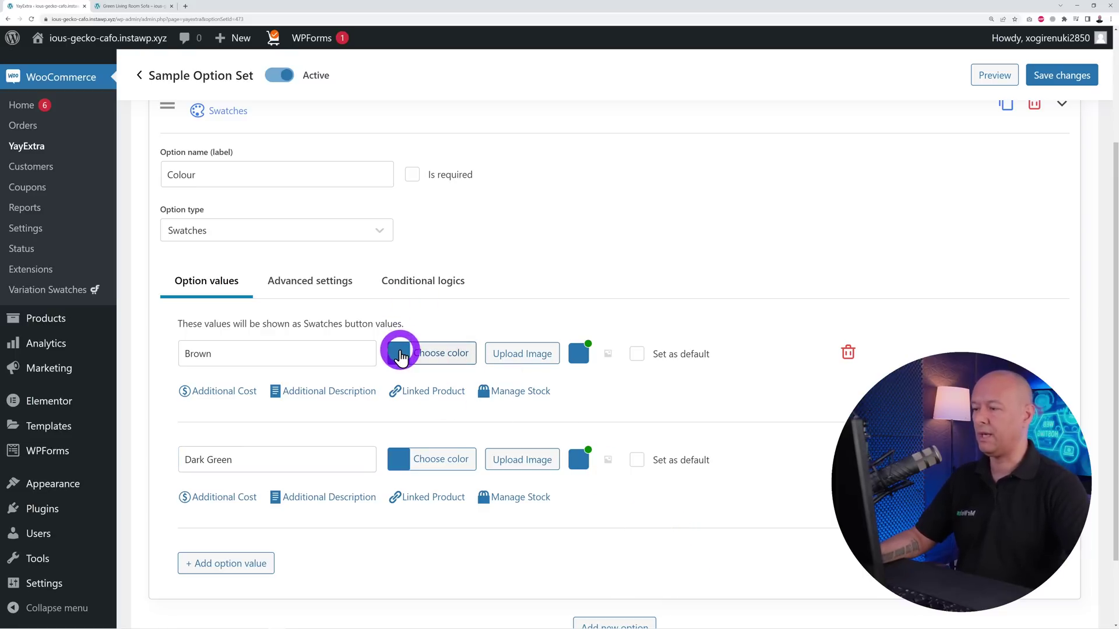
Set the Brown value's swatch to a dark brown colour
left_click(399, 356)
left_click(417, 496)
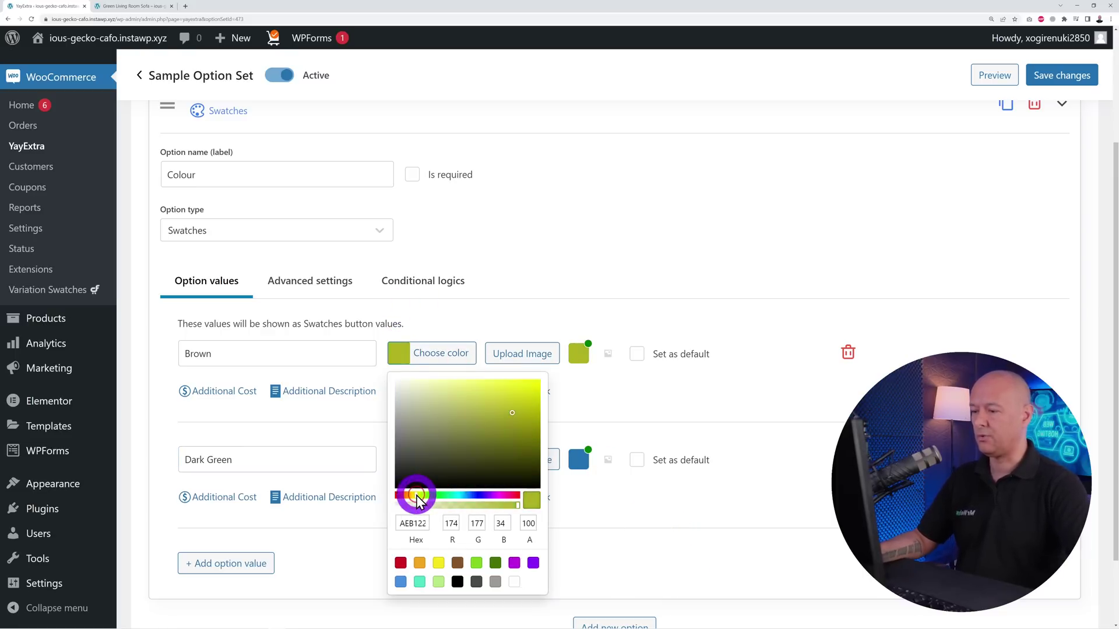
left_click(490, 431)
left_click(476, 449)
left_click(599, 446)
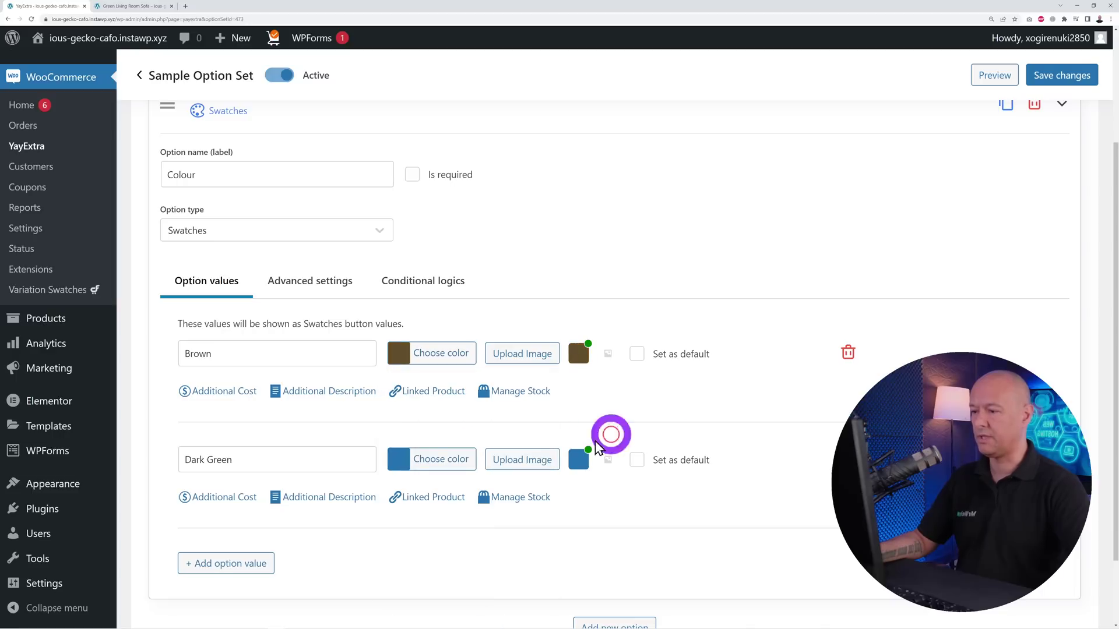
Set the Dark Green value's swatch to a dark green colour
left_click(399, 458)
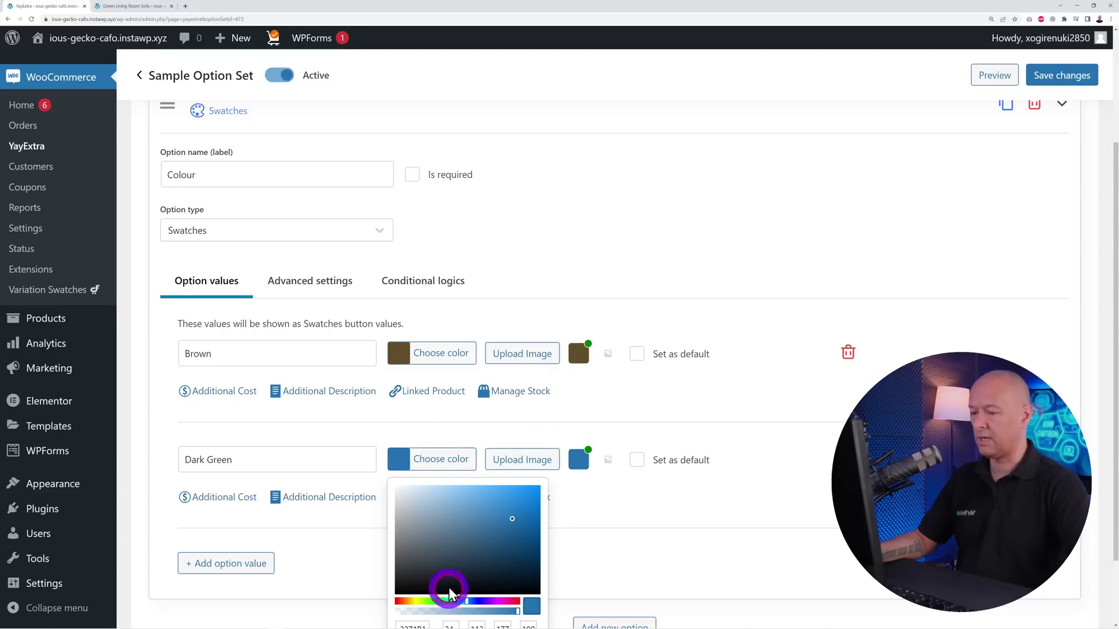
left_click(438, 606)
left_click_drag(486, 548, 497, 559)
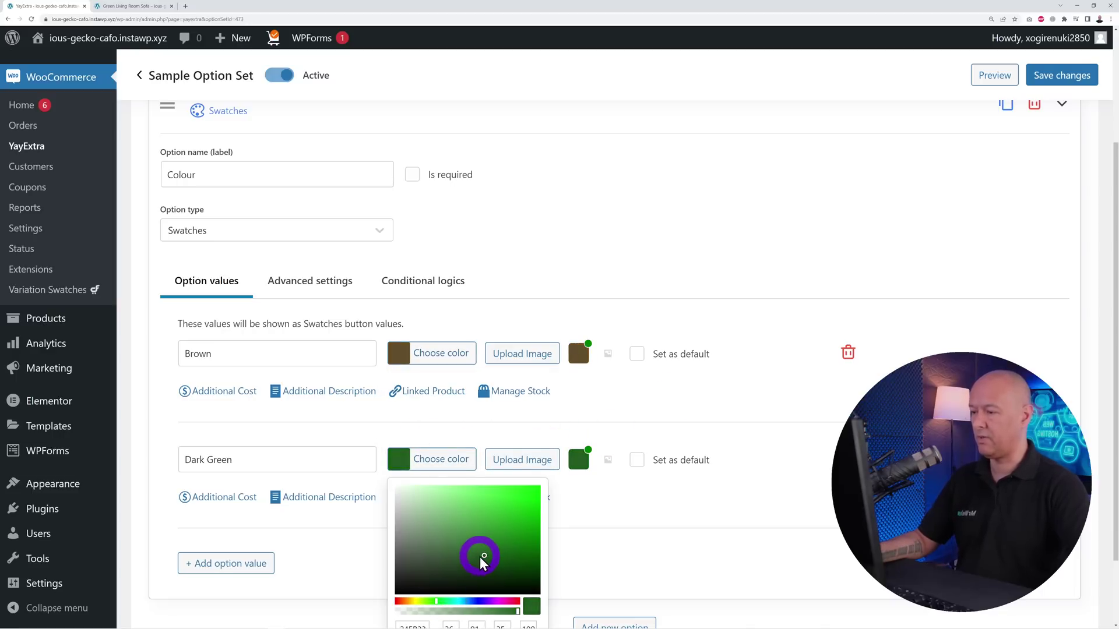
left_click(580, 524)
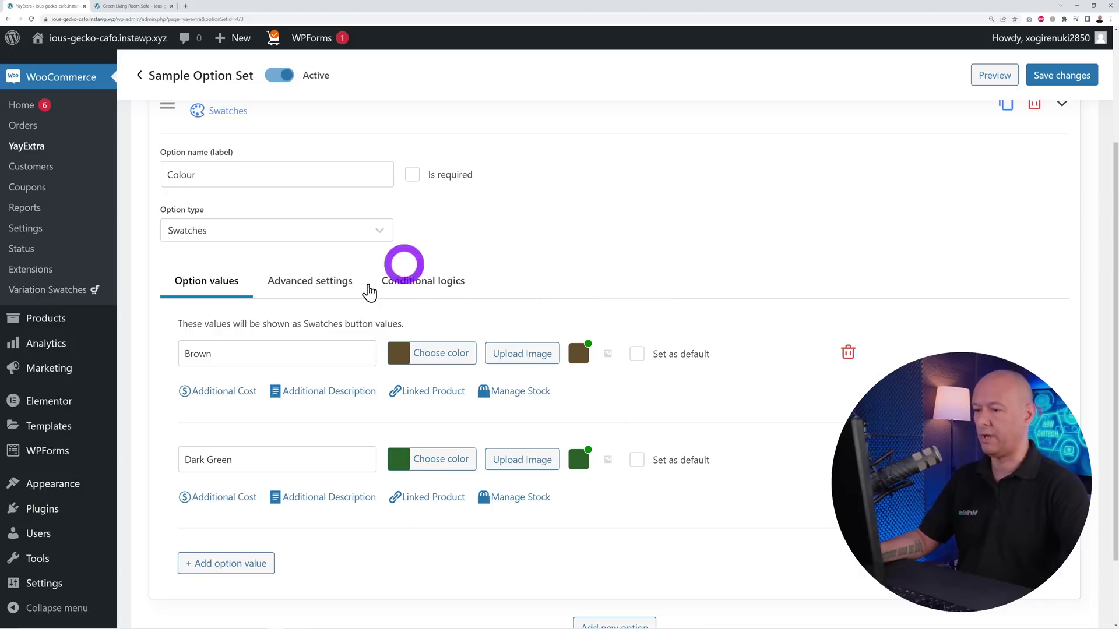
Save the option set and switch to the Green Living Room Sofa product page
left_click(1070, 76)
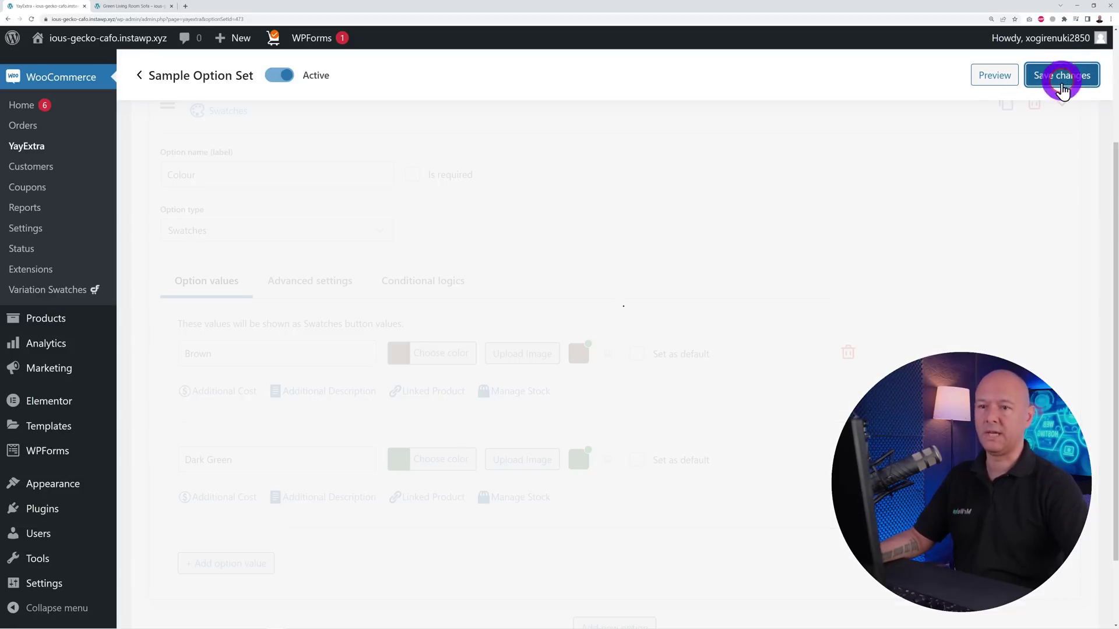
left_click(138, 13)
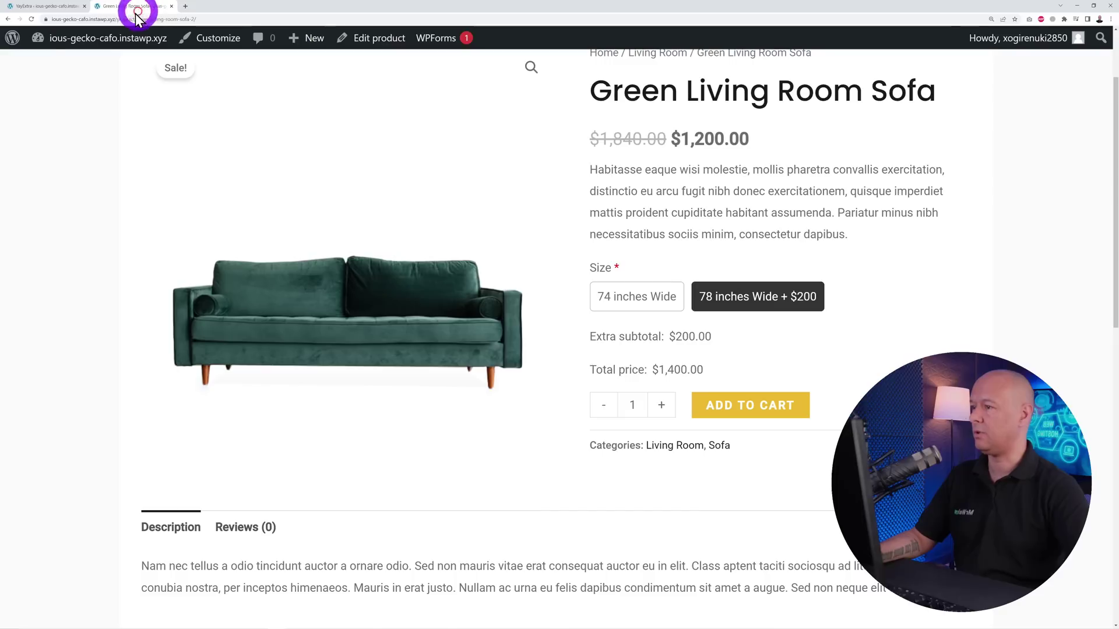
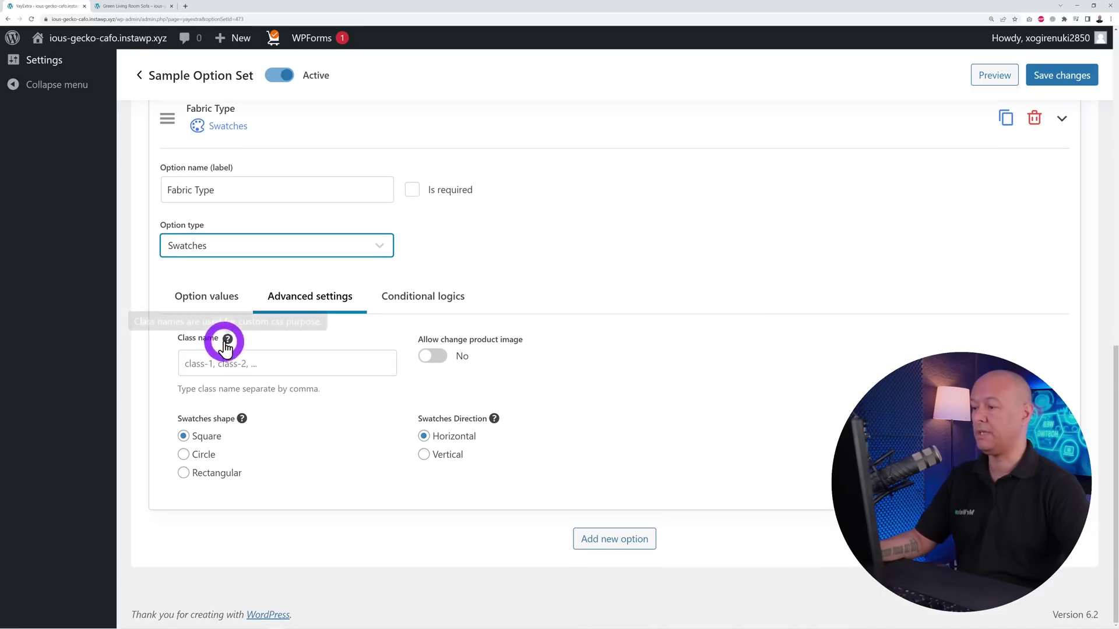
Add a Fabric Type option value with Sofa-Upholstery-Fabric-Types as its swatch image, uploading that file together with reba-sand from the Documents folder
left_click(222, 298)
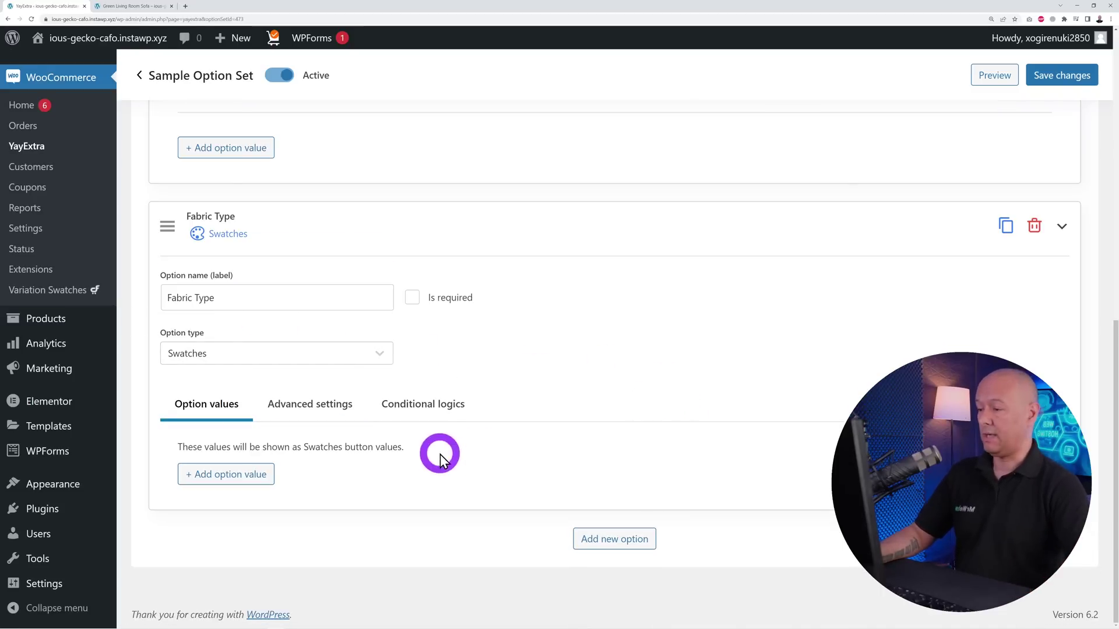
left_click(248, 477)
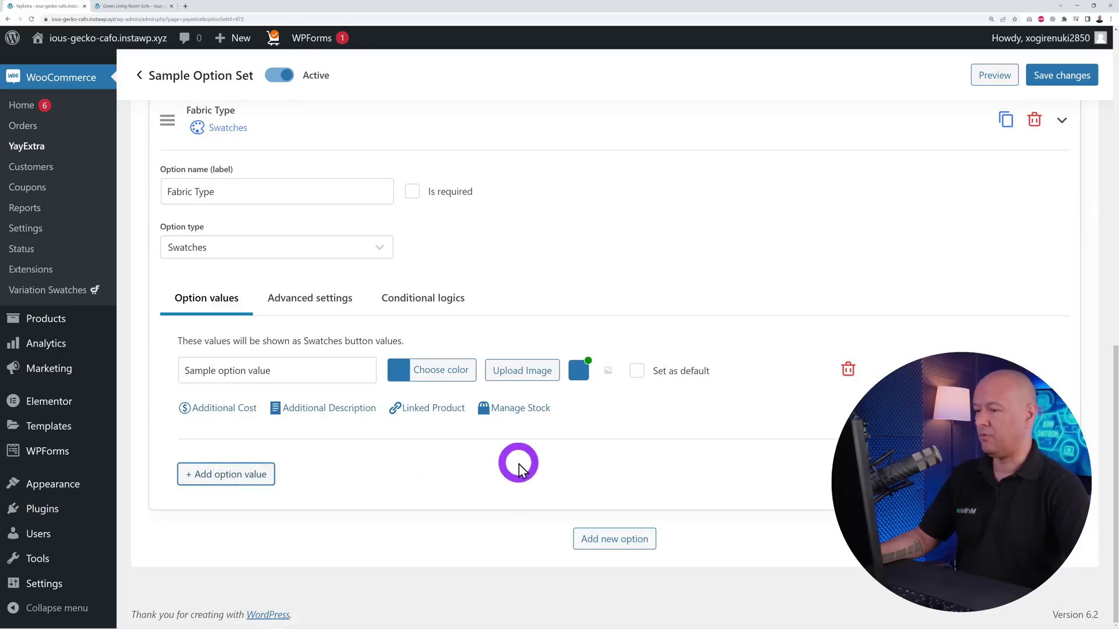
left_click(519, 374)
left_click(213, 143)
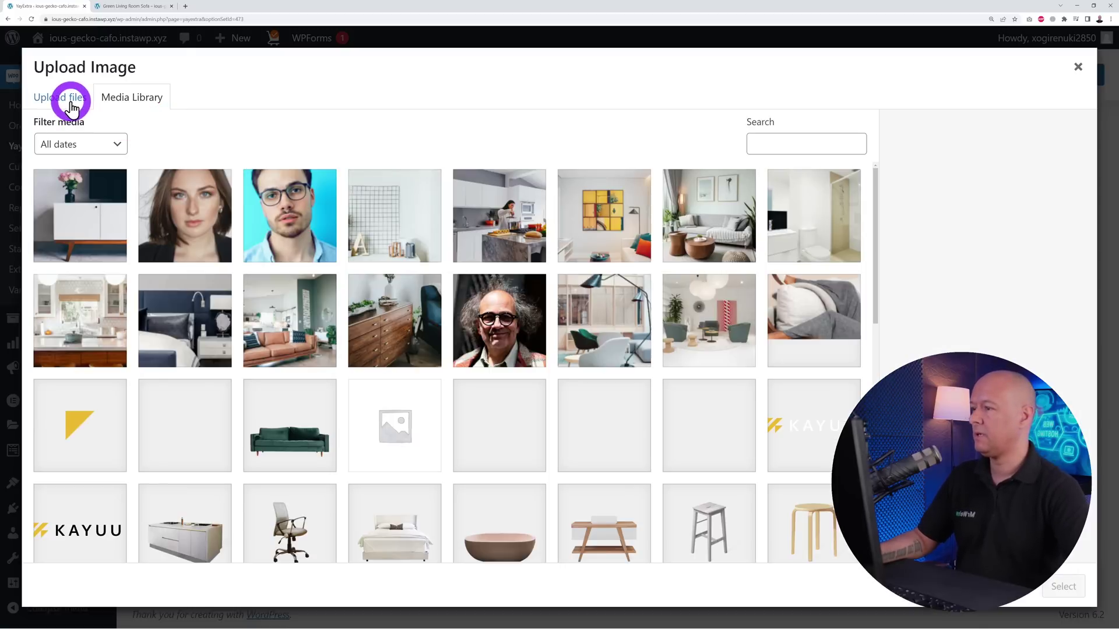
left_click(68, 102)
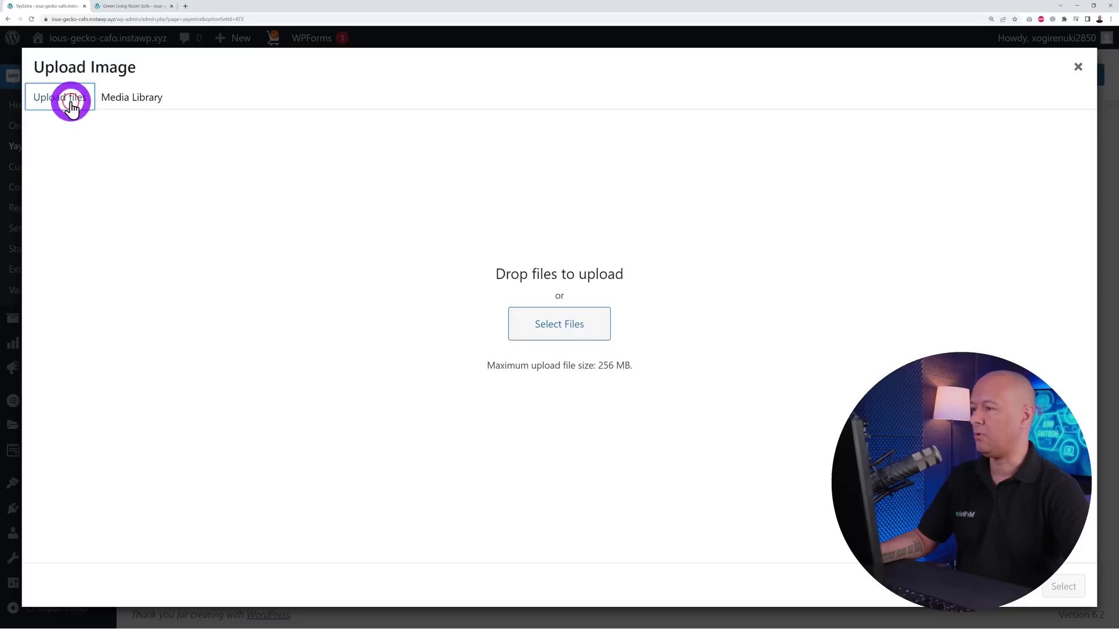
left_click(542, 324)
left_click(173, 96)
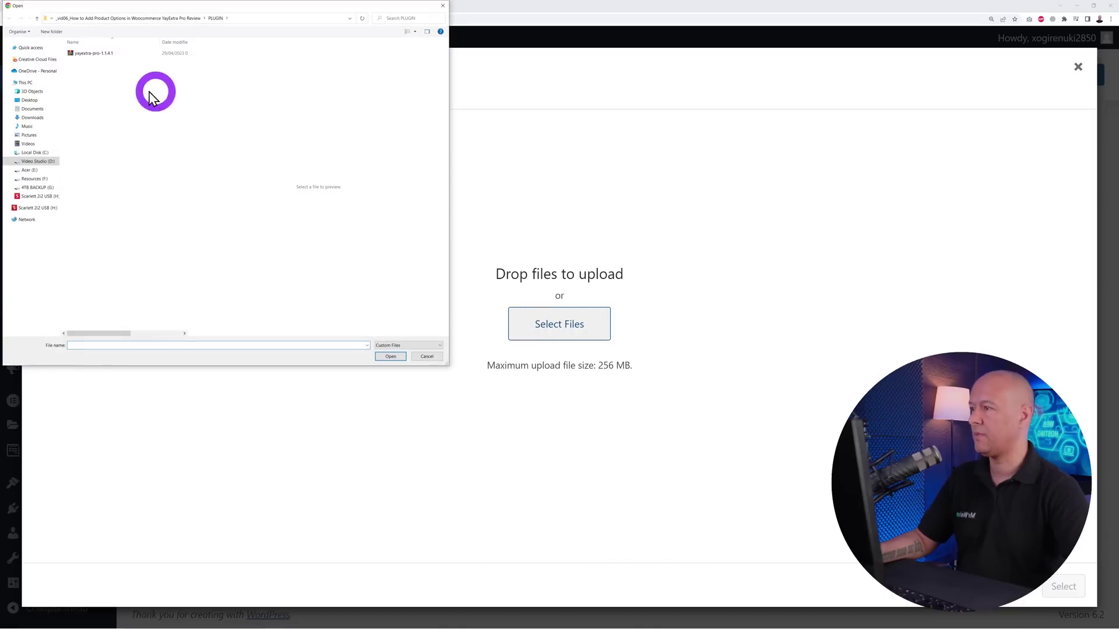
left_click(43, 110)
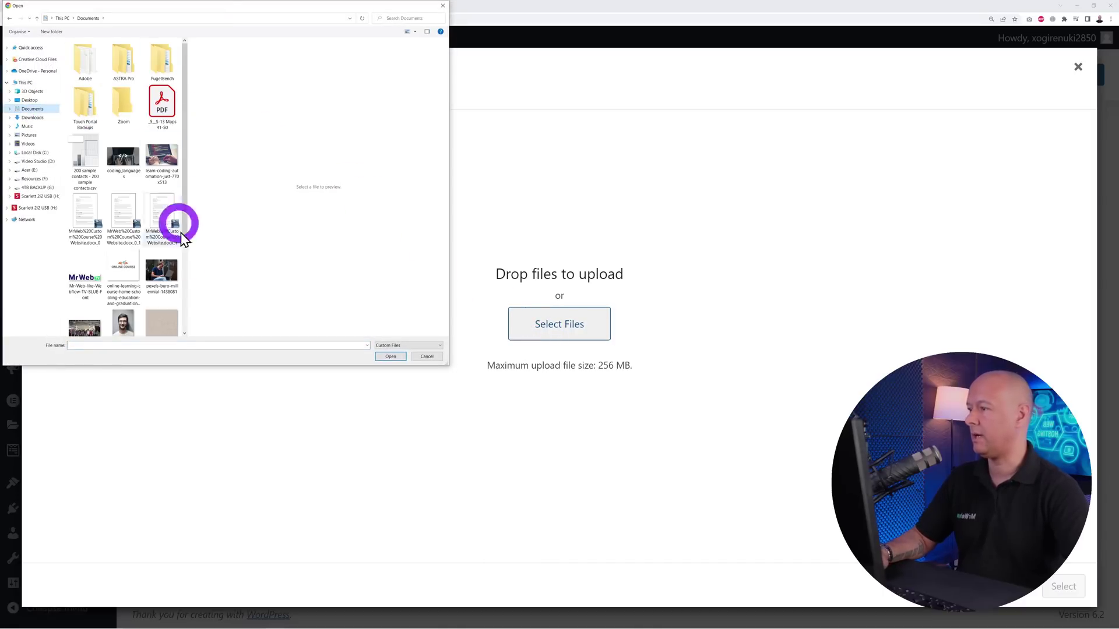
left_click(165, 334)
scroll(159, 226, "down", 2)
left_click(123, 248, "ctrl")
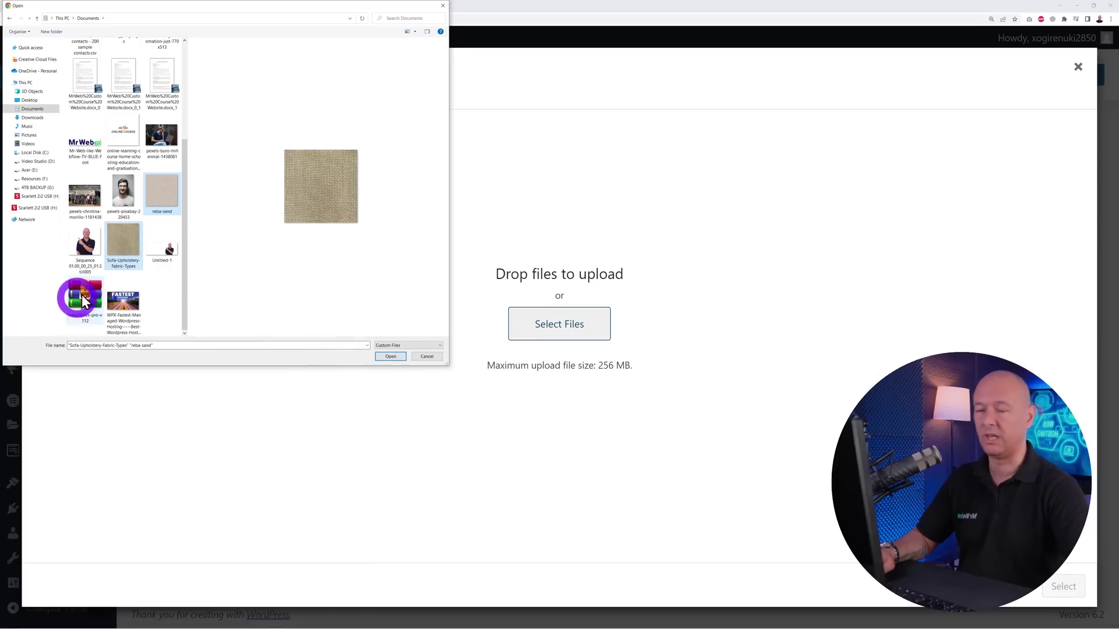
left_click(392, 357)
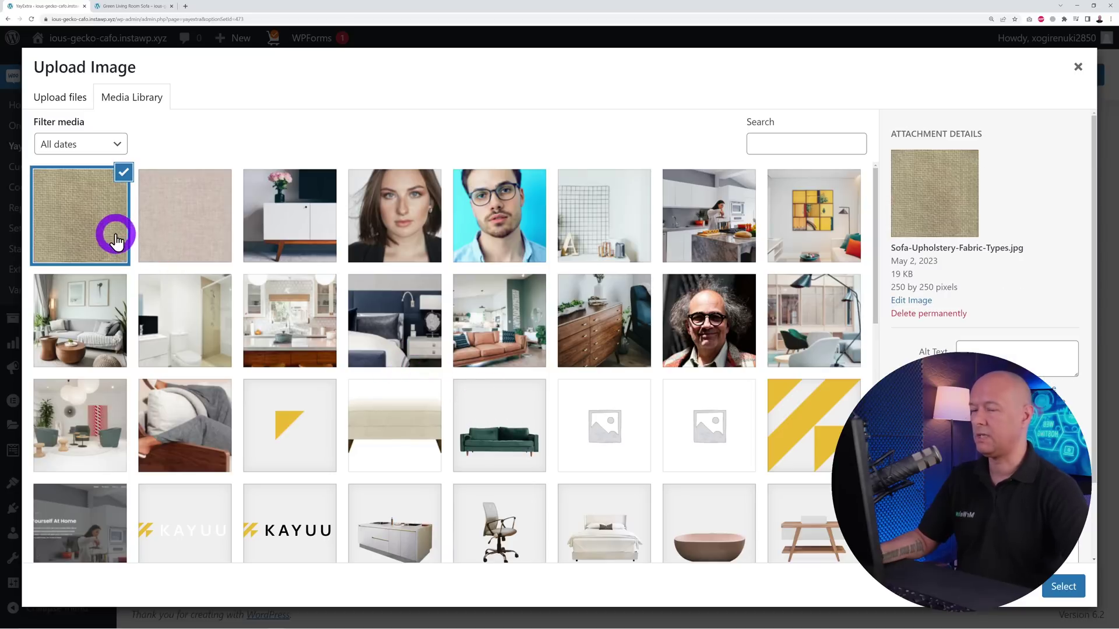
left_click(1061, 599)
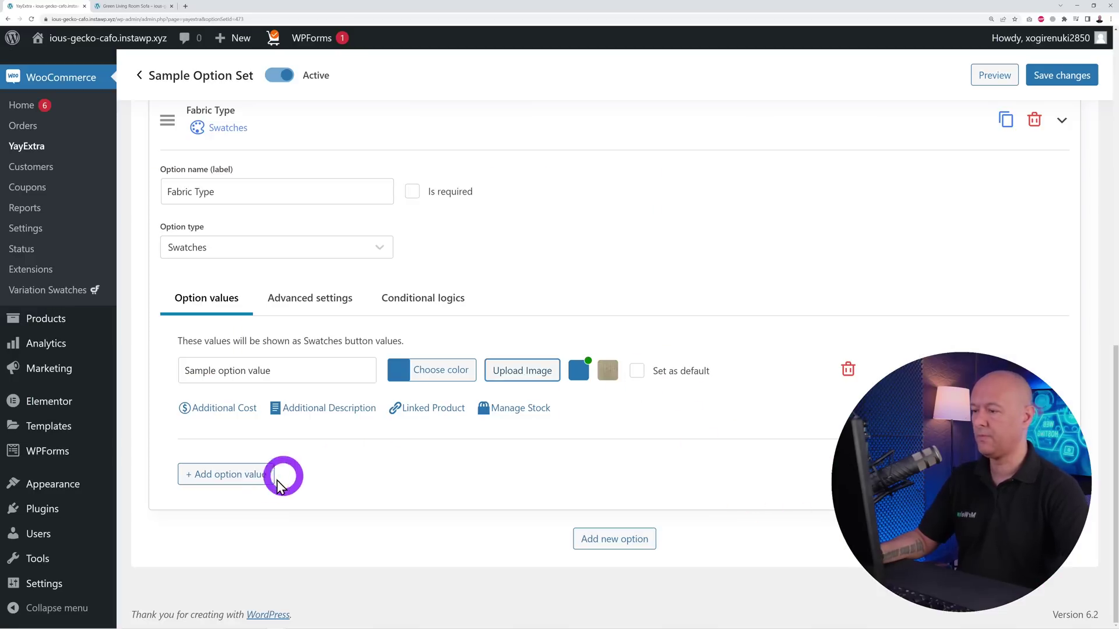
Add a second Fabric Type option value and give it the pinkish-beige reba-sand fabric image from the media library
left_click(260, 474)
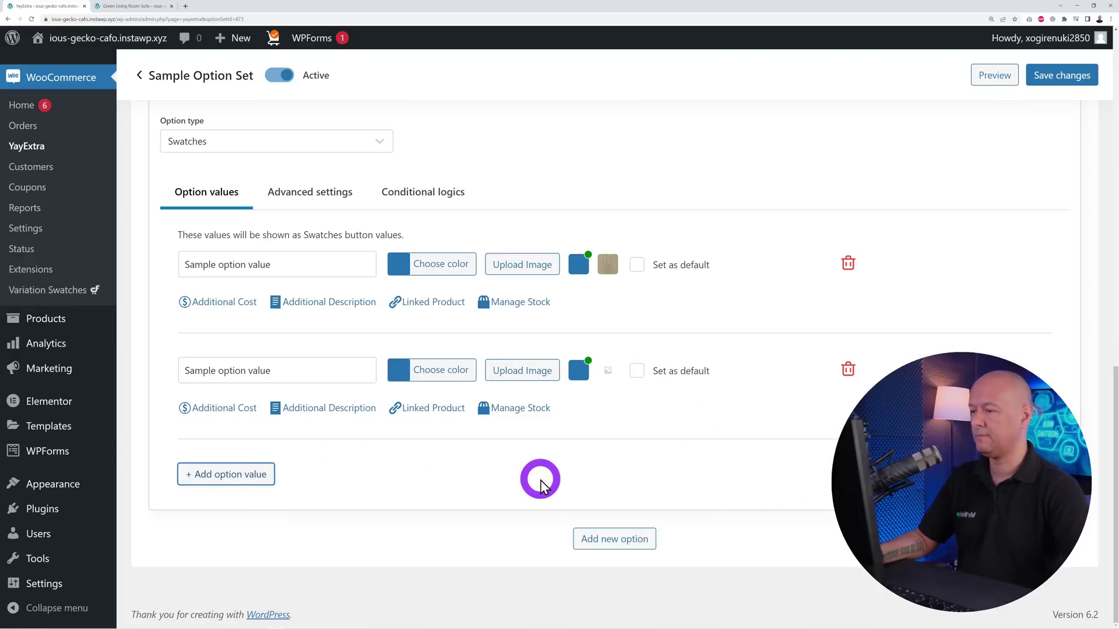
left_click(535, 374)
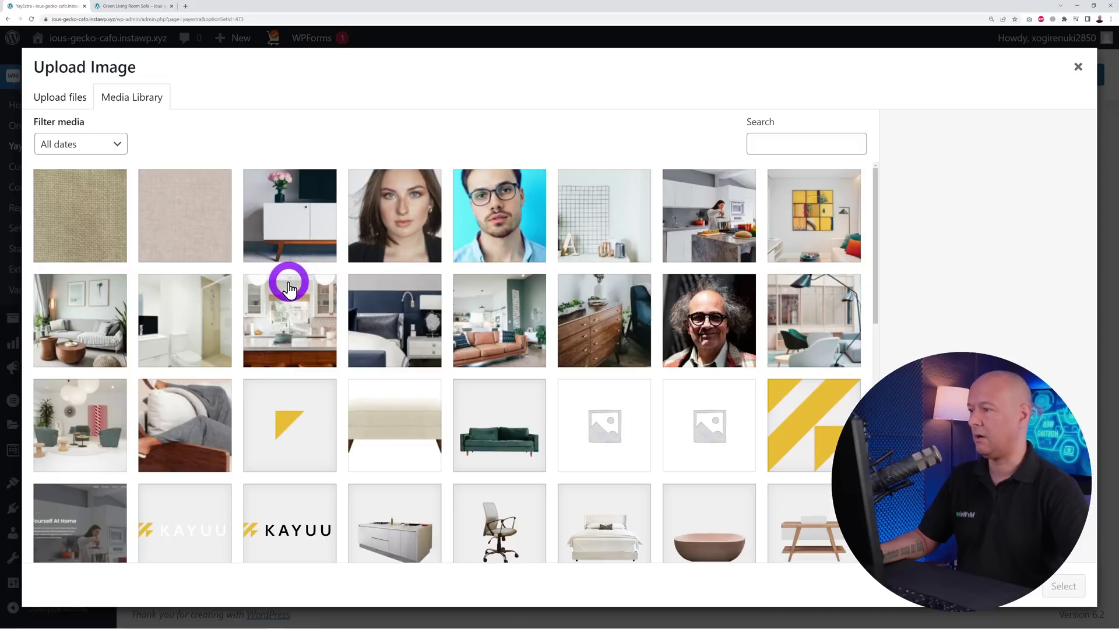
left_click(200, 236)
left_click(1060, 586)
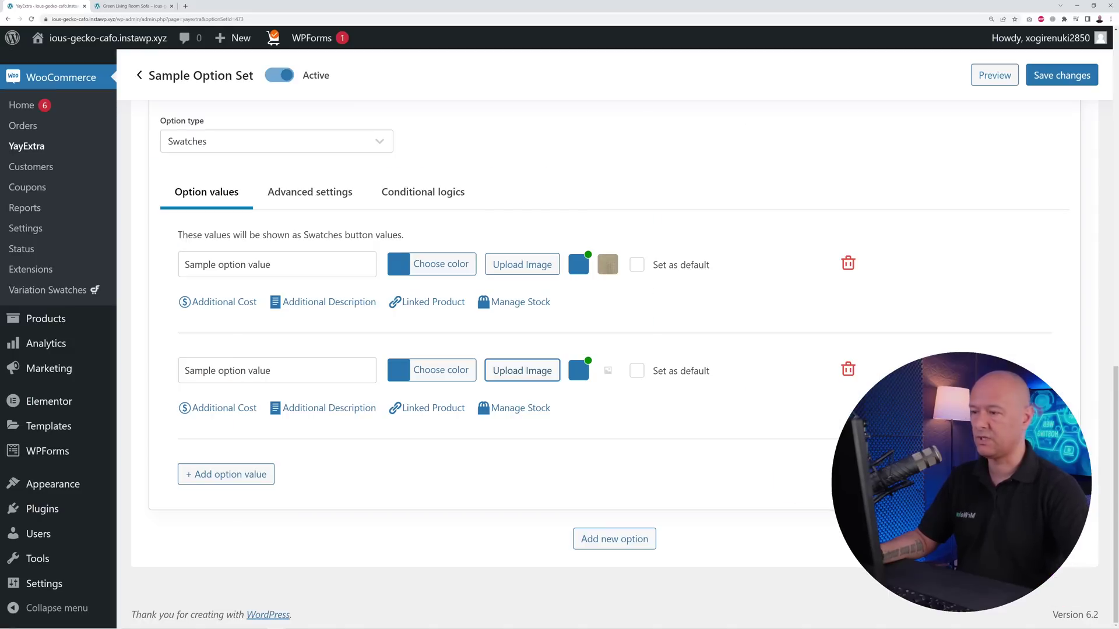
Rename the two Fabric Type option values to "Type 1" and "Type 2"
left_click(309, 269)
triple_click(245, 274)
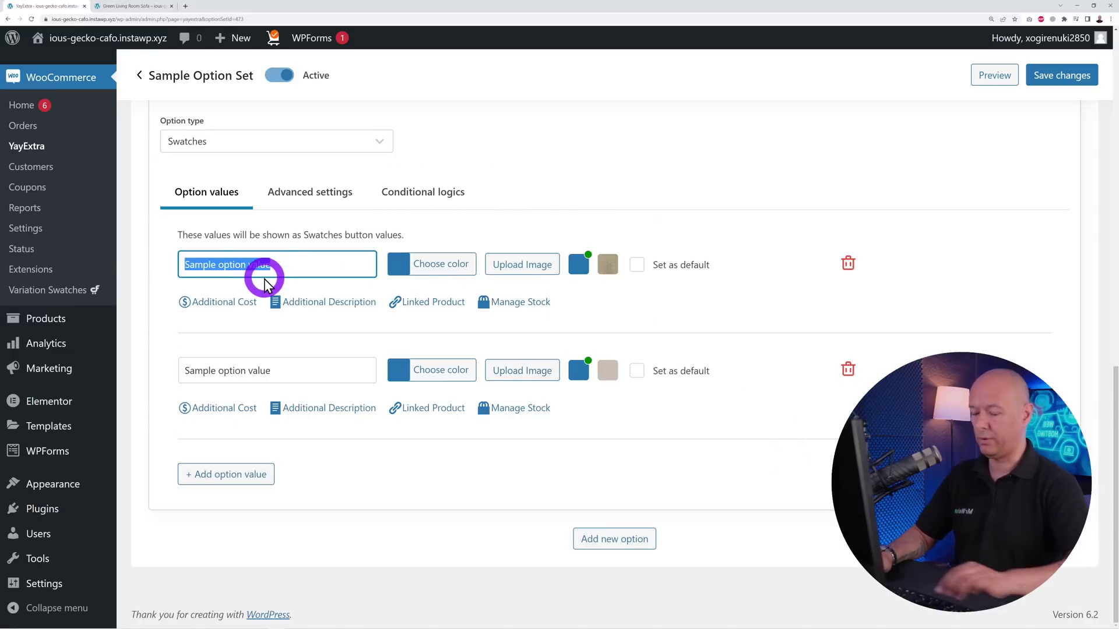
key("BackSpace")
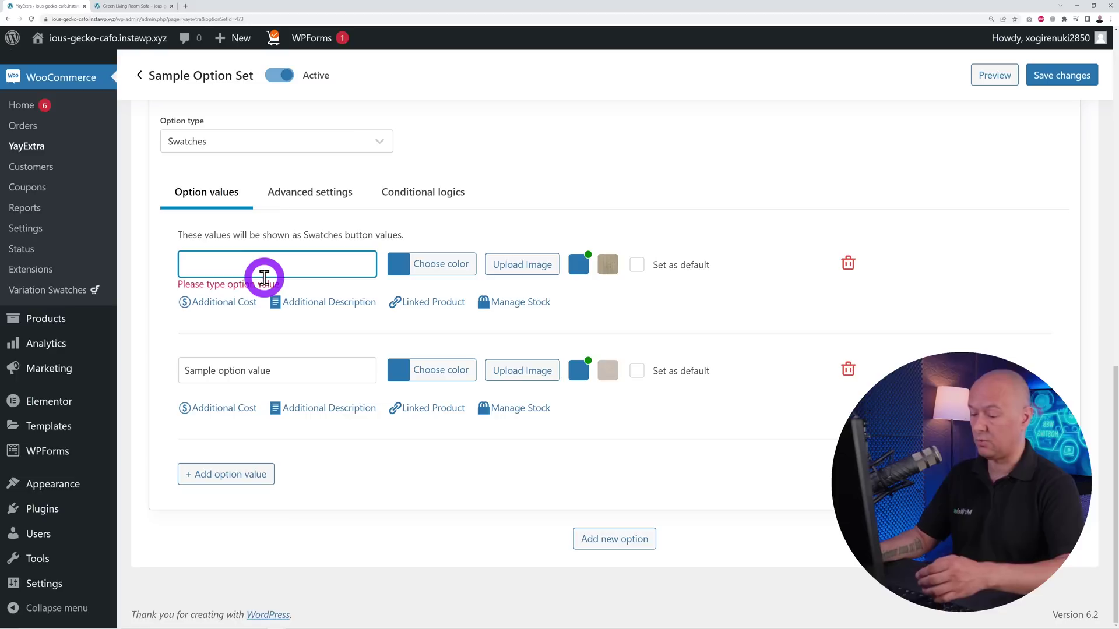
type("Type 1")
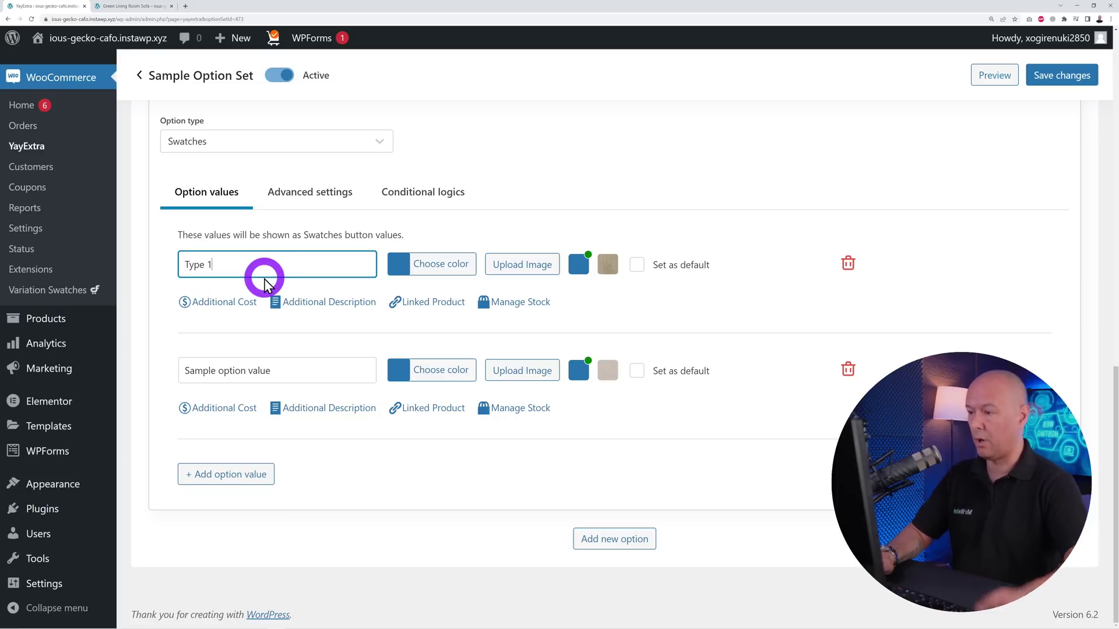
triple_click(291, 369)
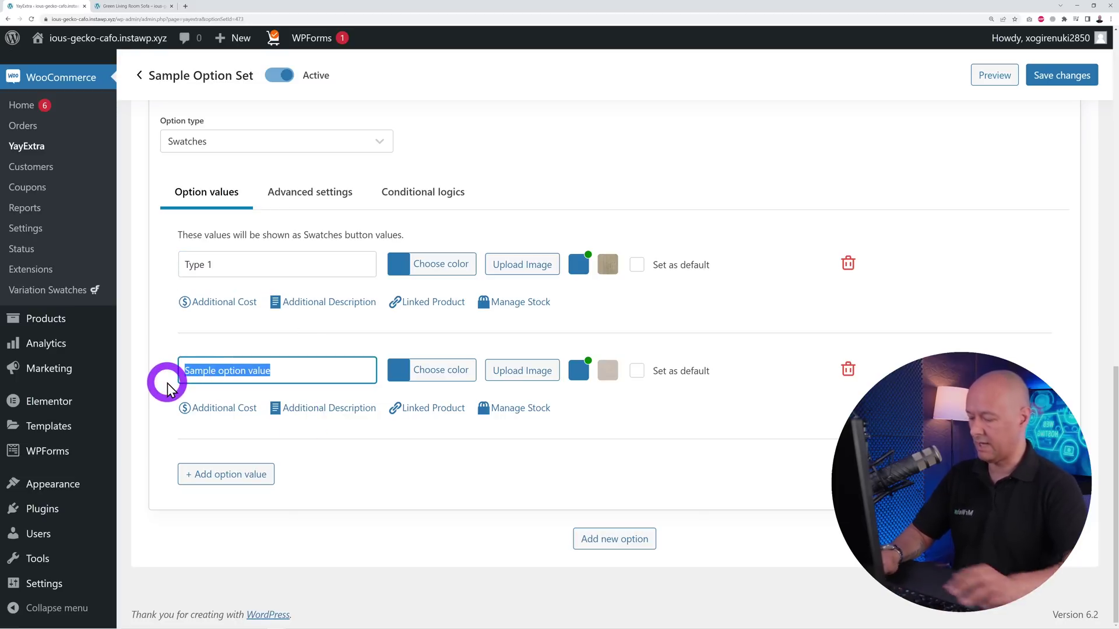
key("BackSpace")
type("Type 2")
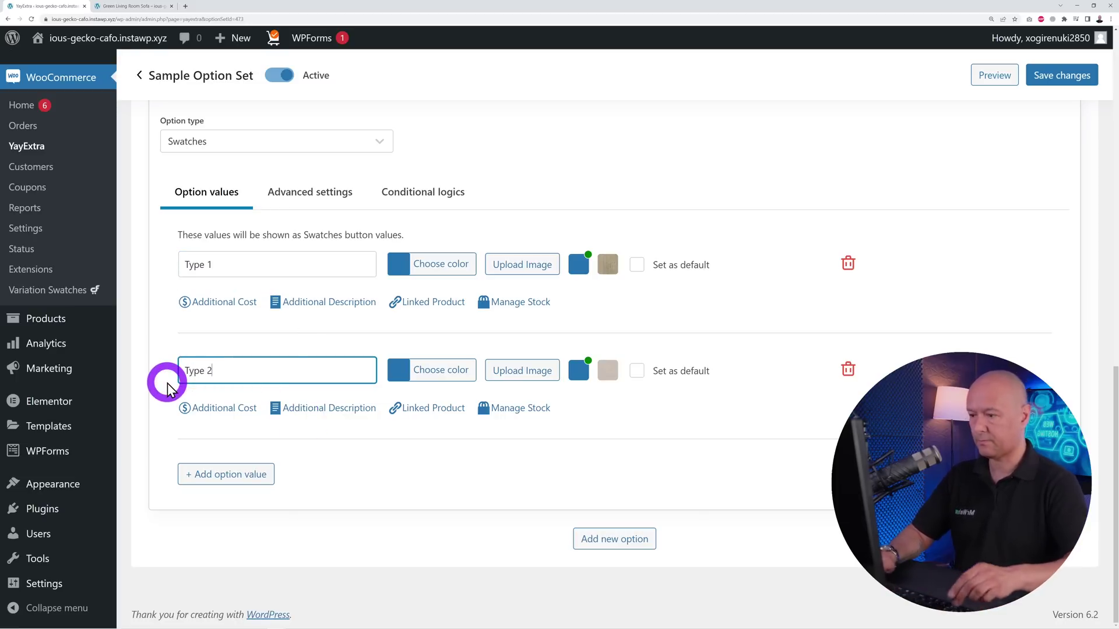
Make the fabric images, instead of the blue colour, the active swatches for Type 1 and Type 2, and save the option set
left_click(607, 267)
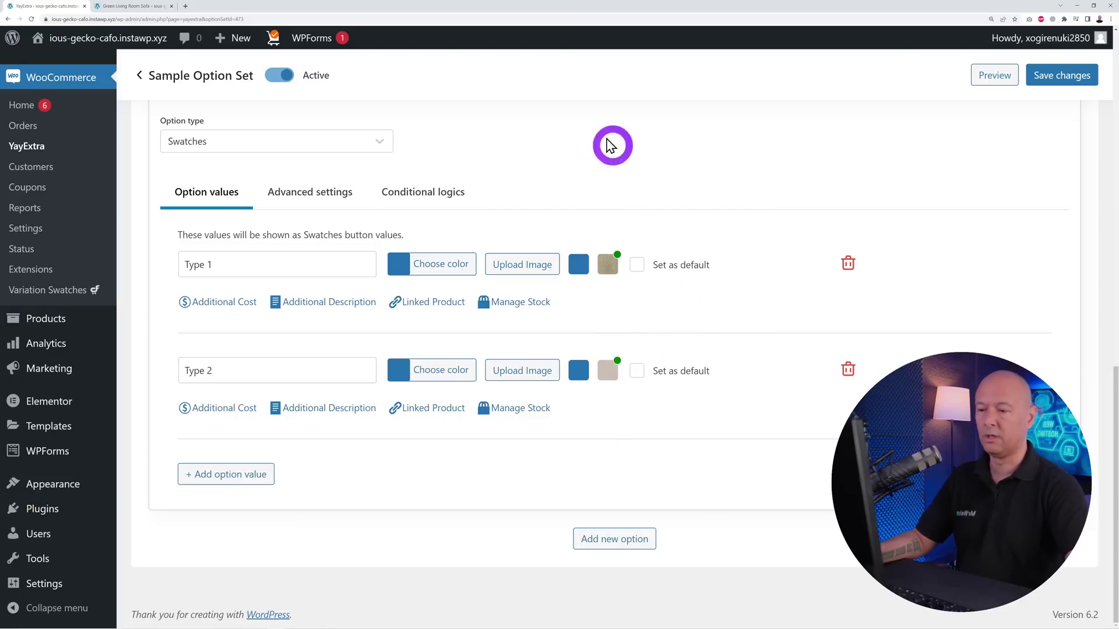
left_click(1047, 79)
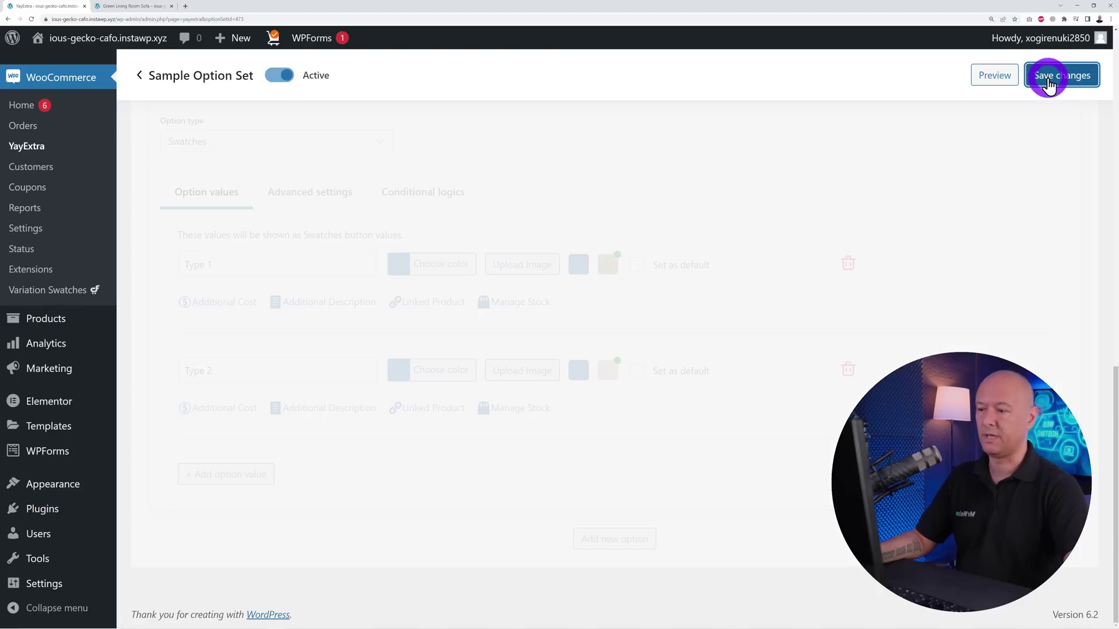
Reload the Green Living Room Sofa product page and try the brown Colour swatch with the first Fabric Type swatch
left_click(146, 6)
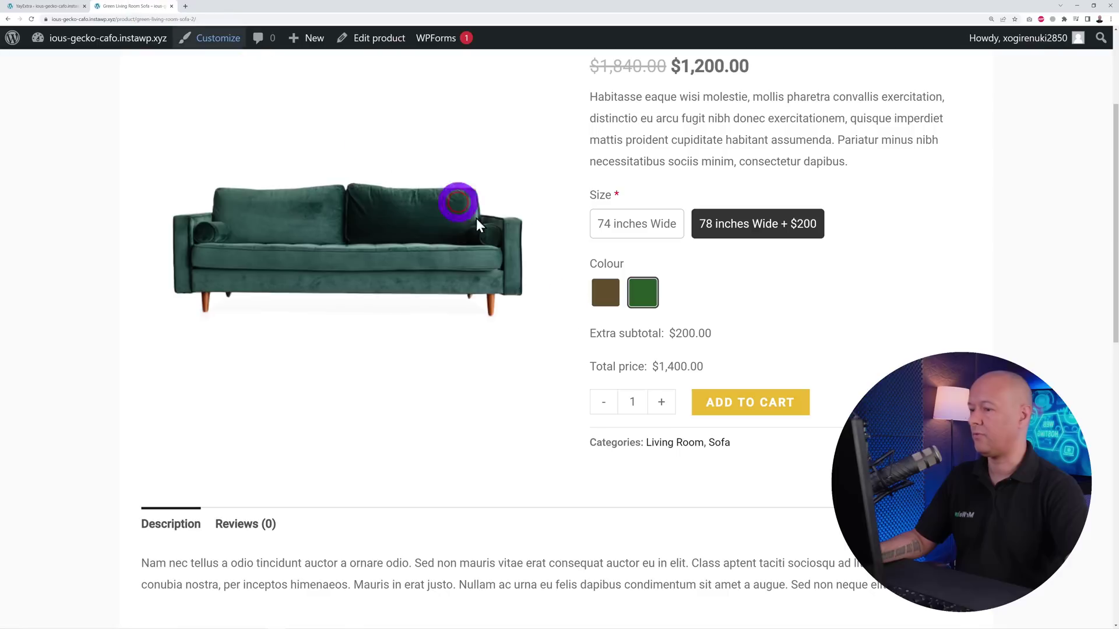
key("F5")
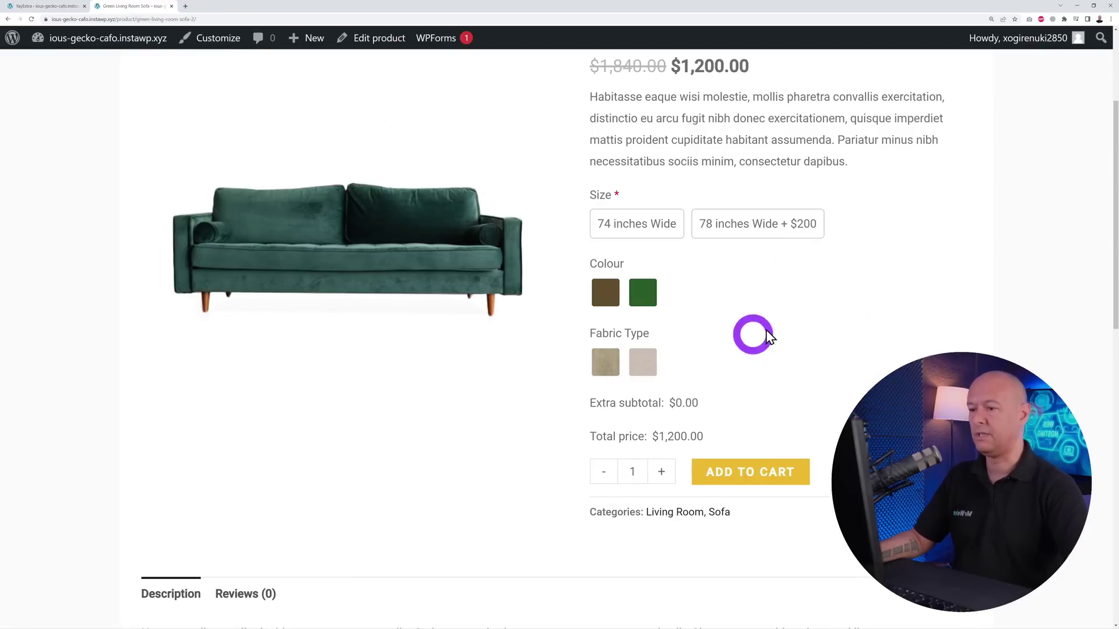
left_click(602, 292)
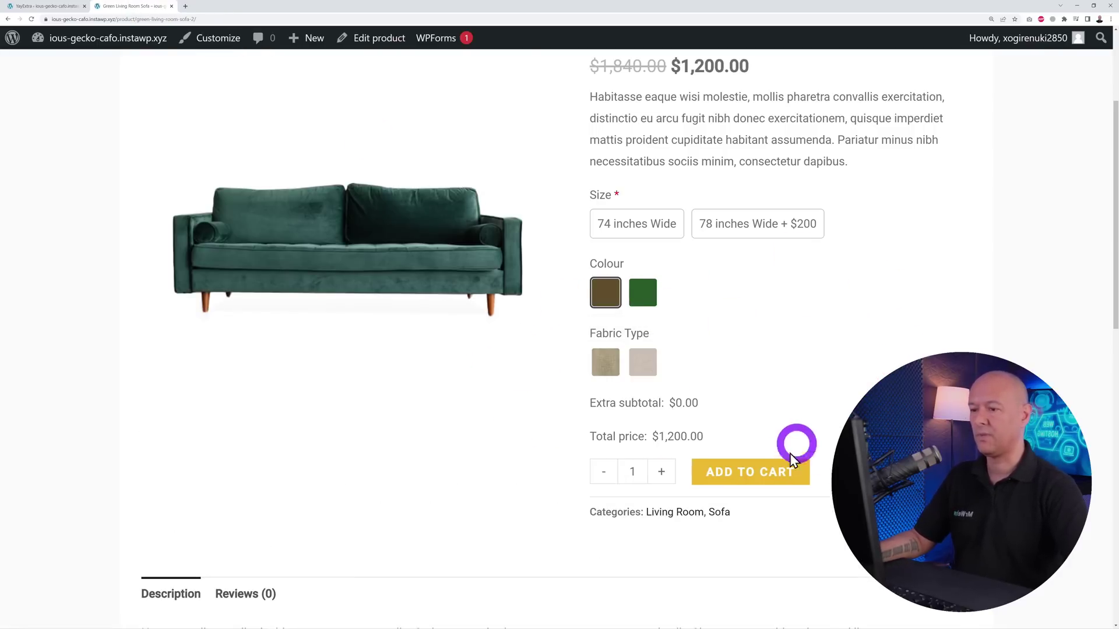
left_click(627, 376)
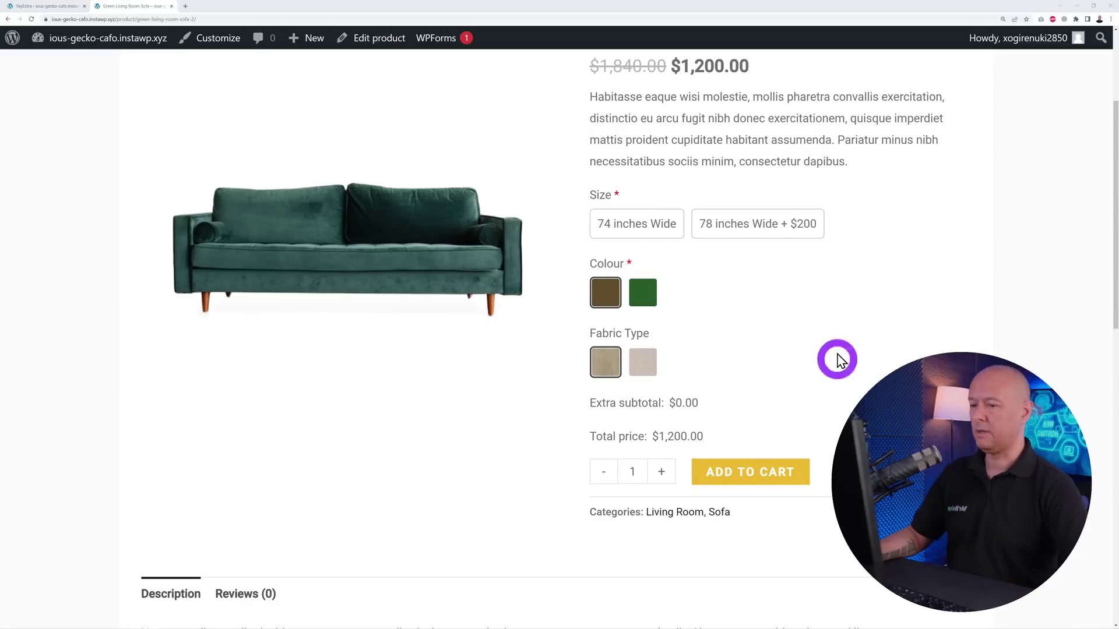
Set the Fabric Type swatches to Rectangular shape and Vertical direction, save, and check them on the reloaded sofa product page
left_click(50, 5)
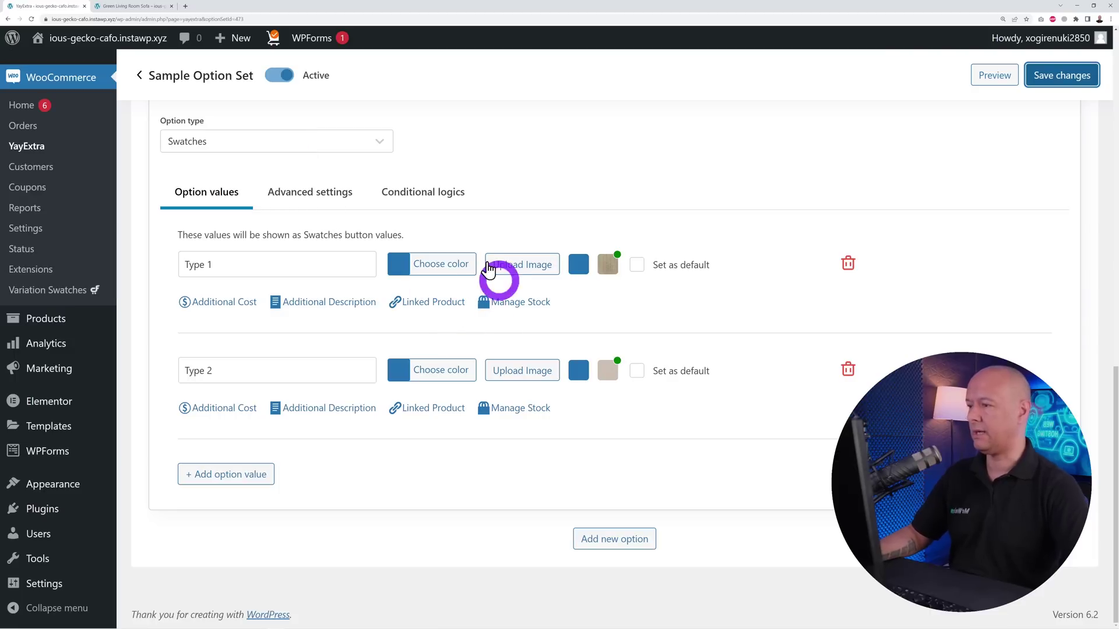
left_click(313, 204)
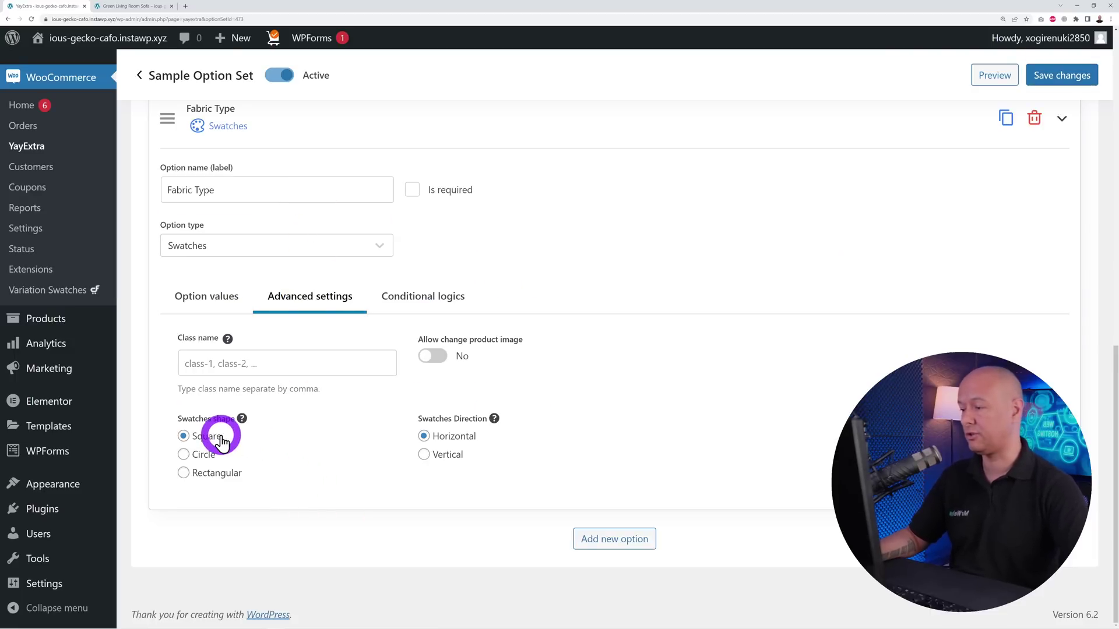
left_click(184, 473)
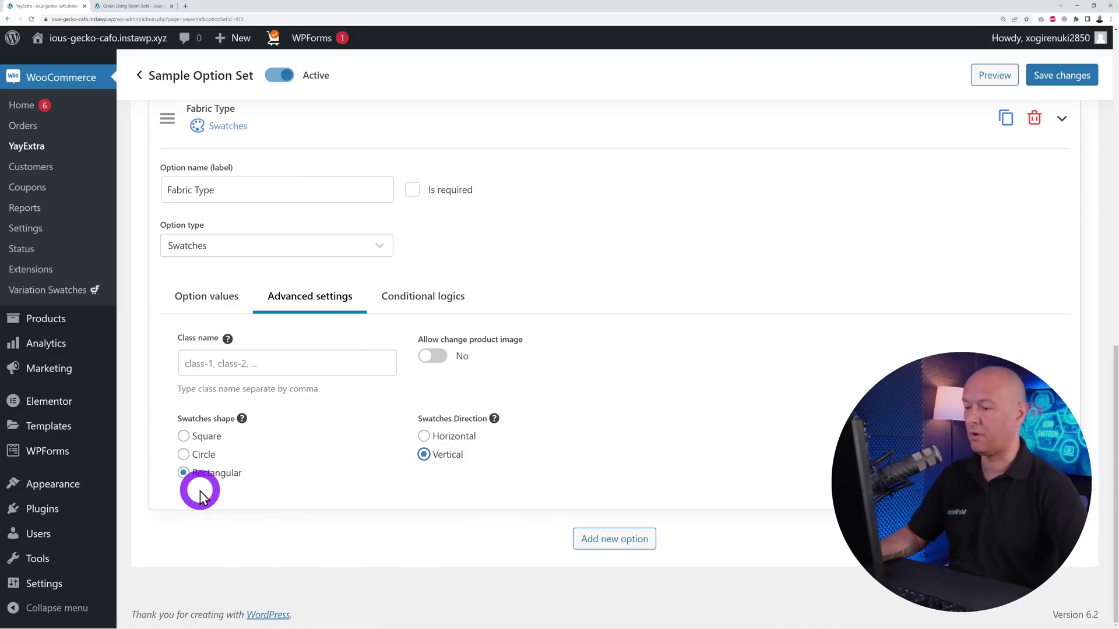
left_click(1055, 77)
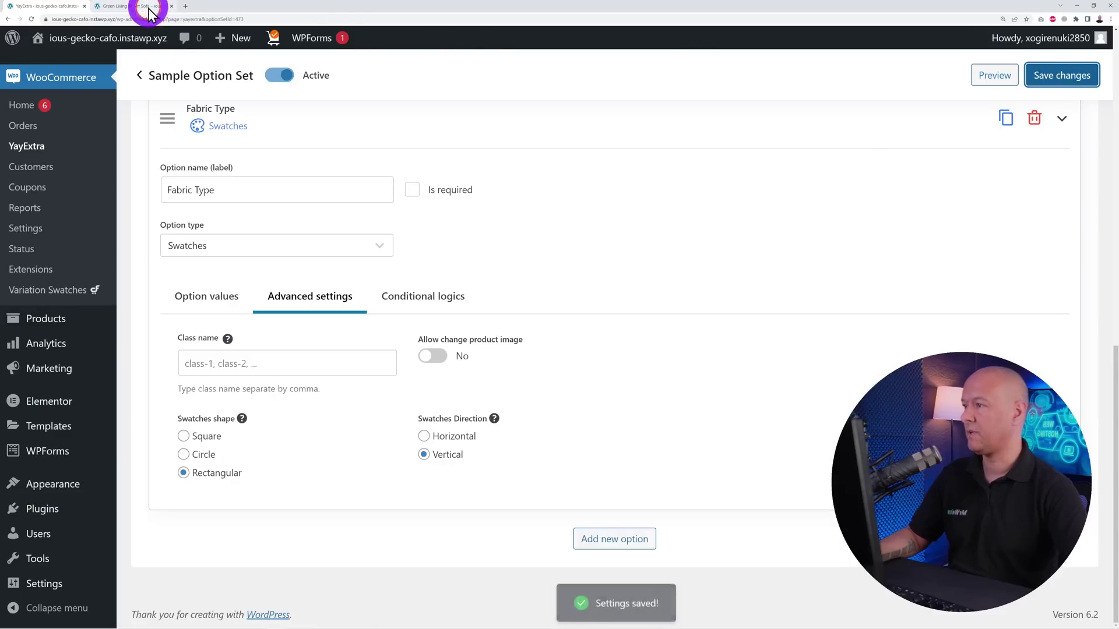
left_click(140, 7)
left_click(32, 18)
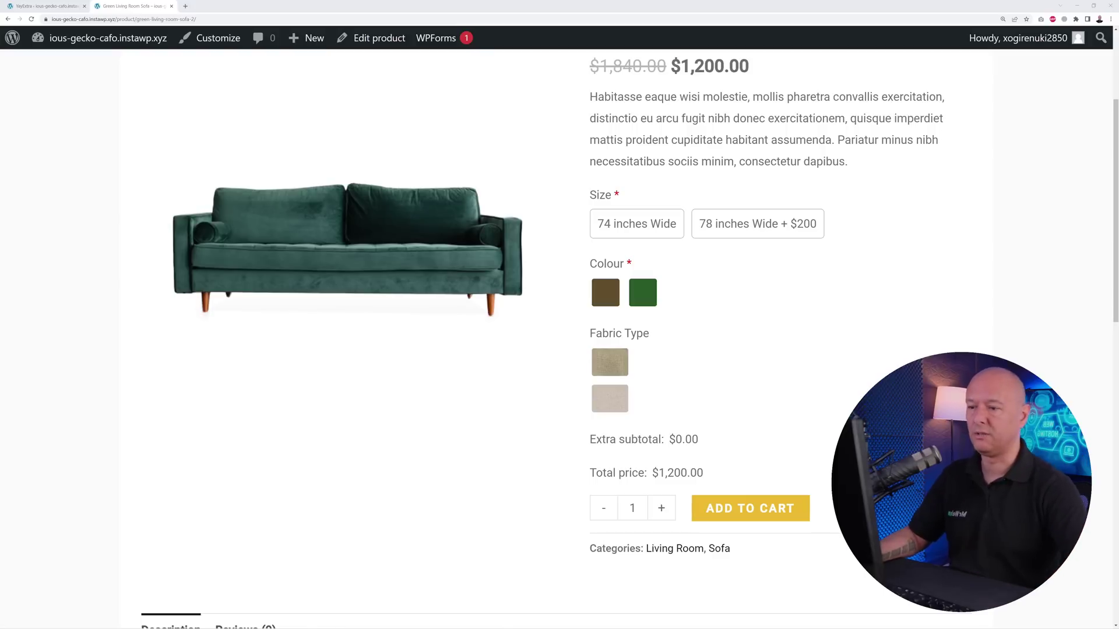
Add a new option named "Custom Legs" to the option set and set its type to Checkbox
left_click(69, 7)
left_click(645, 523)
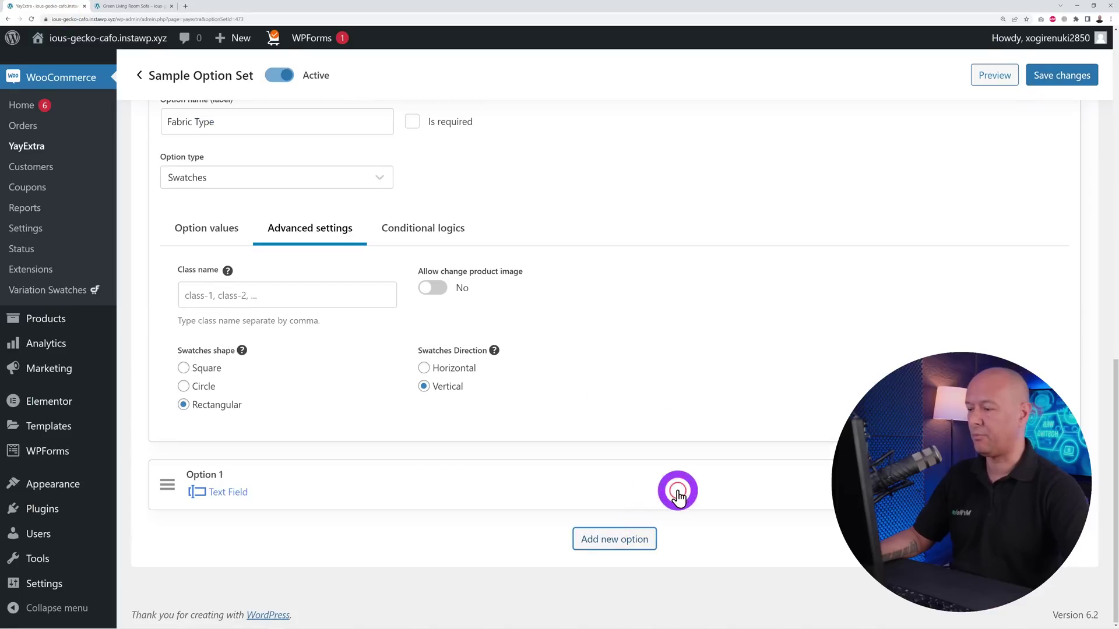
left_click(393, 491)
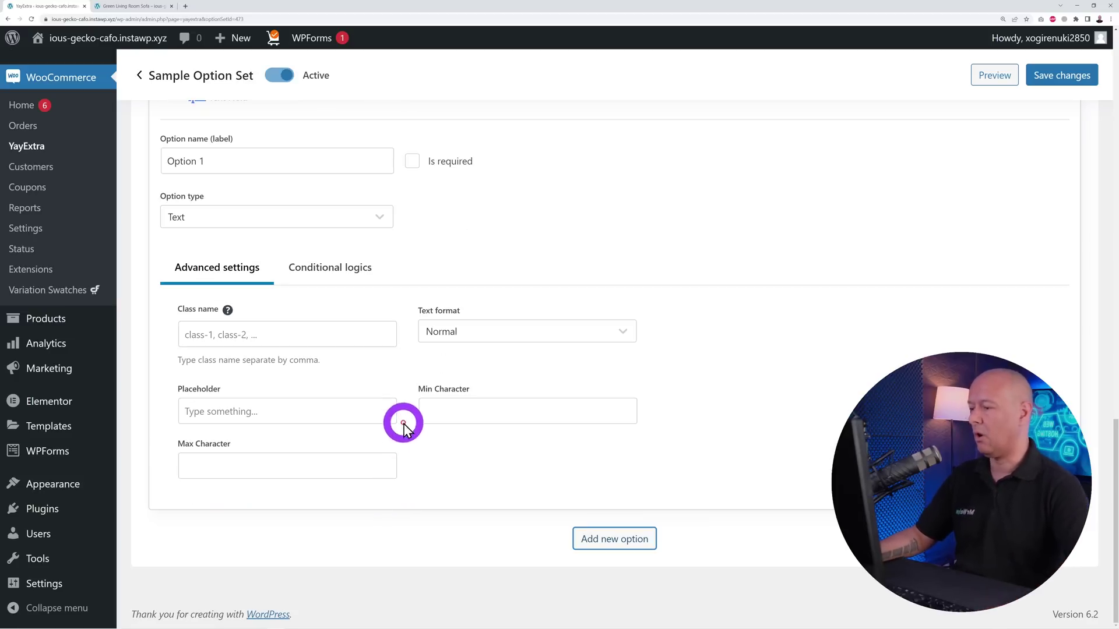
left_click_drag(281, 159, 138, 174)
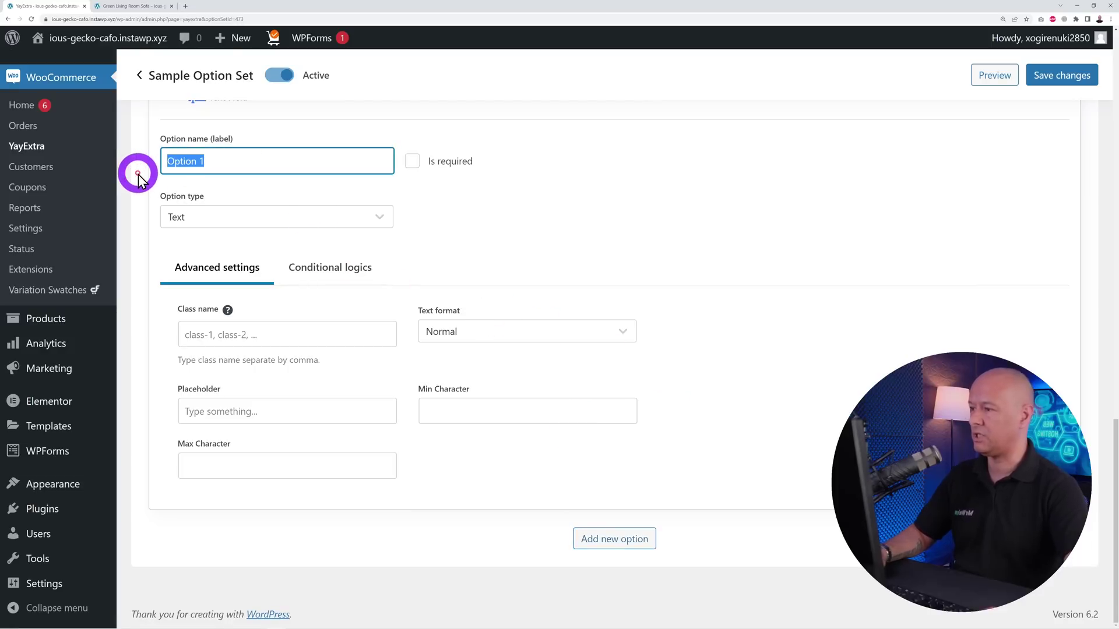
type("Custom L")
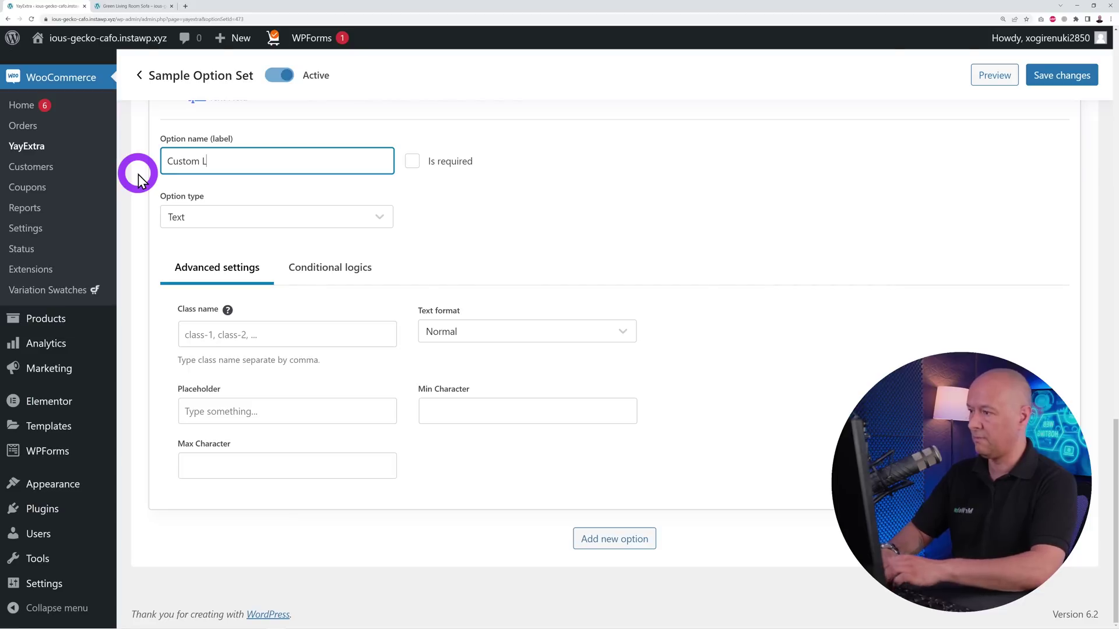
type("egs")
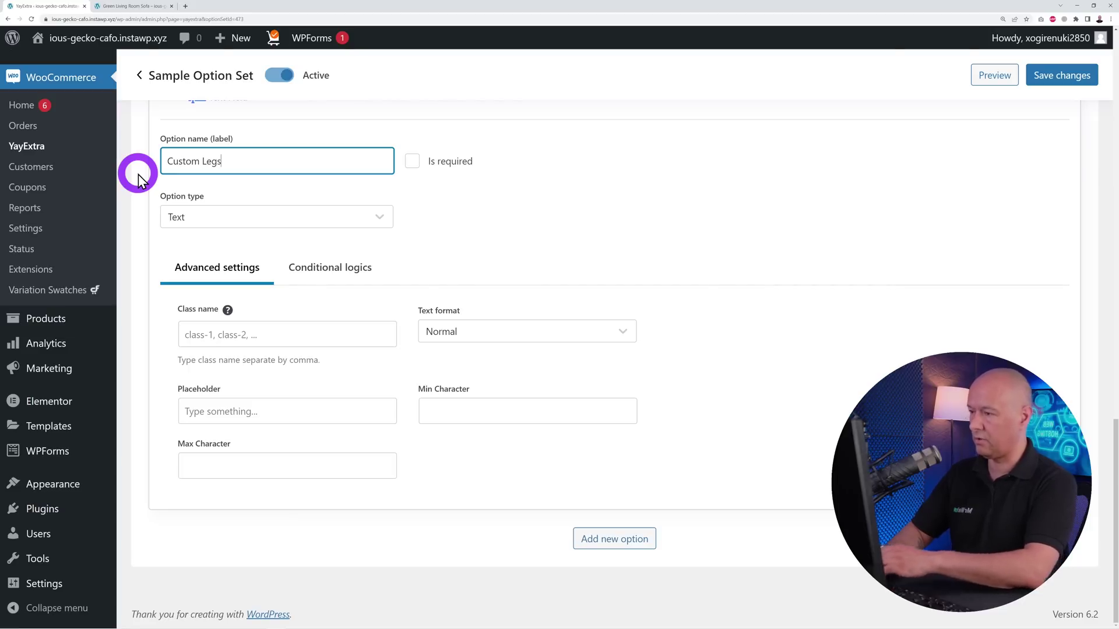
left_click(356, 218)
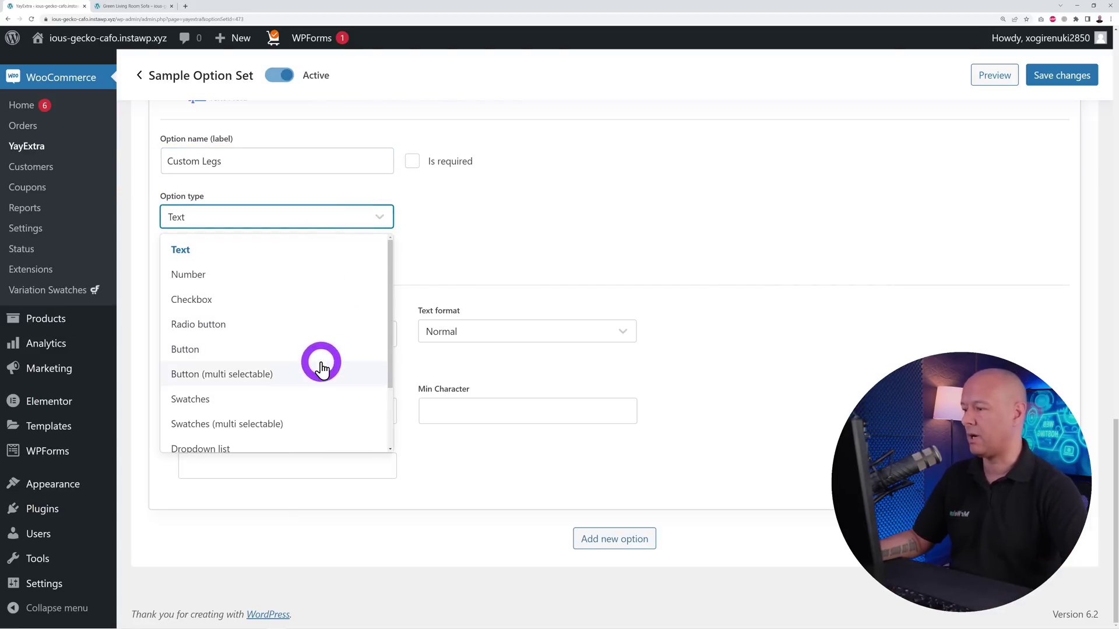
left_click(250, 302)
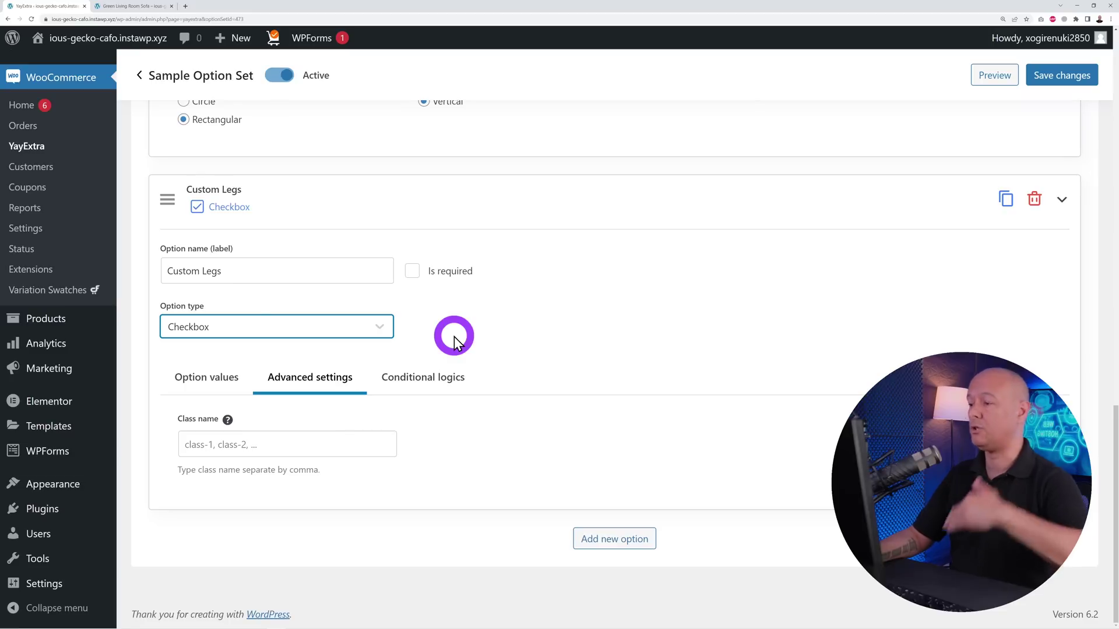
Add the option value "Yes Please!" to the Custom Legs checkbox option and save the option set
left_click(234, 383)
left_click(258, 477)
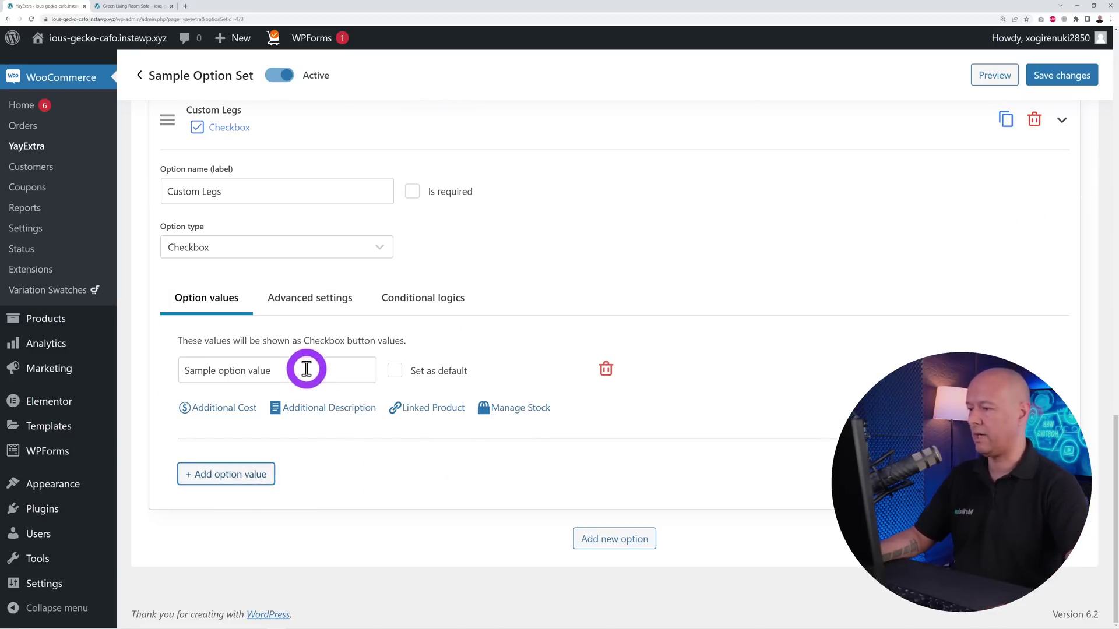
left_click_drag(305, 371, 152, 367)
type("Yes")
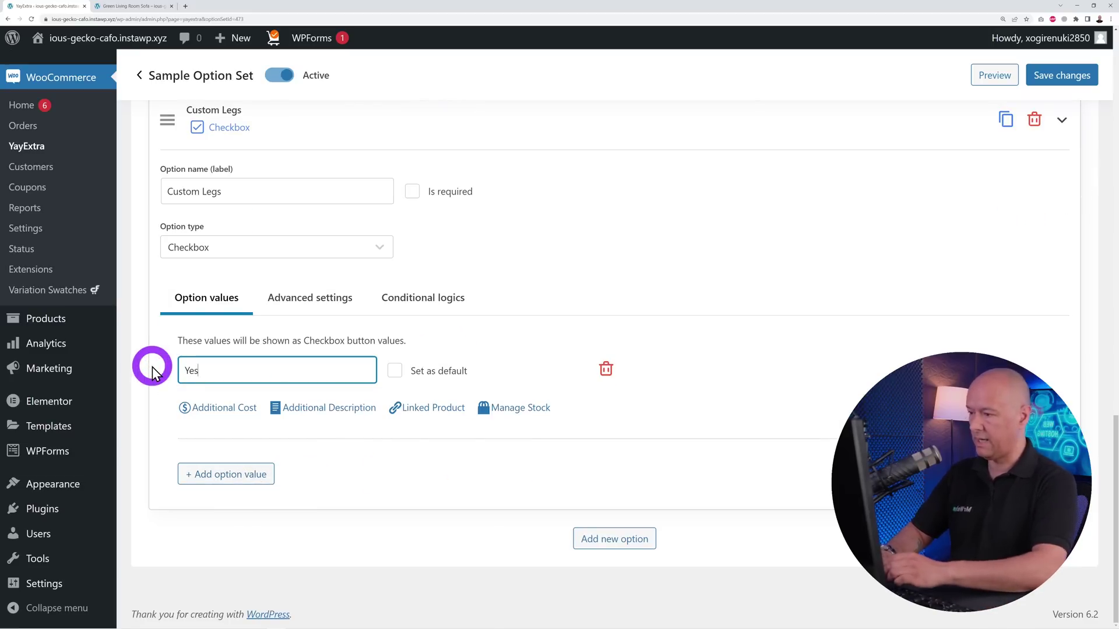
type(" Please")
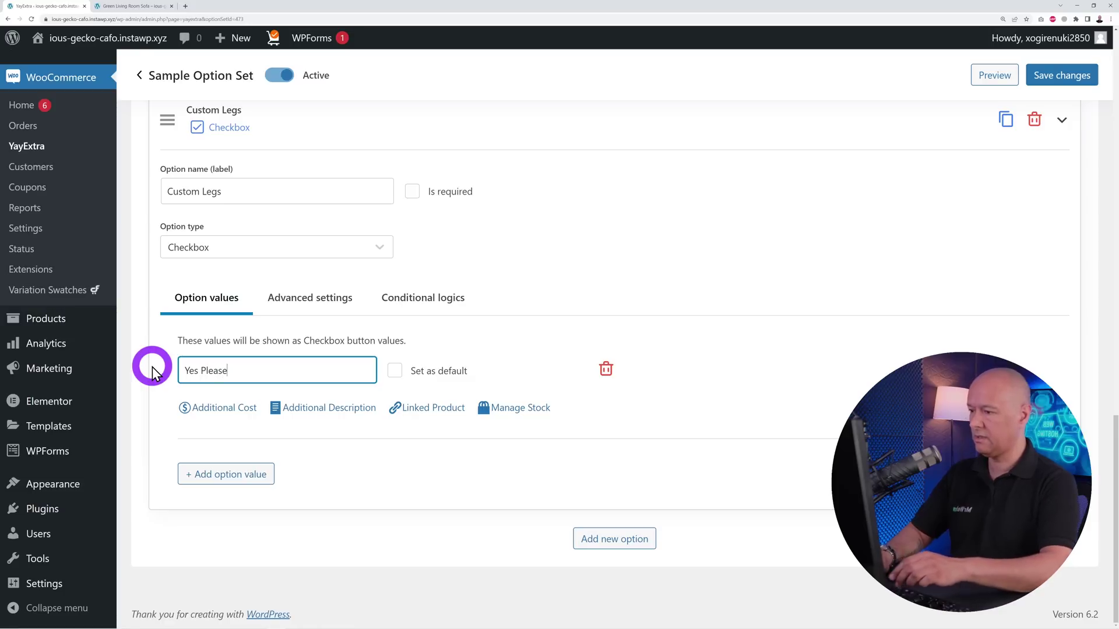
type("!")
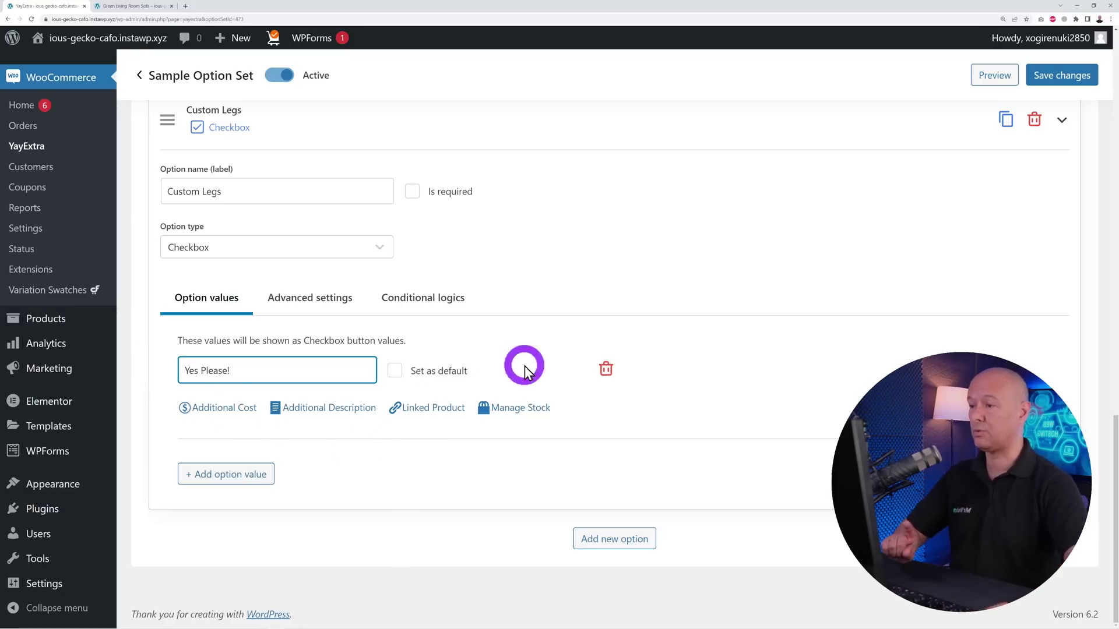
left_click(1062, 75)
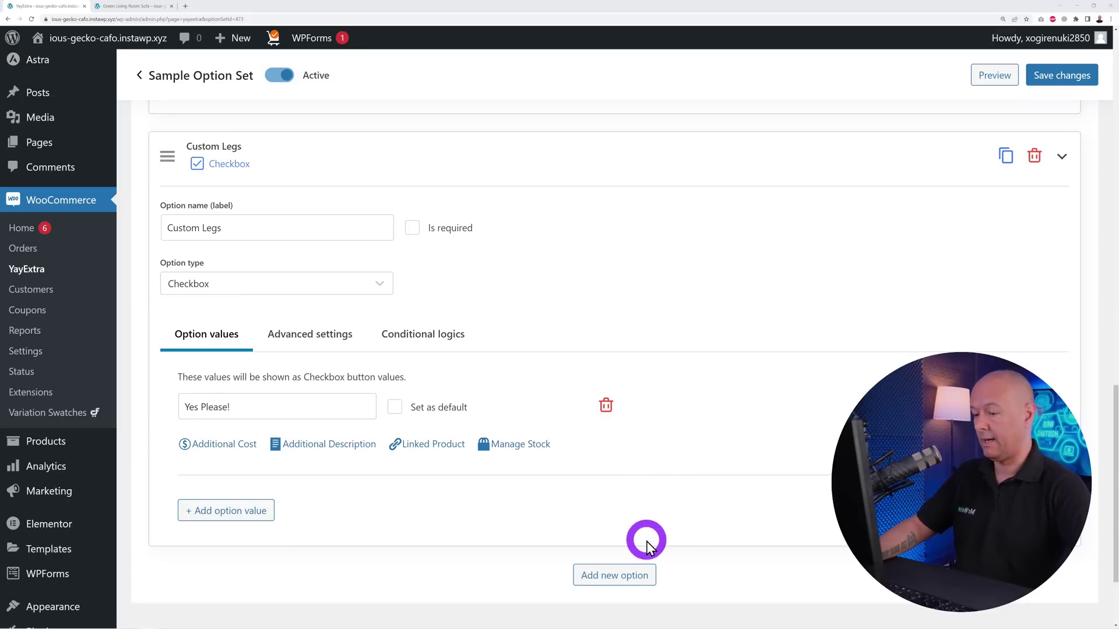
Add another new option named "Leg Types" to the option set and set its type to Swatches
left_click(640, 579)
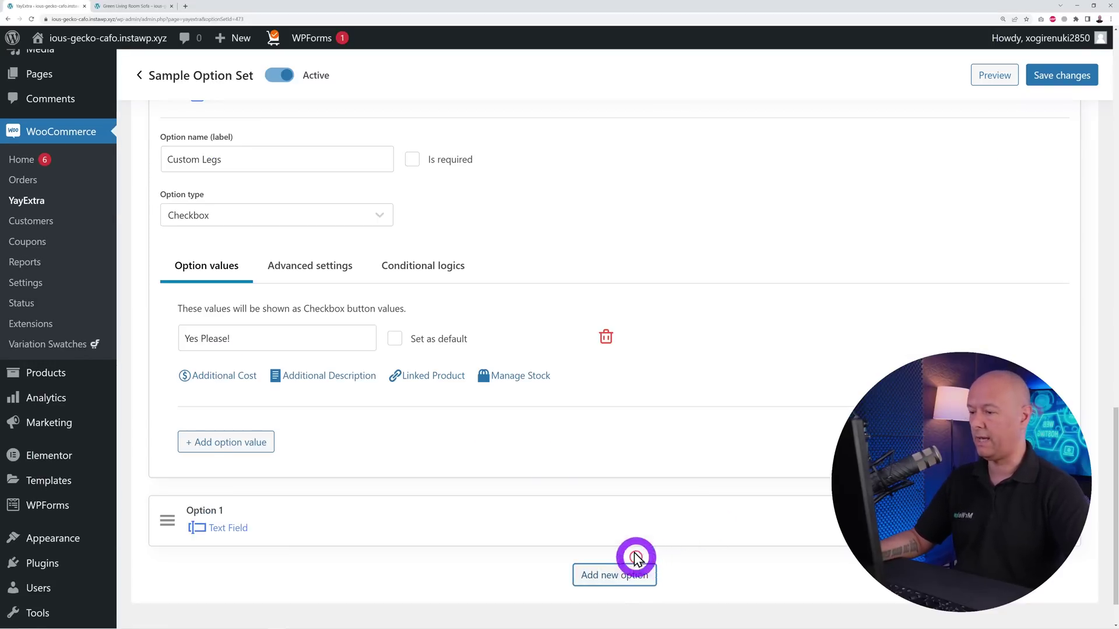
left_click(409, 515)
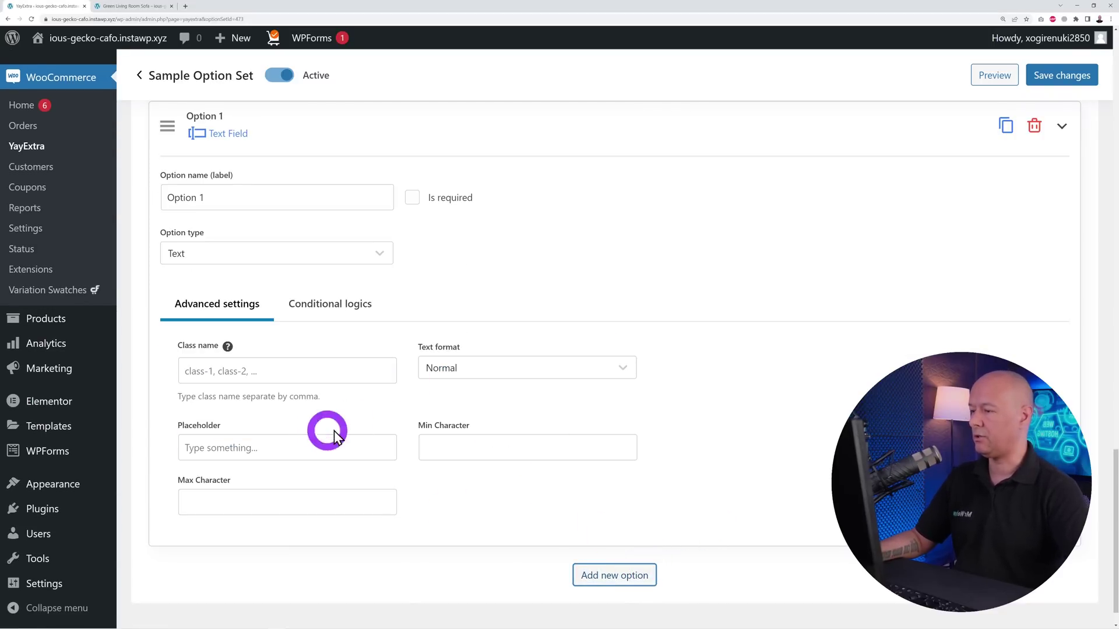
left_click_drag(320, 196, 162, 199)
type("Leg Types")
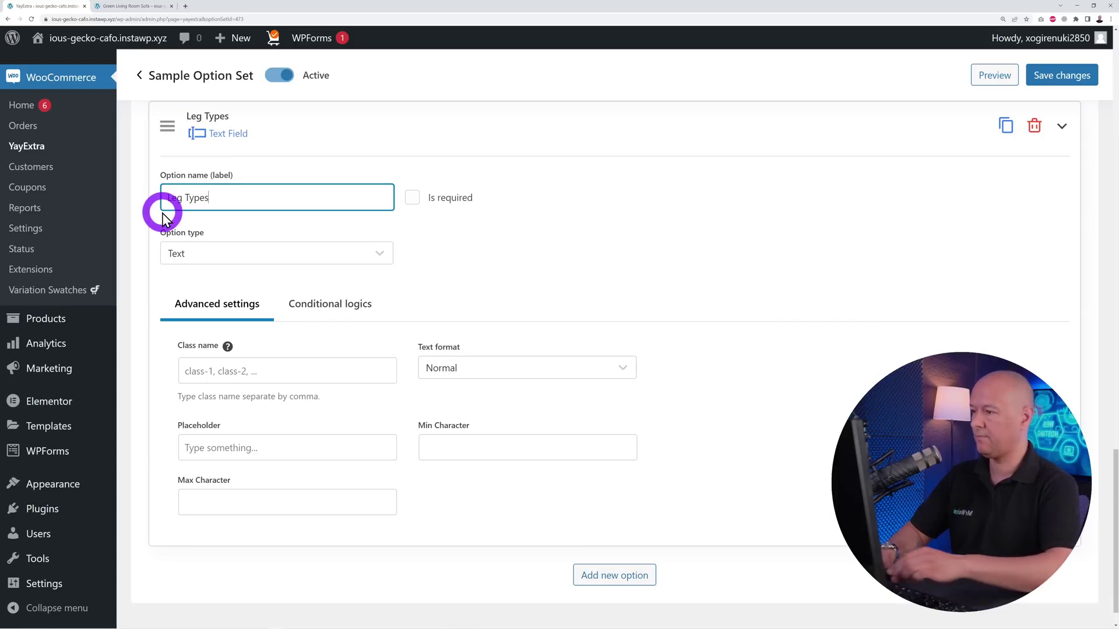
left_click(259, 256)
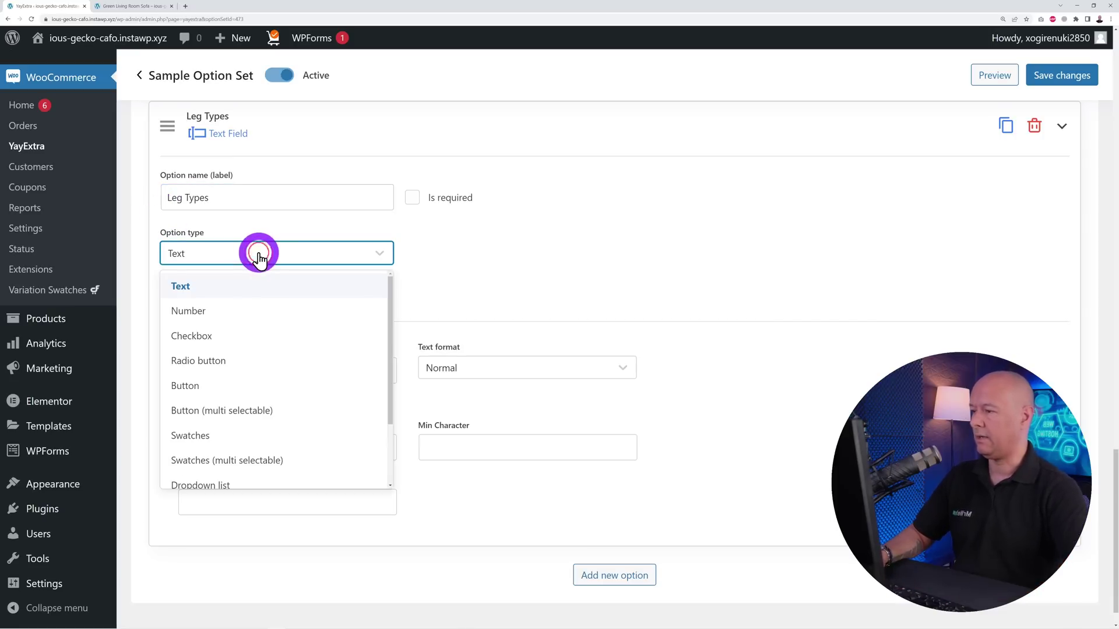
left_click(242, 441)
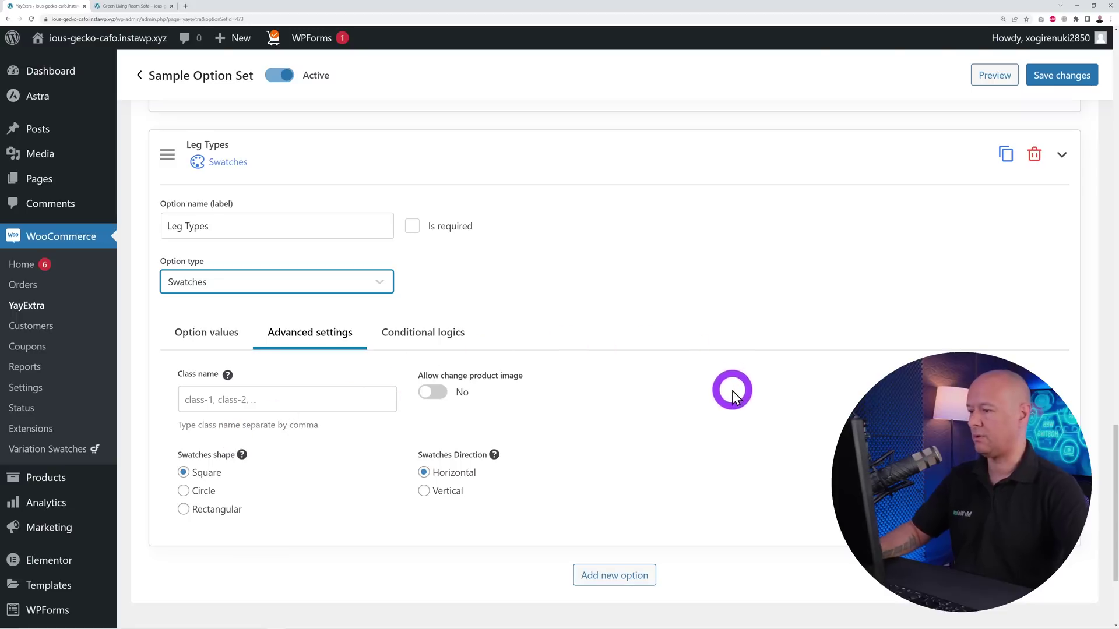
Add three option values to Leg Types, named "Leg 1", "Leg 2" and "Leg 3"
left_click(156, 338)
scroll(564, 395, "down", 2)
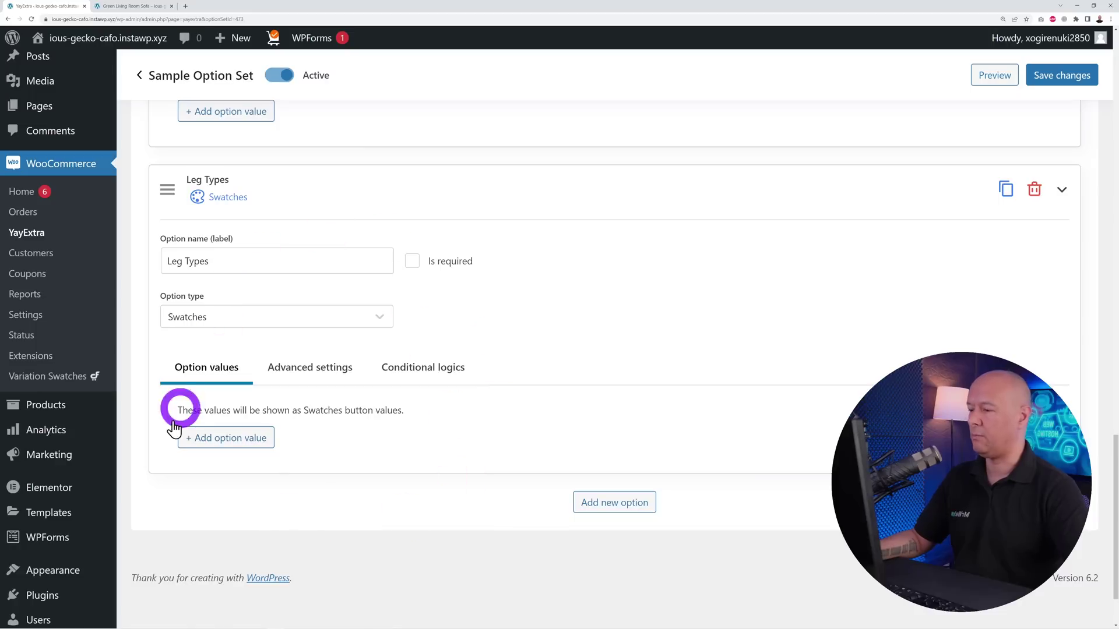
left_click(225, 439)
left_click_drag(271, 370, 167, 379)
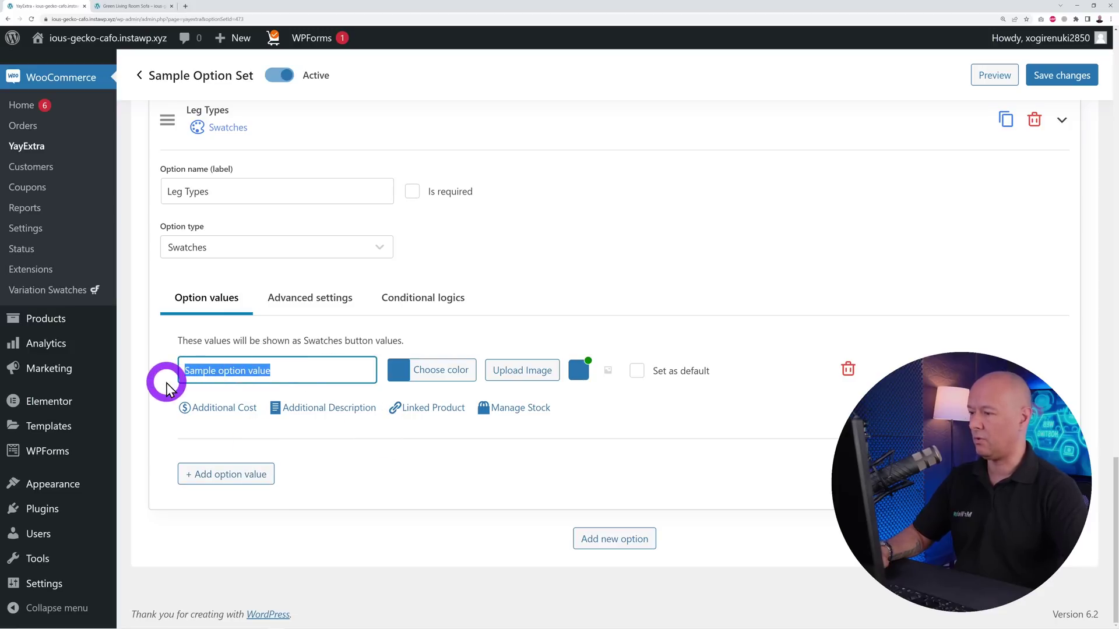
type("Leg 1")
left_click(242, 483)
left_click_drag(271, 371, 148, 375)
type("Leg 2")
left_click(257, 472)
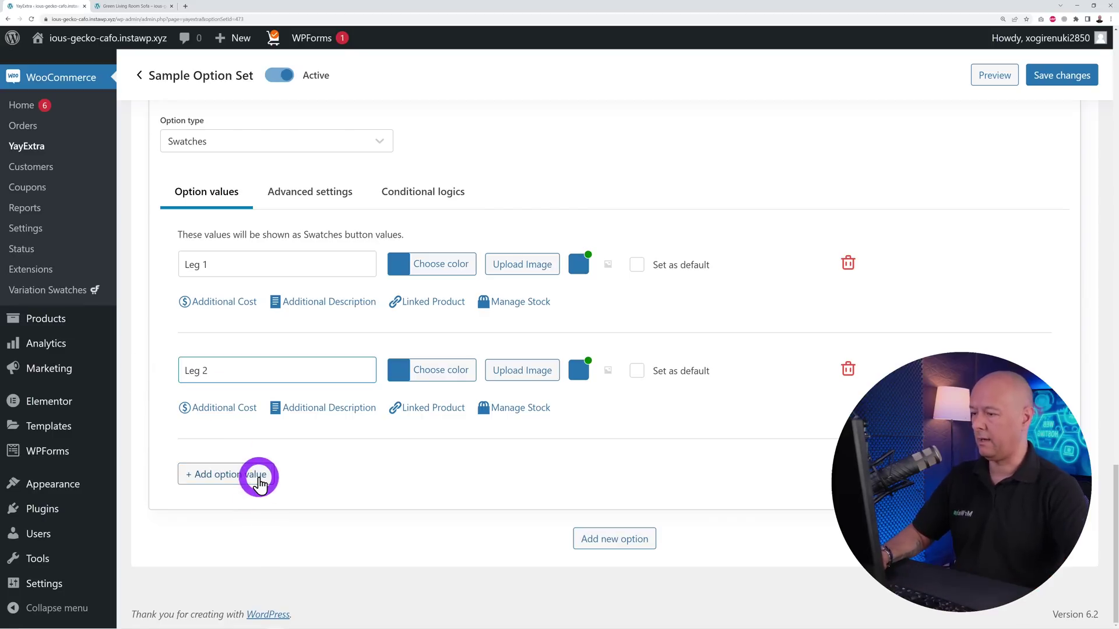
left_click_drag(271, 371, 162, 379)
type("Le")
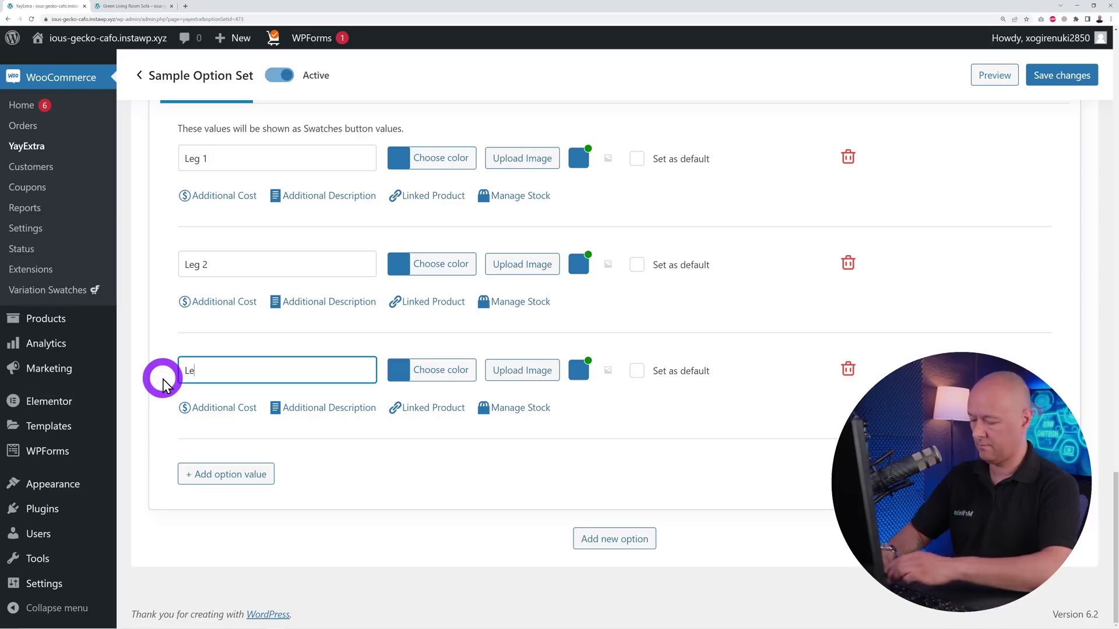
type("g 3")
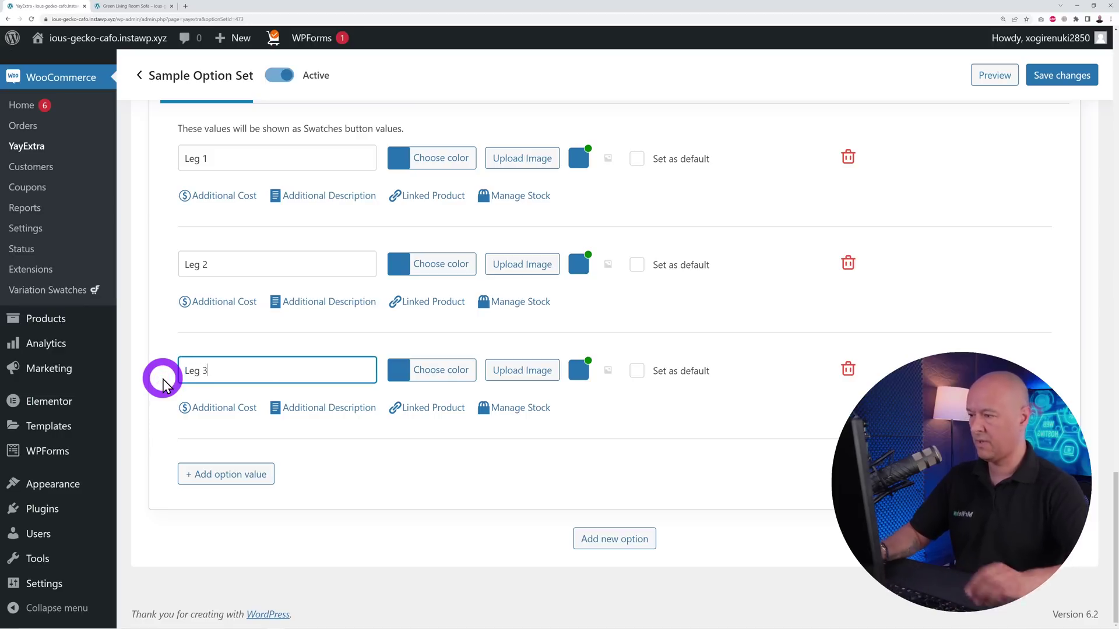
Upload the leg images tapered, 239113 and 210229 from the Downloads folder and assign tapered.webp to Leg 1
left_click(531, 156)
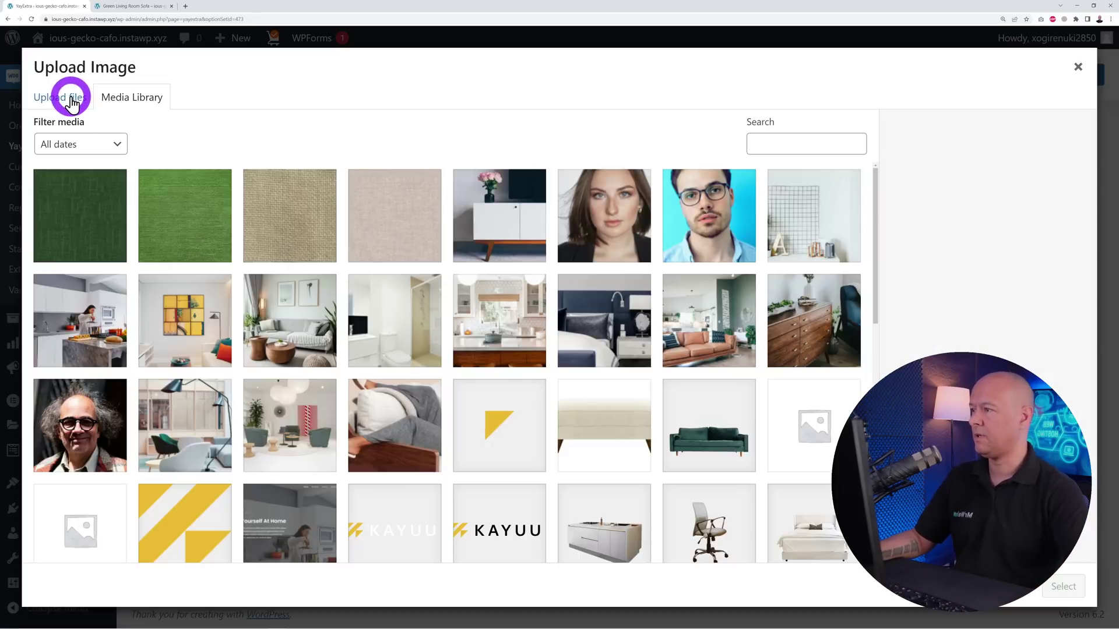
left_click(61, 95)
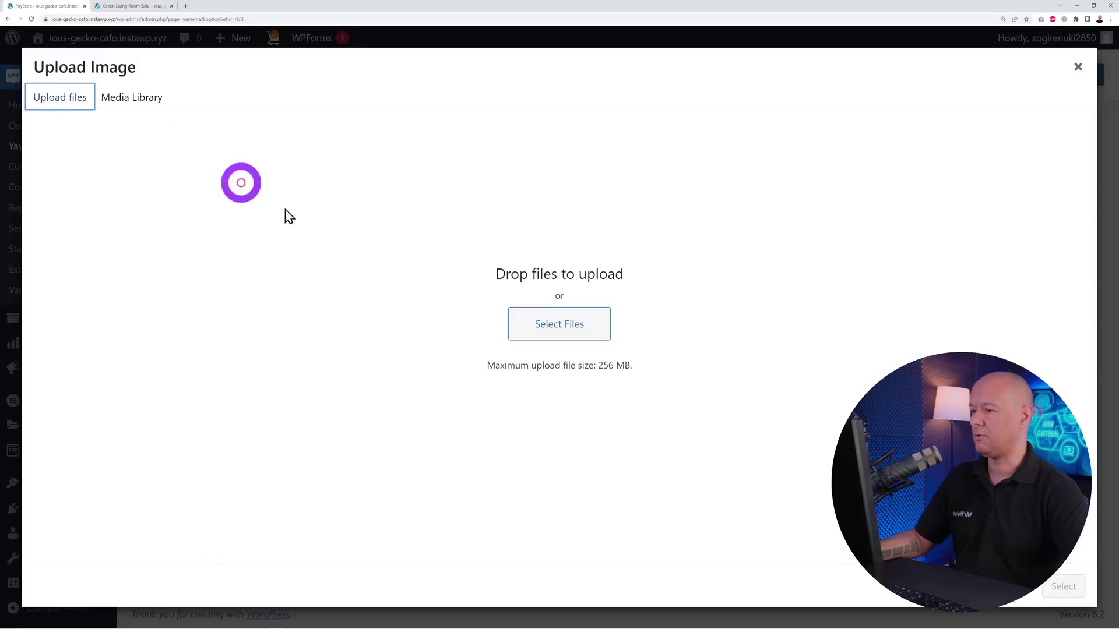
left_click(559, 320)
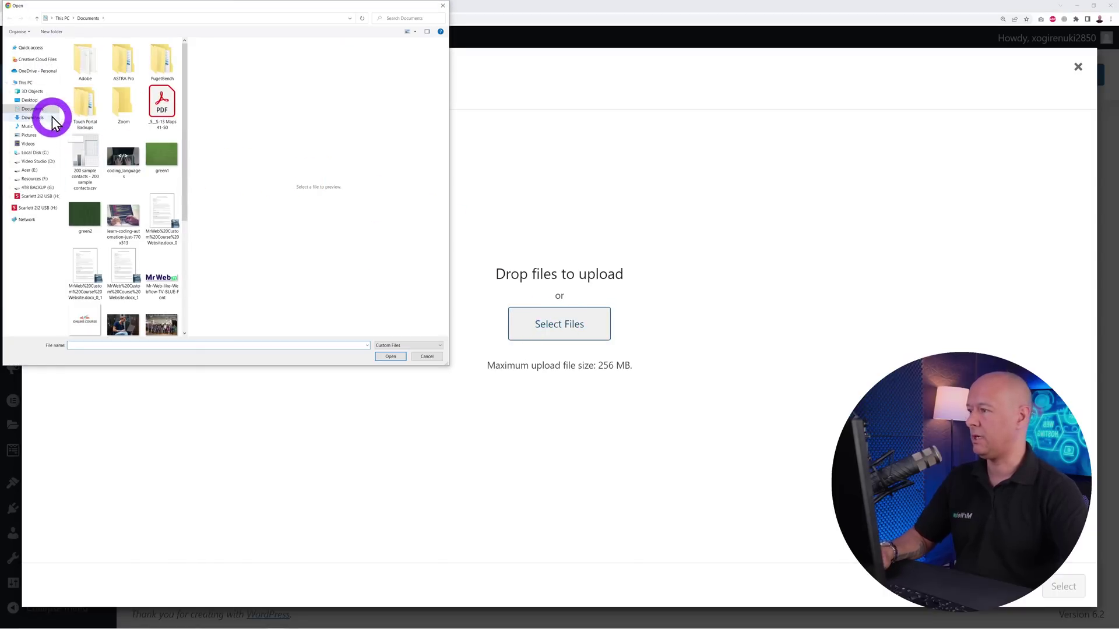
left_click(33, 117)
left_click(113, 166)
left_click(113, 188, "ctrl")
left_click(112, 212, "ctrl")
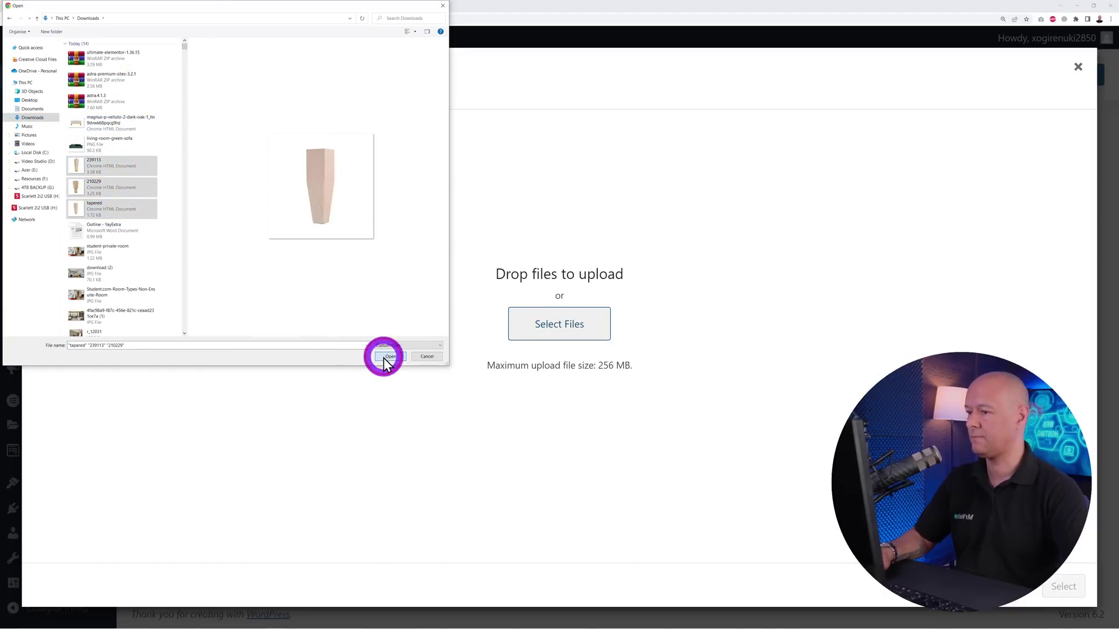
left_click(385, 356)
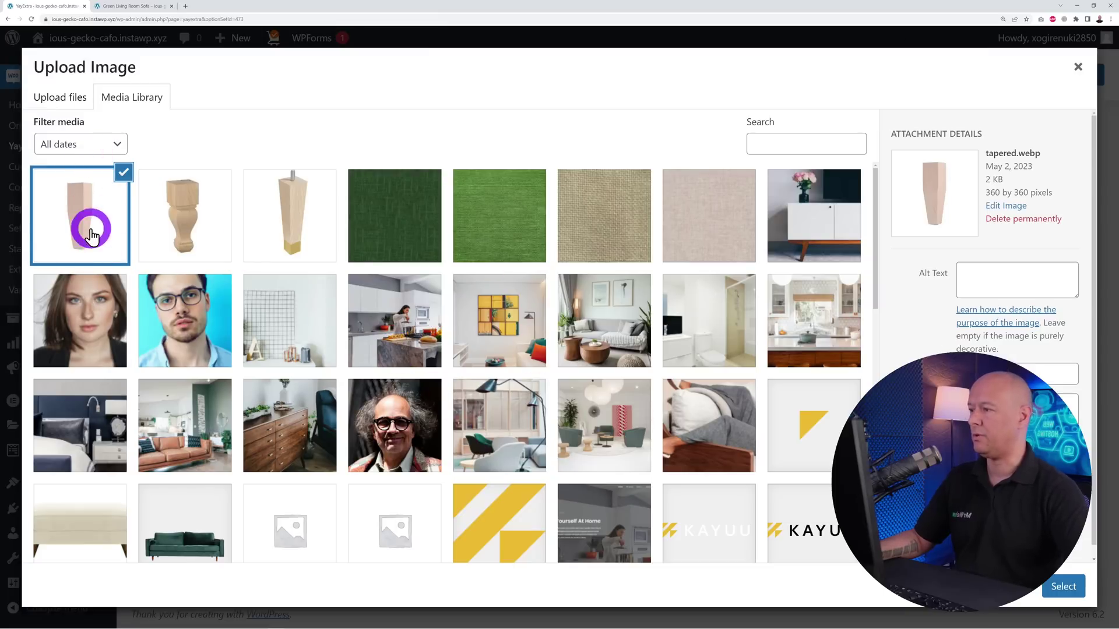
left_click(1044, 587)
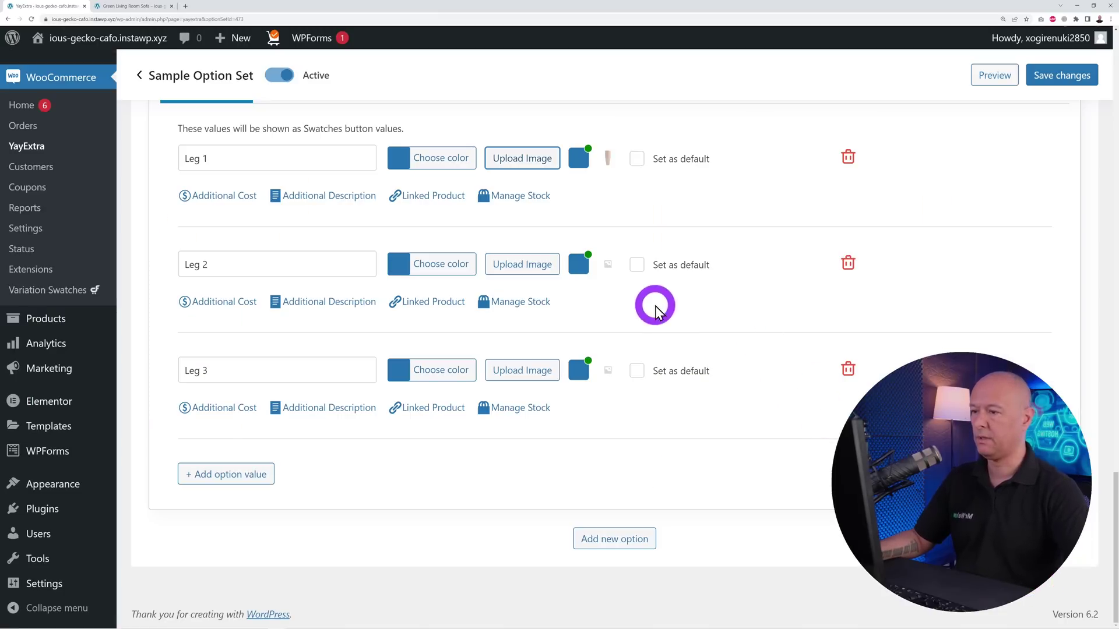
Assign the library image 239113.webp to Leg 2 and 210229.webp to Leg 3
left_click(530, 266)
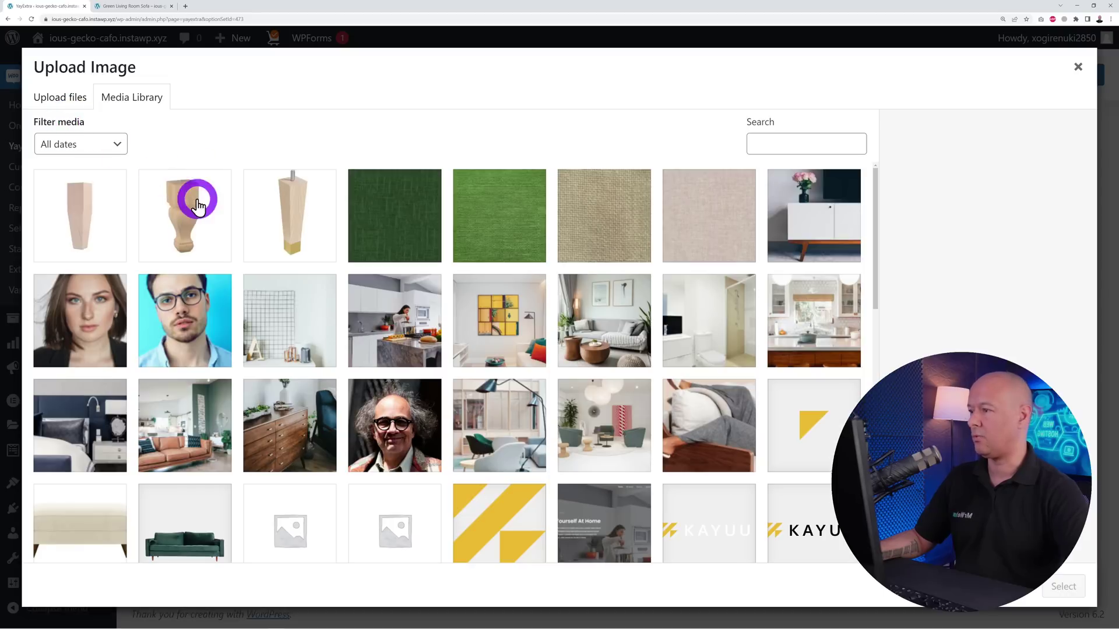
left_click(326, 257)
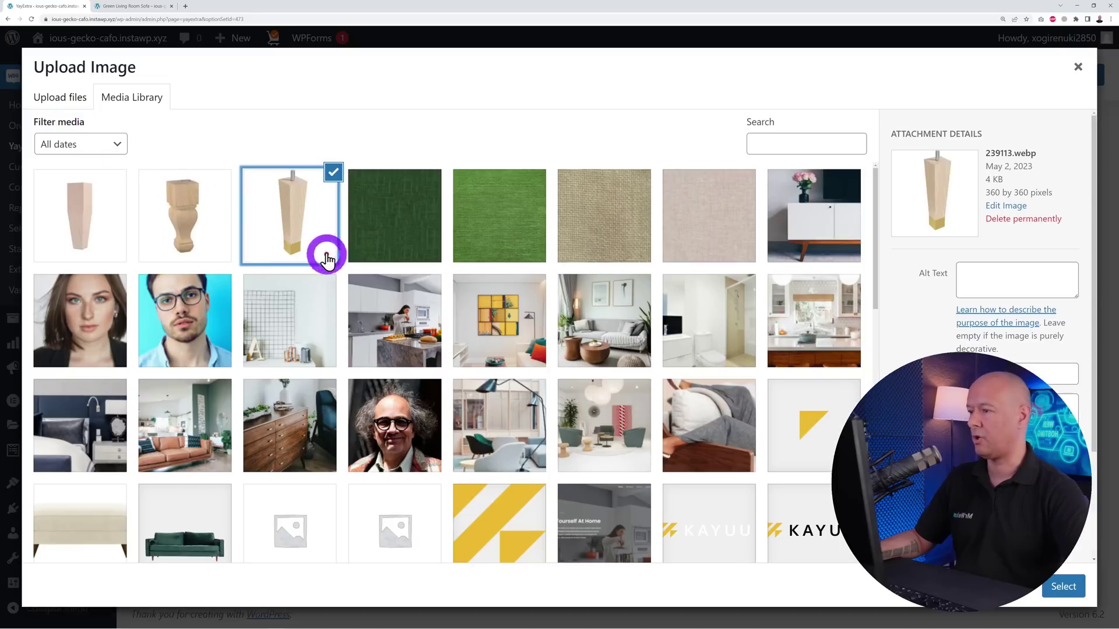
left_click(1059, 591)
left_click(516, 369)
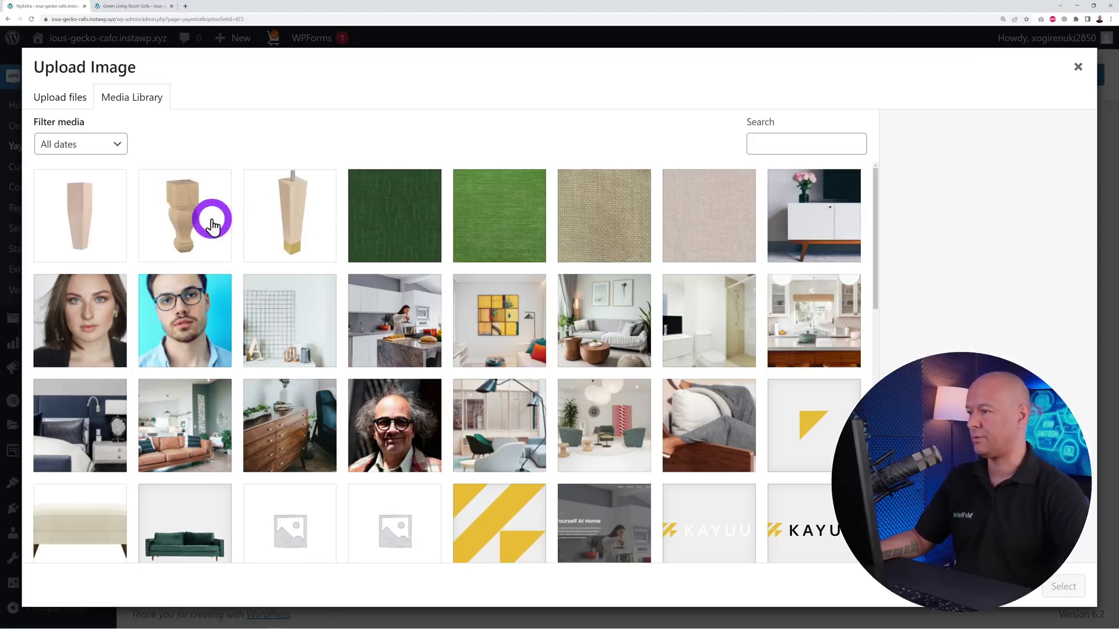
left_click(192, 222)
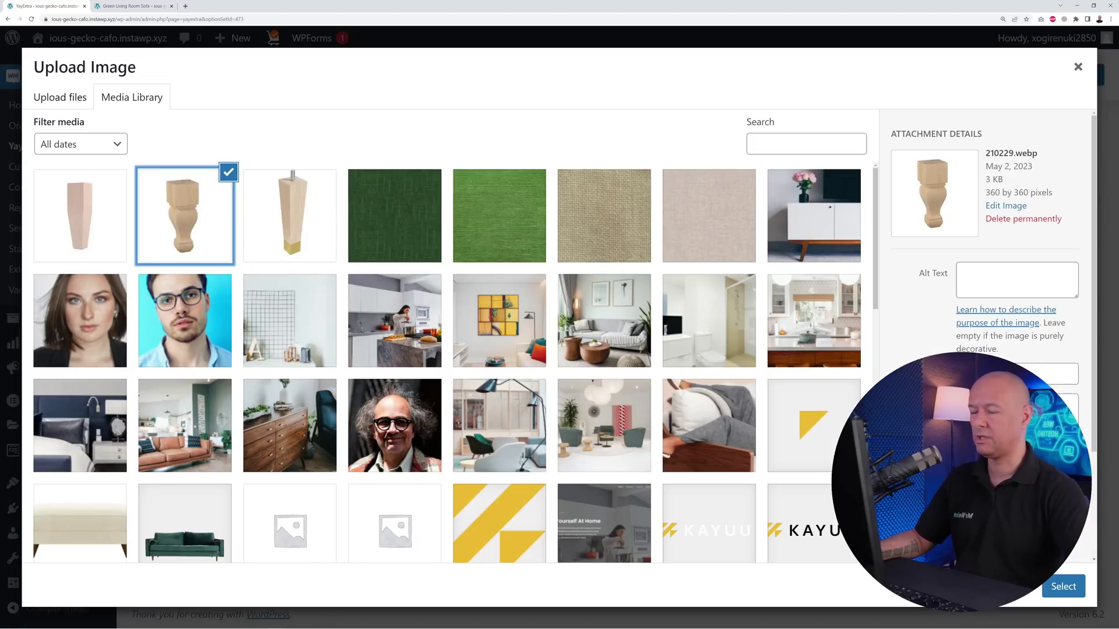
left_click(1078, 593)
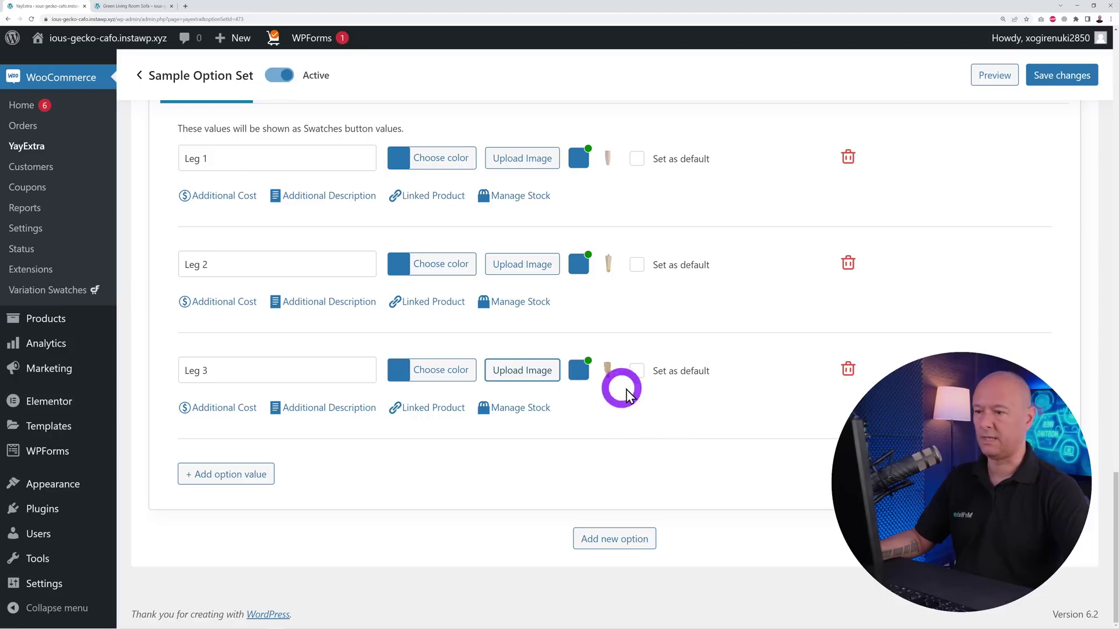
Add a logic condition that displays Leg Types when Custom Legs is one of "Yes Please!"
scroll(712, 444, "up", 3)
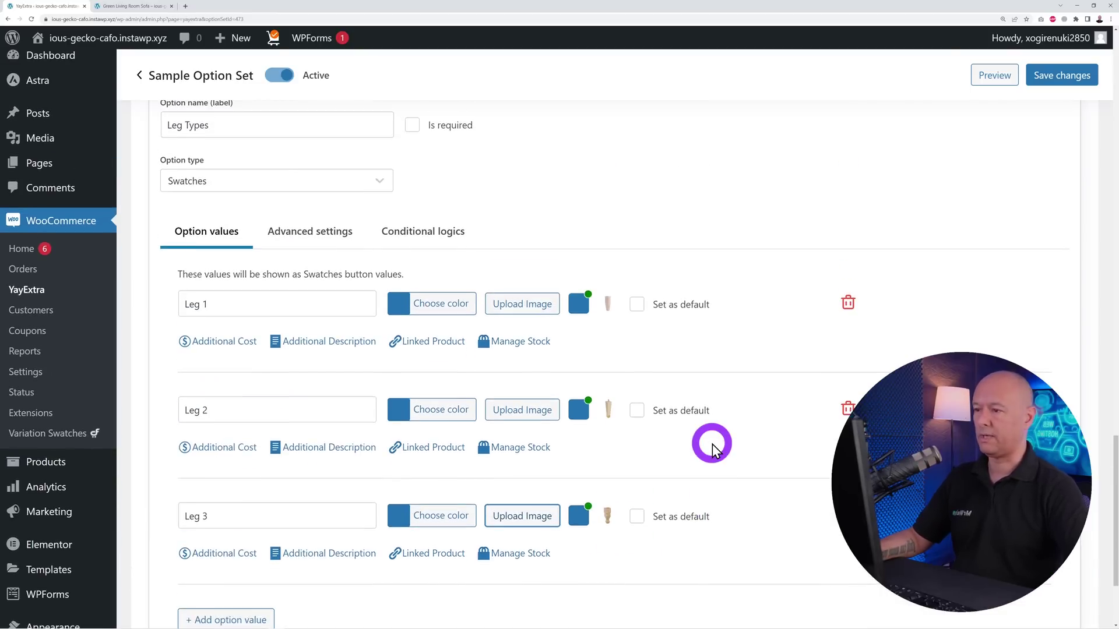
left_click(436, 242)
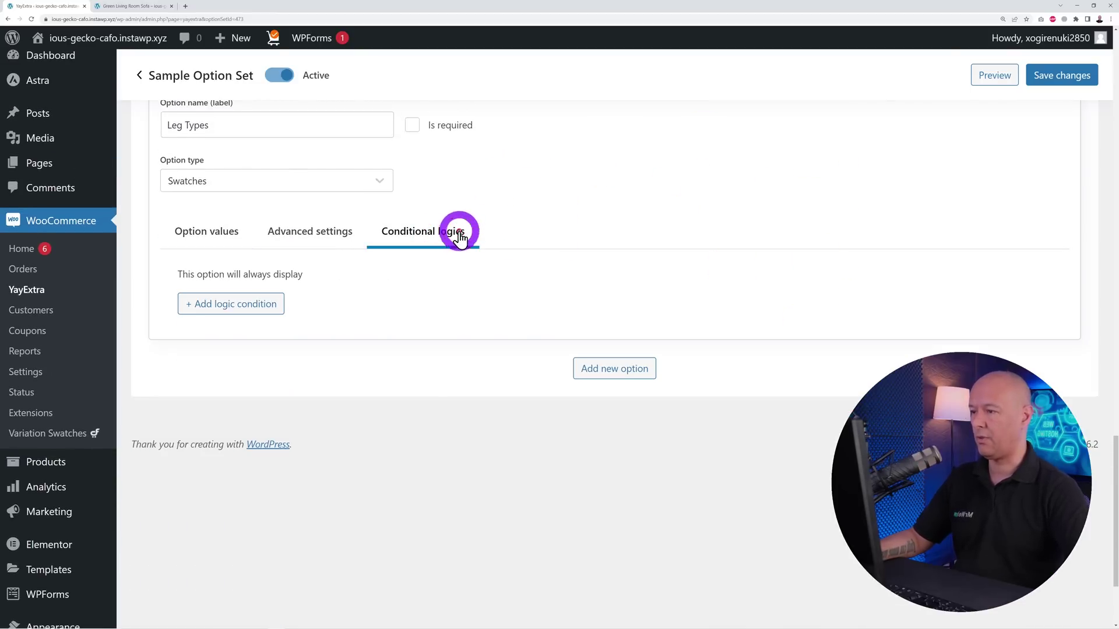
left_click(275, 315)
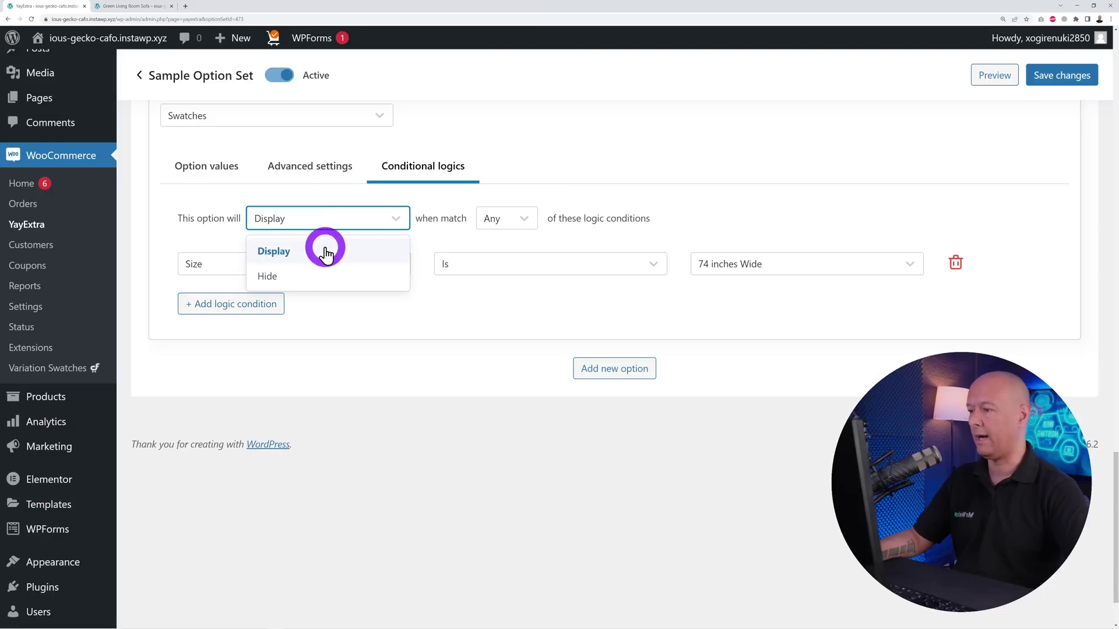
left_click(327, 258)
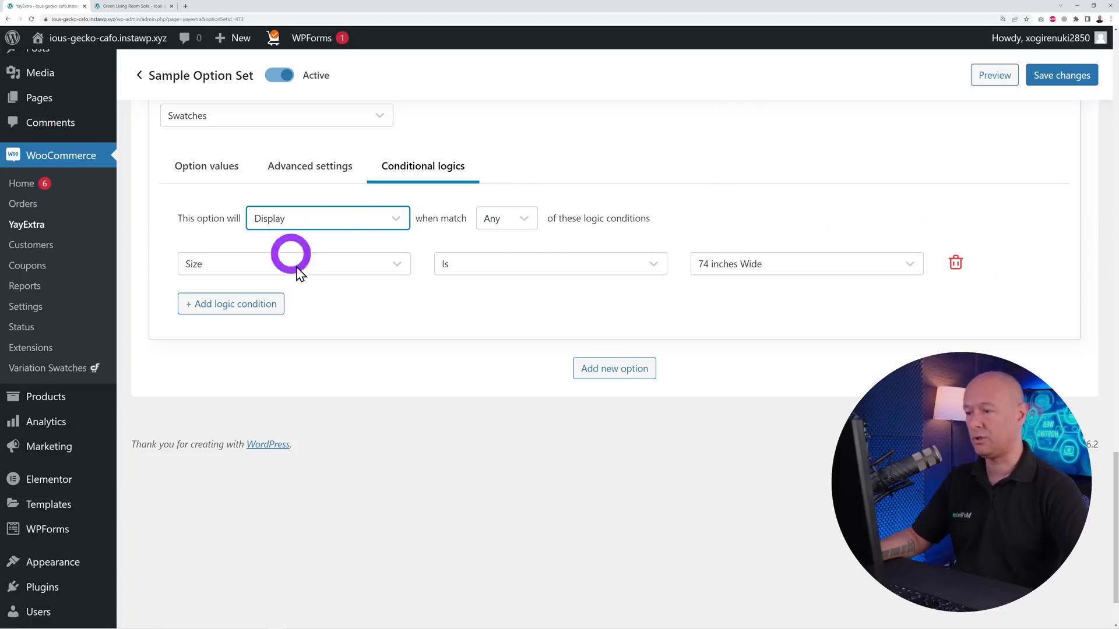
left_click(322, 271)
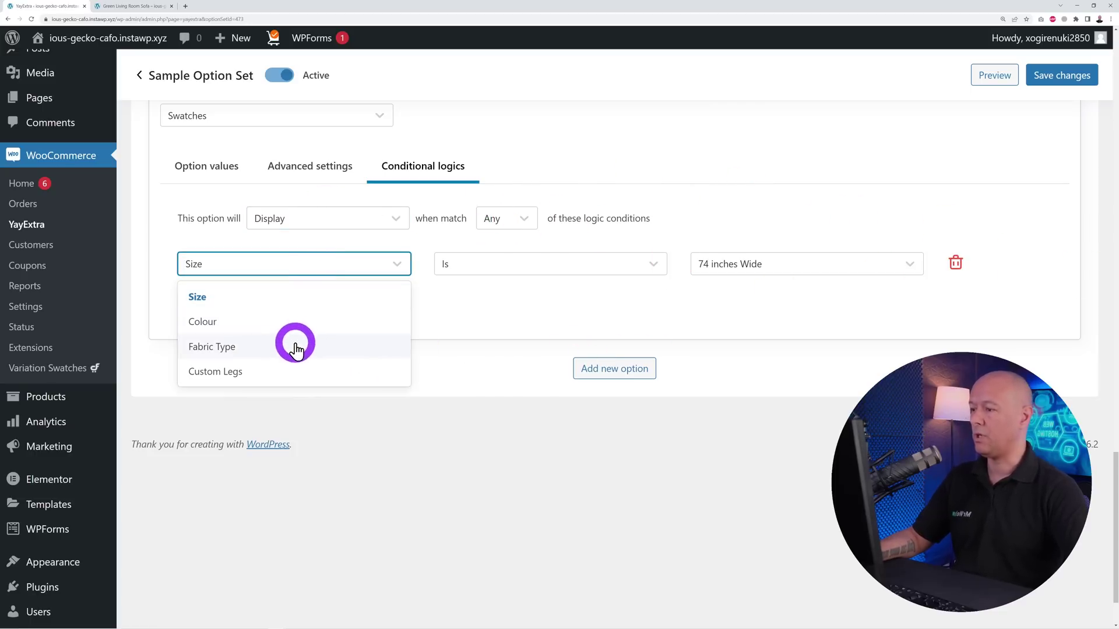
left_click(242, 375)
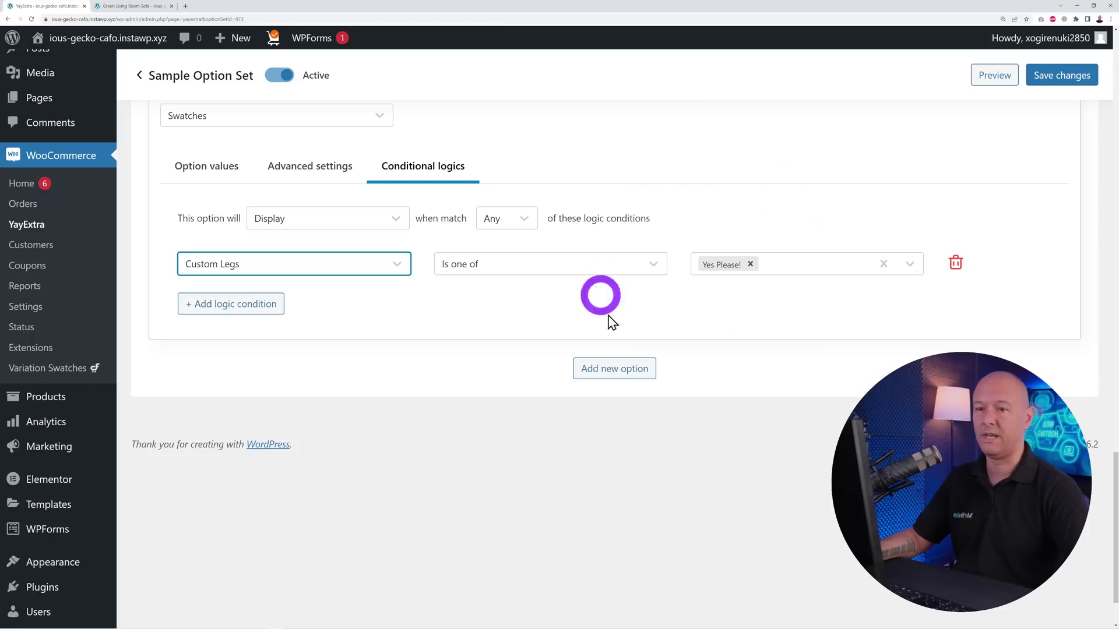
Save the option set and reload the Green Living Room Sofa product page to check the Custom Legs option
left_click(1066, 74)
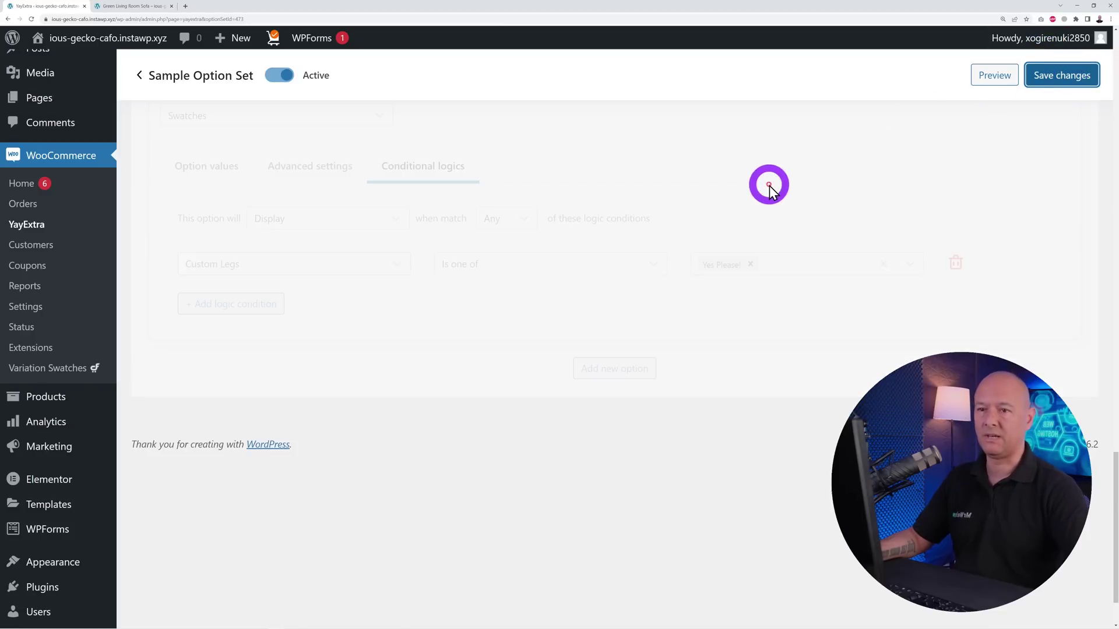
left_click(135, 6)
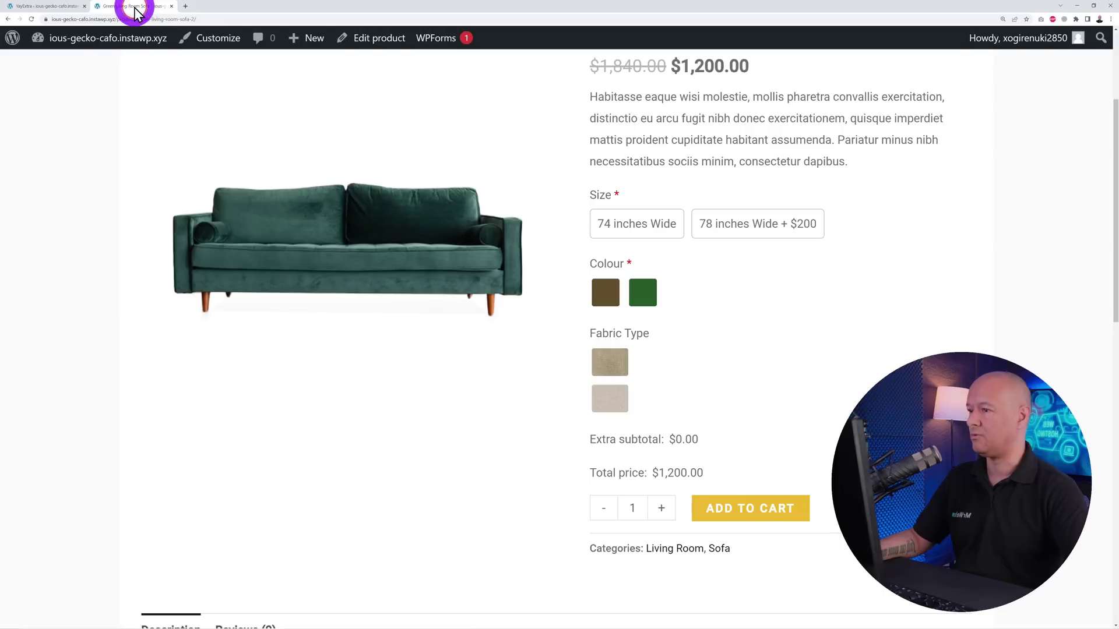
left_click(31, 20)
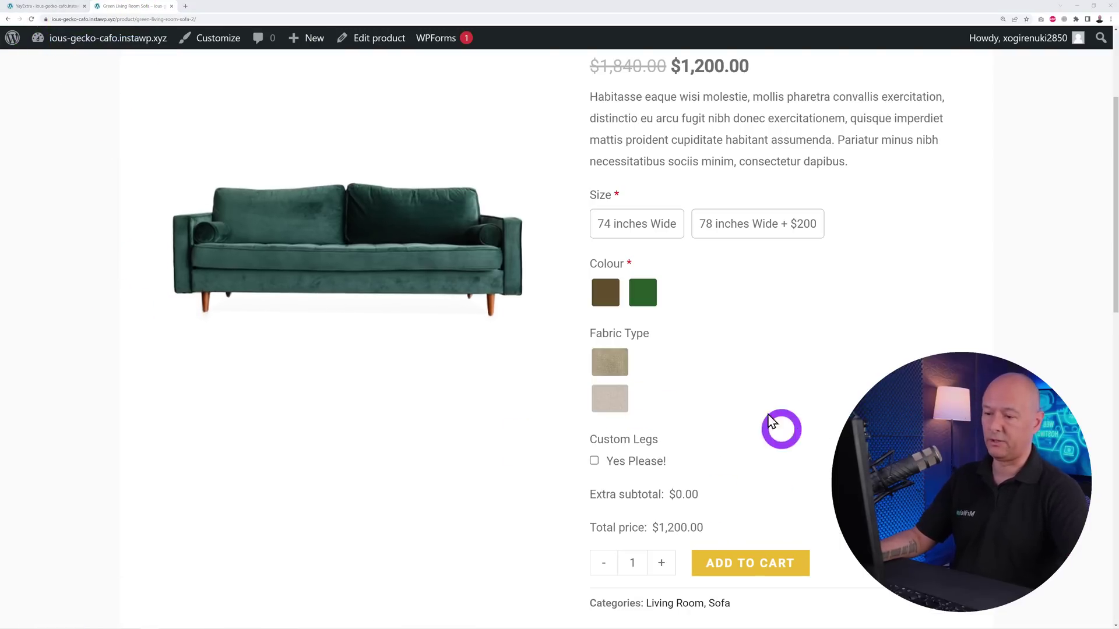
Test the conditional logic on the product page by ticking "Yes Please!" under Custom Legs and choosing the second leg type
scroll(807, 388, "down", 3)
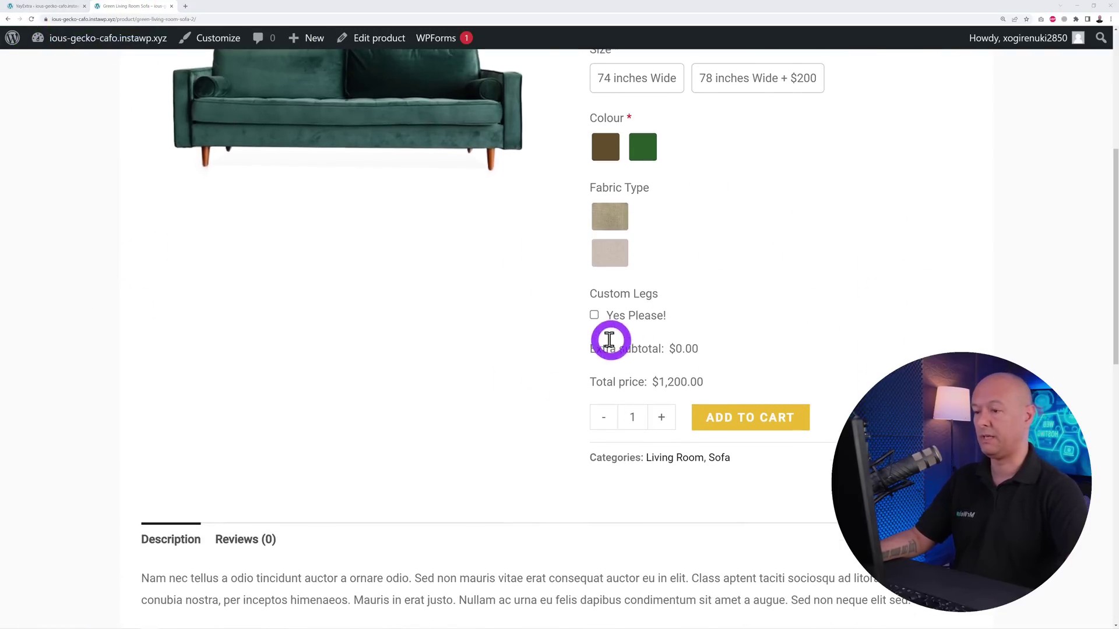
left_click(594, 317)
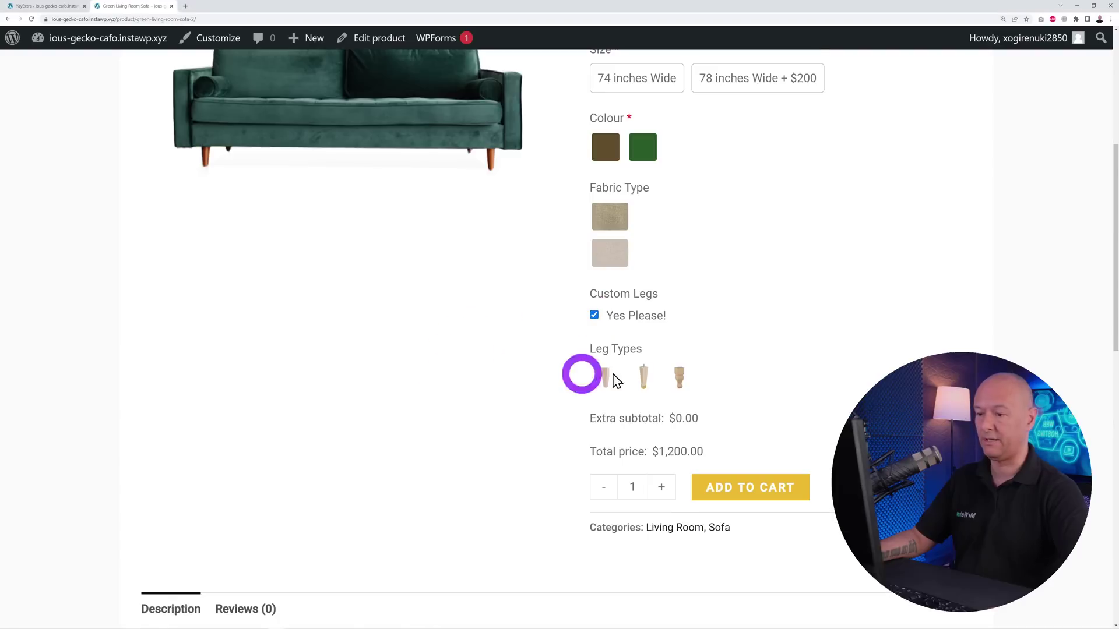
left_click(643, 377)
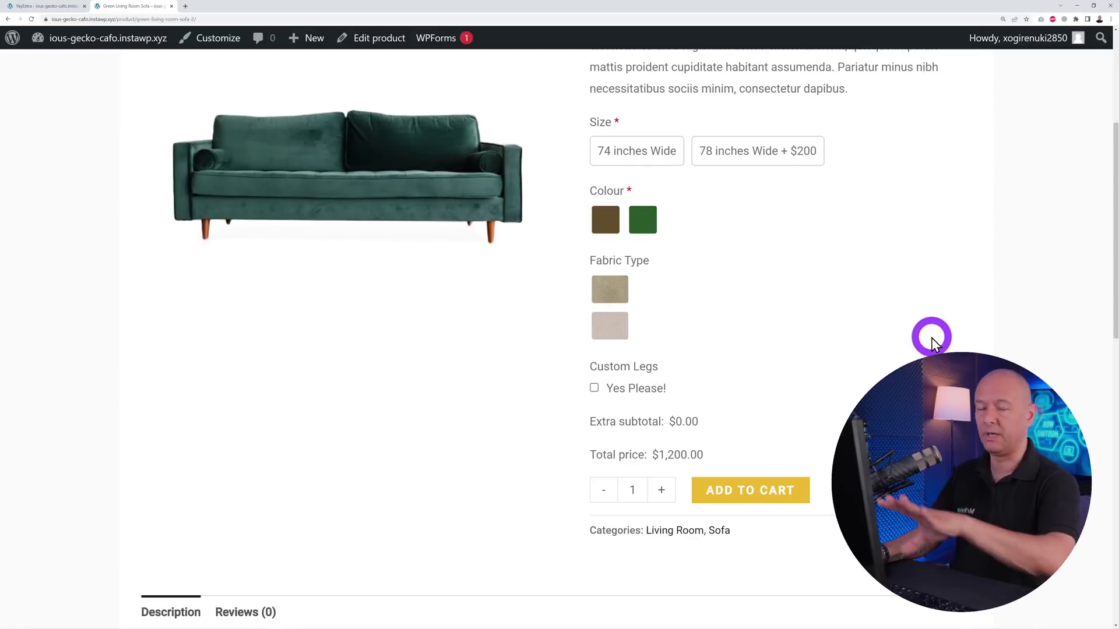
Return to the option set and add a new option named "Additional Options" with the Swatches type
left_click(46, 13)
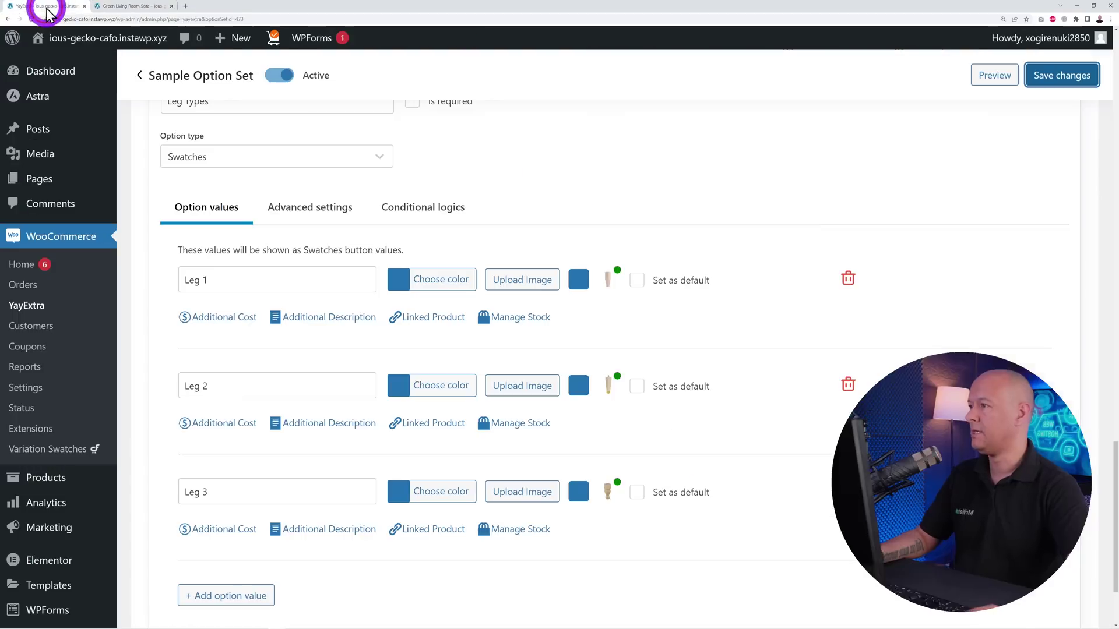
scroll(733, 424, "down", 3)
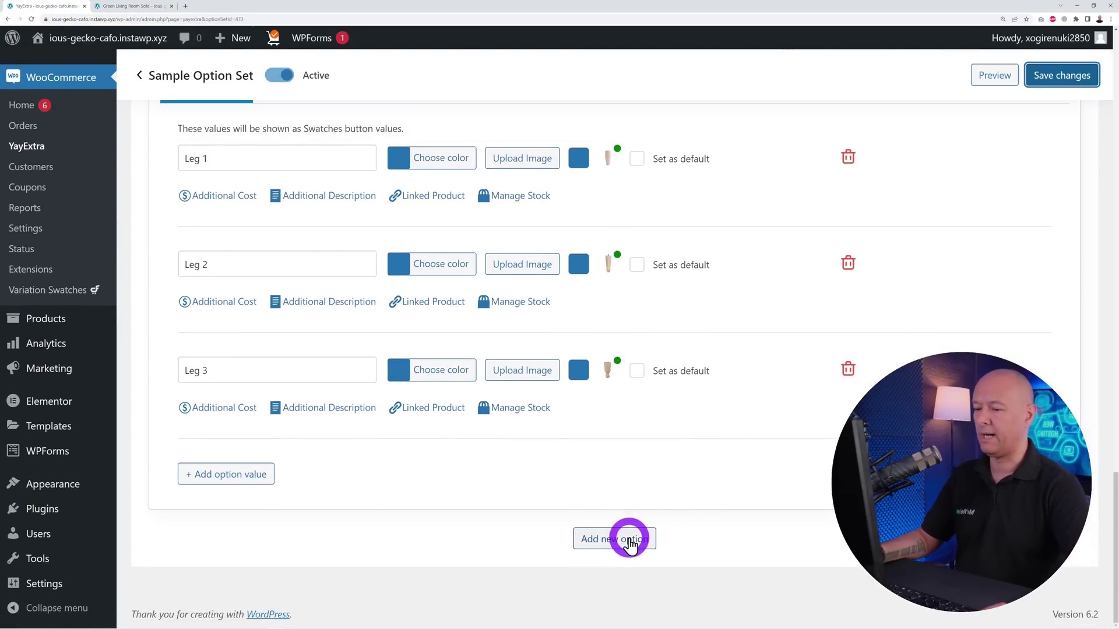
left_click(629, 541)
left_click(364, 495)
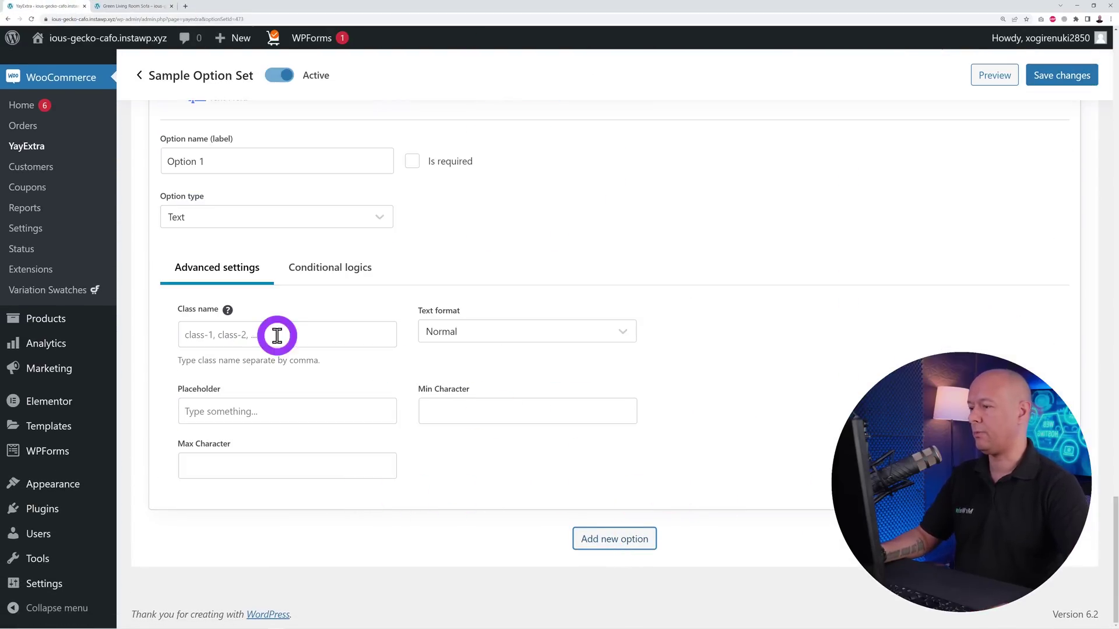
left_click_drag(231, 159, 149, 165)
type("Additional Options")
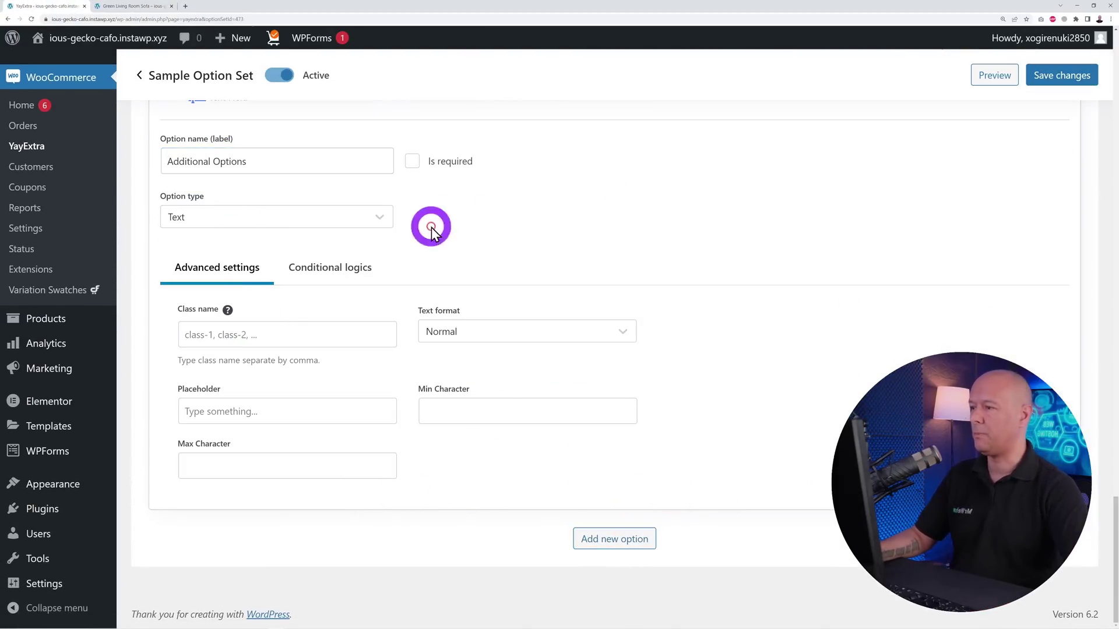
left_click(380, 219)
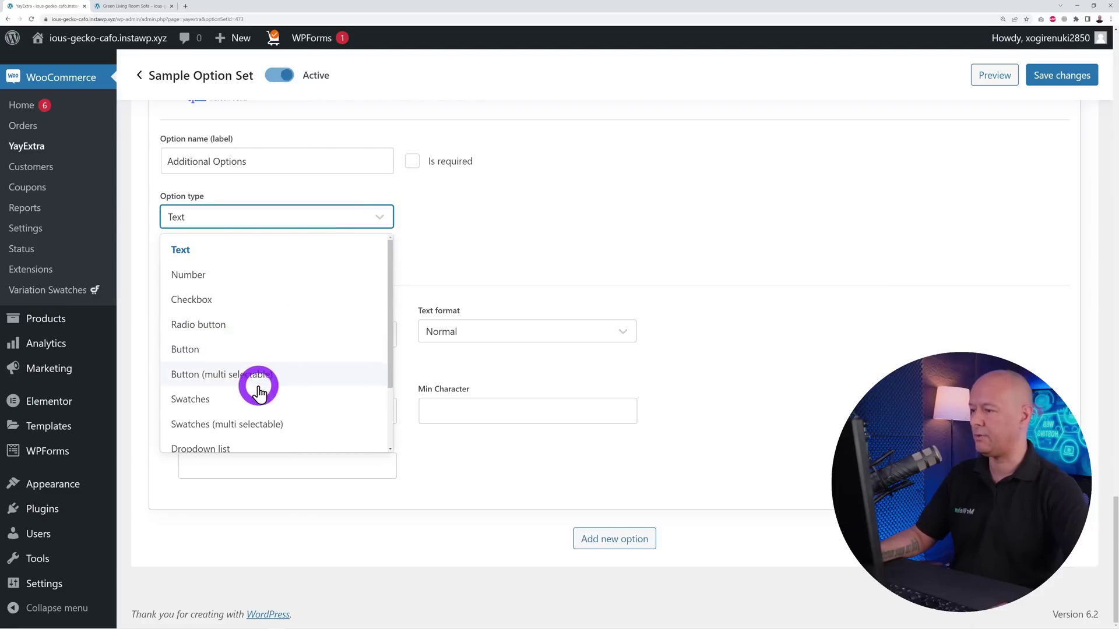
left_click(244, 400)
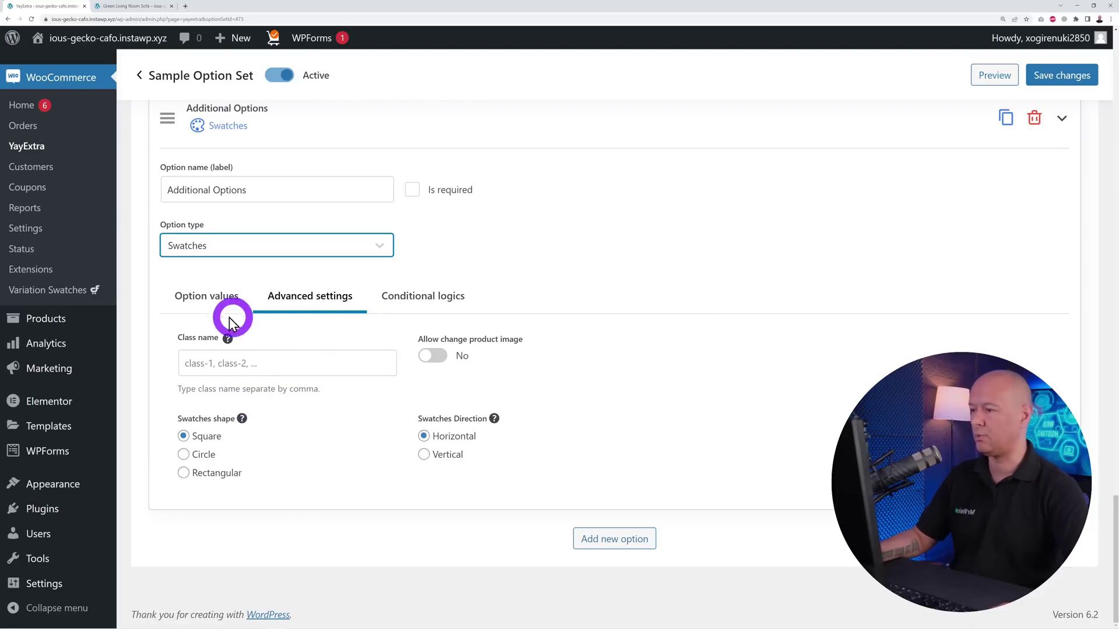
Add three option values to the Additional Options option
left_click(213, 303)
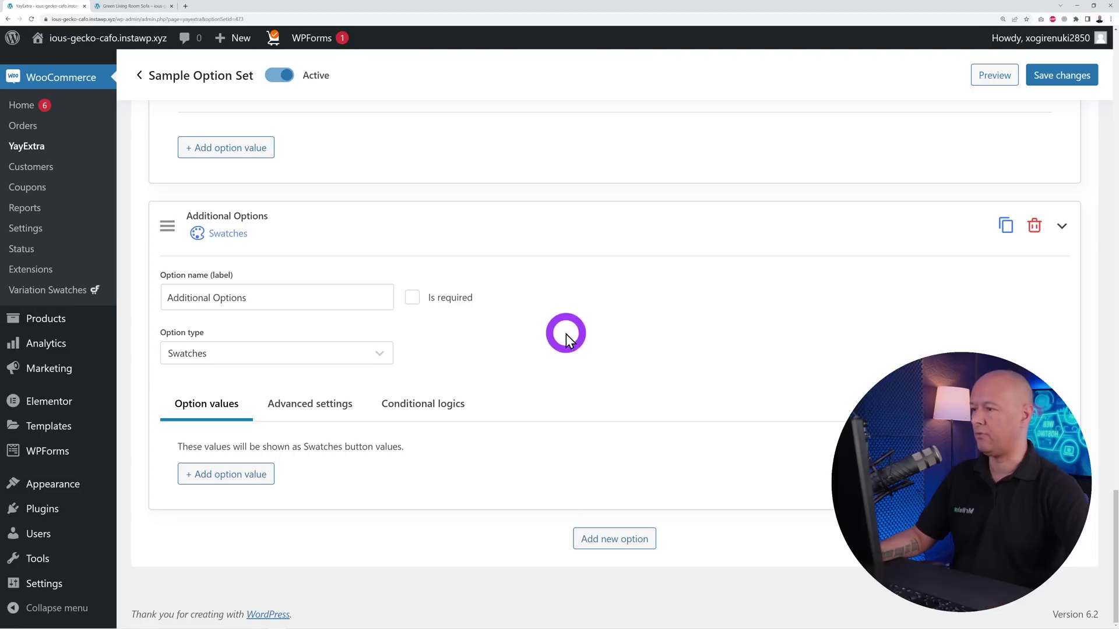
left_click(249, 474)
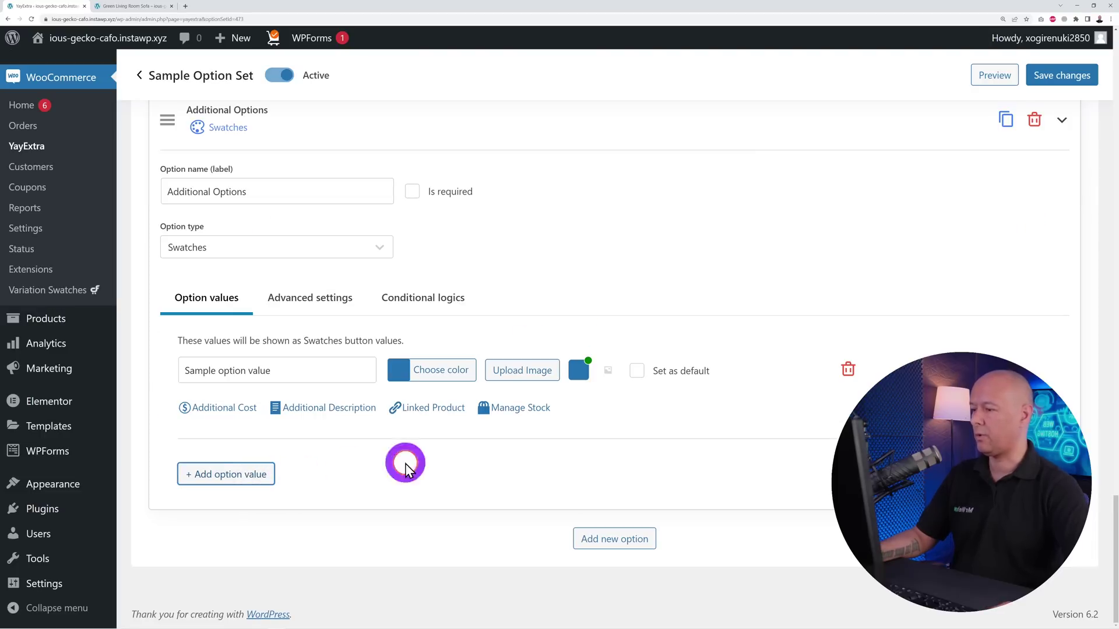
left_click(255, 480)
left_click(265, 476)
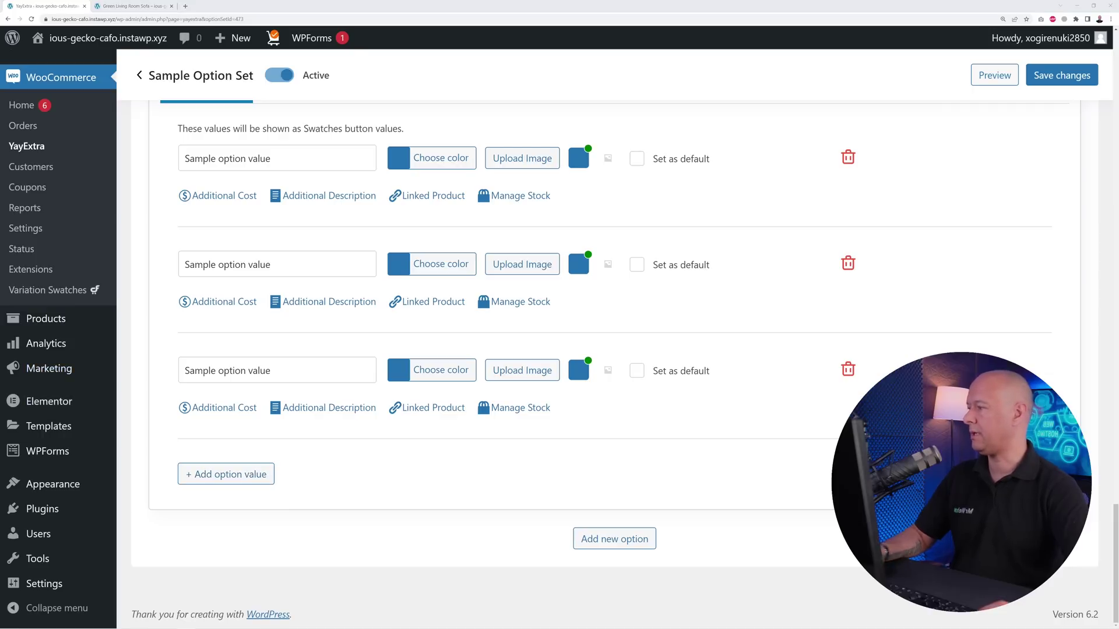
Name the three Additional Options values "Single Blue Chair", "Bedroom Chair" and "Green Fabric Chair"
triple_click(274, 158)
type("Single Blue Chair")
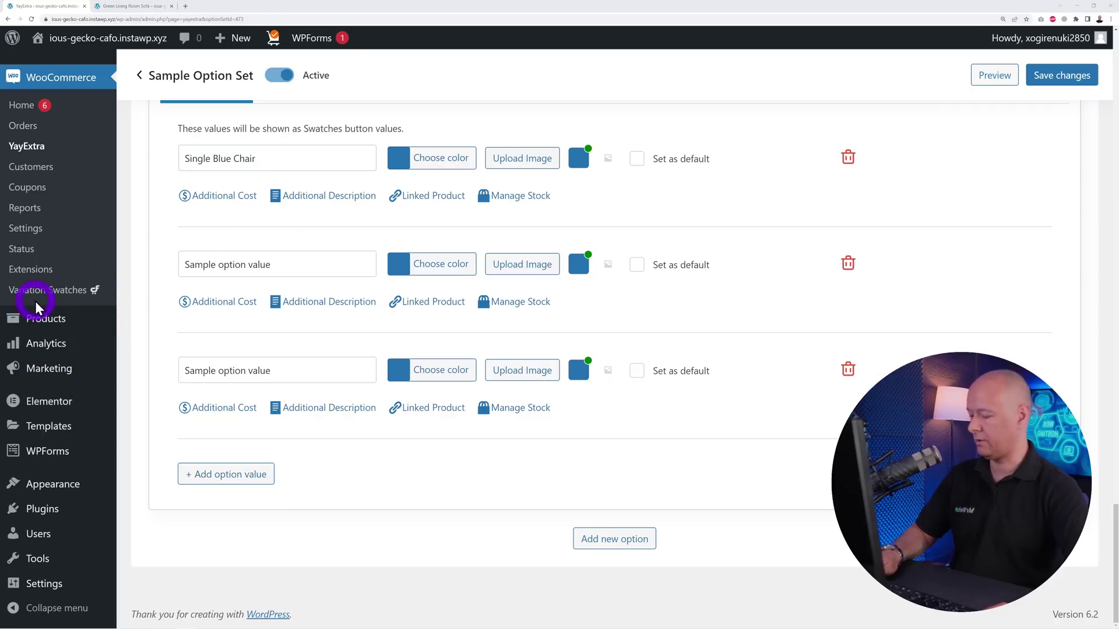
triple_click(242, 262)
type("Bedroom Chair")
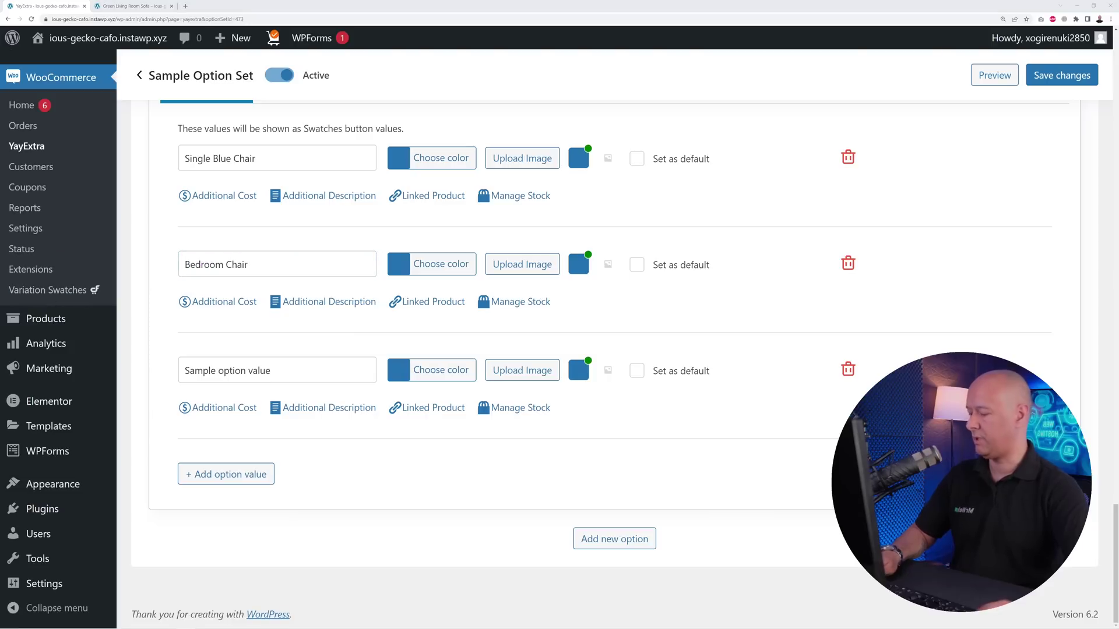
left_click_drag(379, 369, 152, 370)
type("Green Fabric Chair")
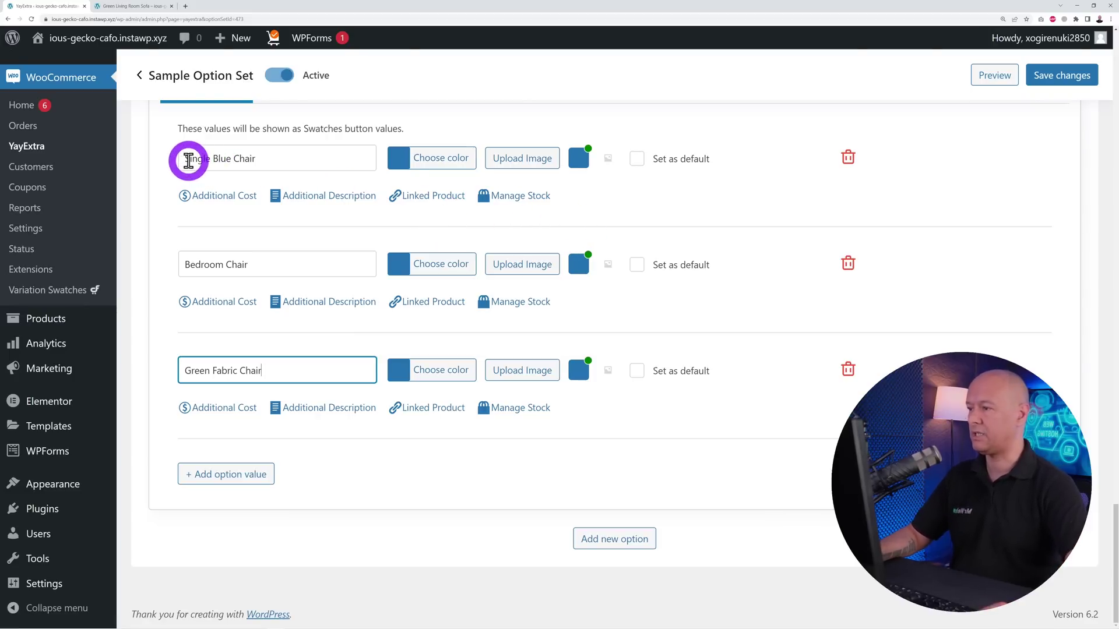
Enable the linked product for Single Blue Chair and link it to Blue Comfy Fabric Chair
left_click_drag(184, 159, 256, 158)
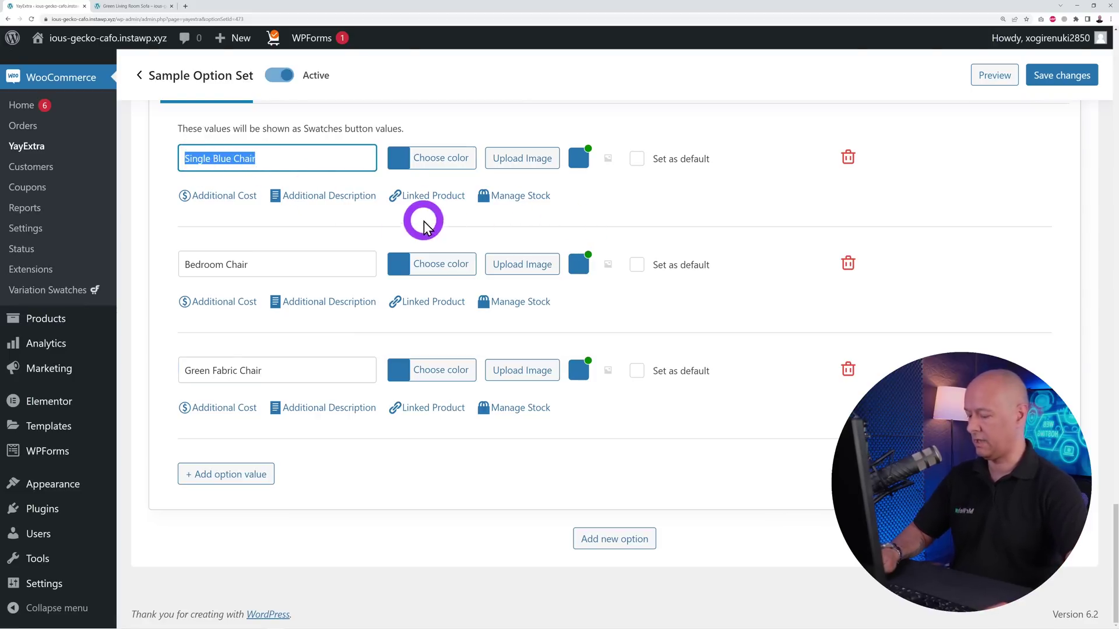
left_click(434, 200)
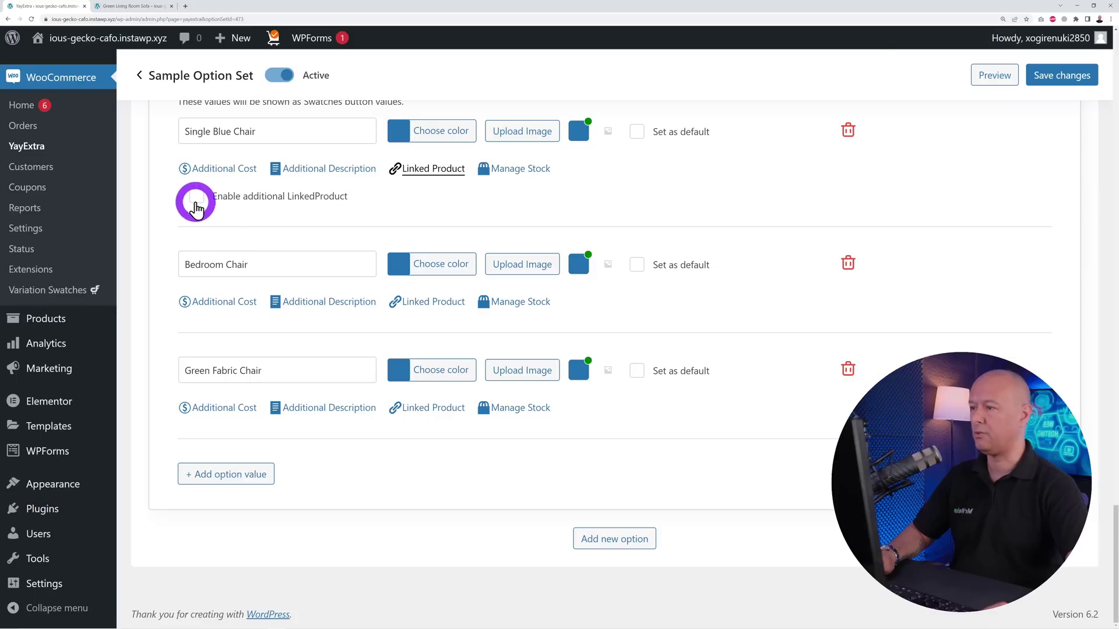
left_click(196, 201)
left_click(267, 192)
type("chair")
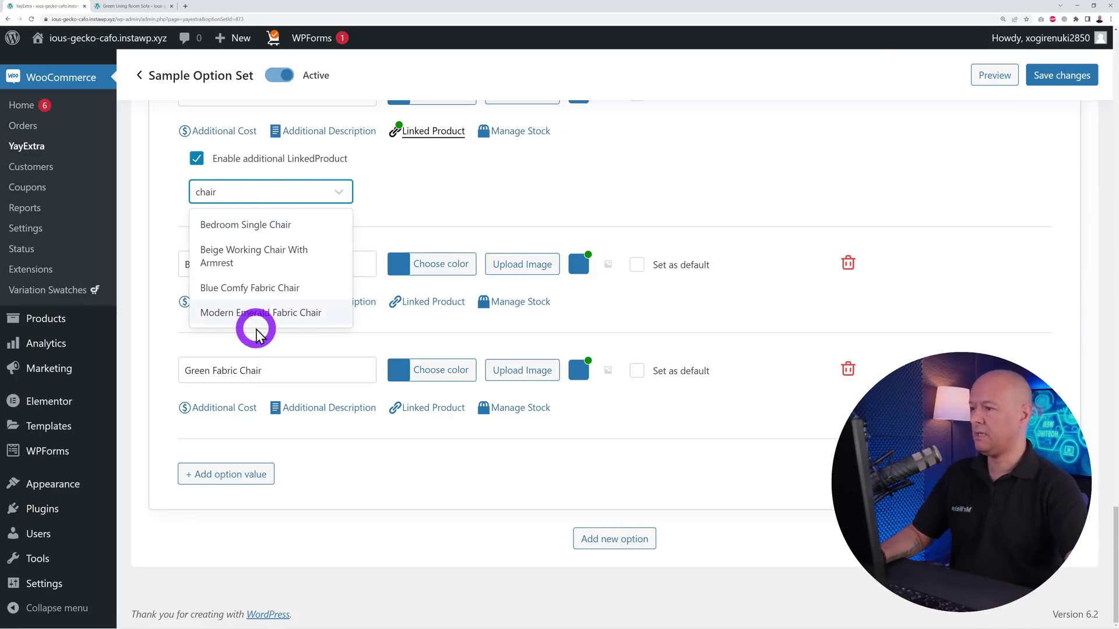
left_click(245, 291)
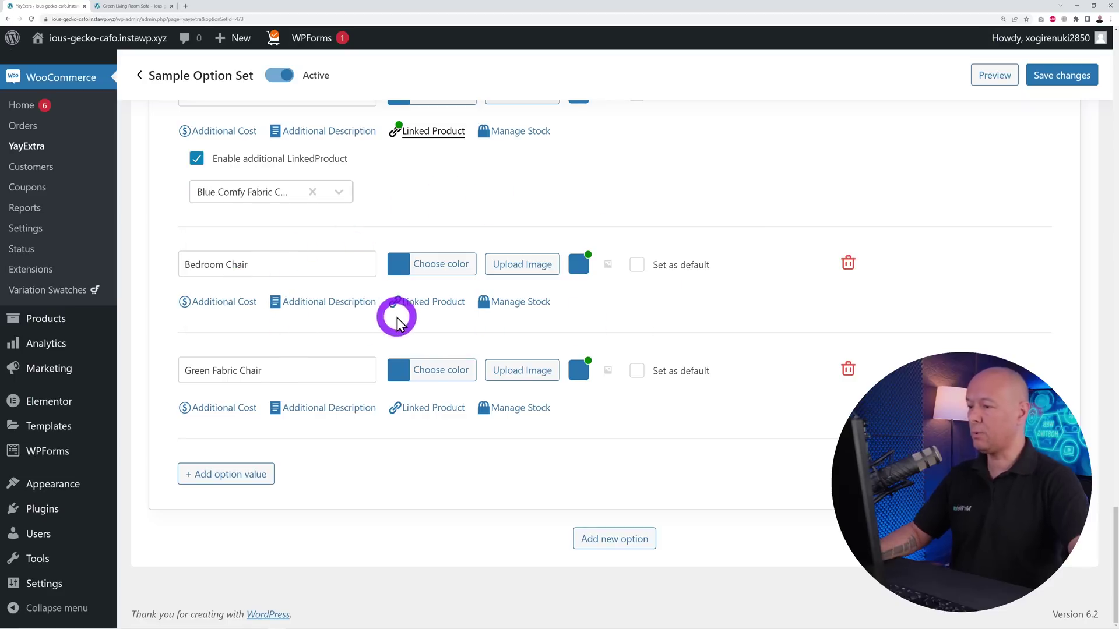
Enable the linked product for Bedroom Chair and link it to Bedroom Single Chair
left_click(433, 303)
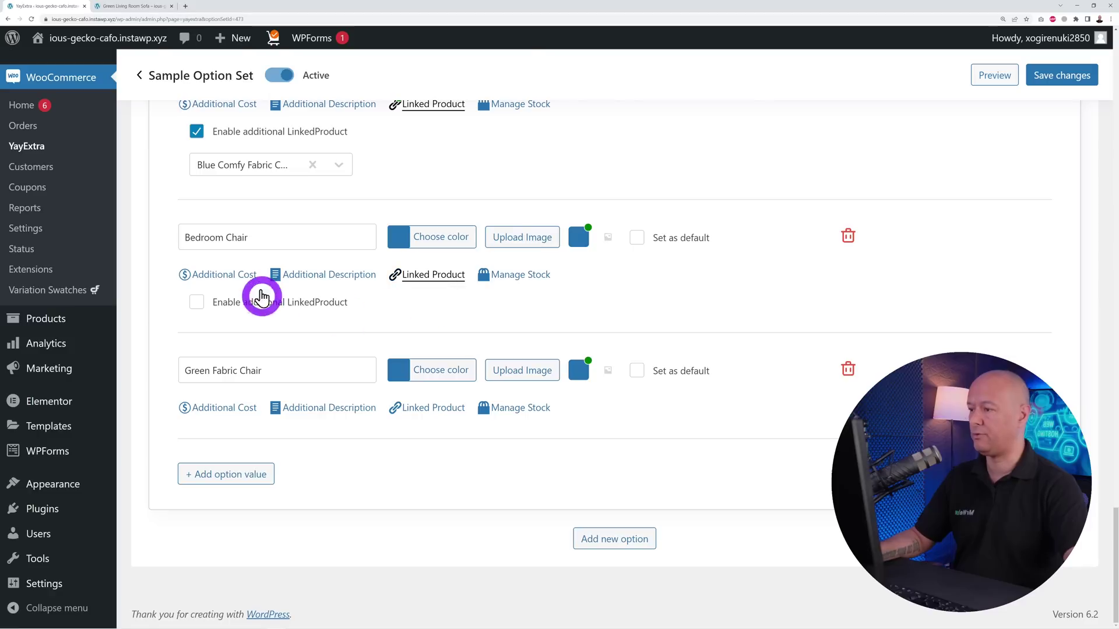
left_click(196, 305)
left_click(259, 304)
type("chair")
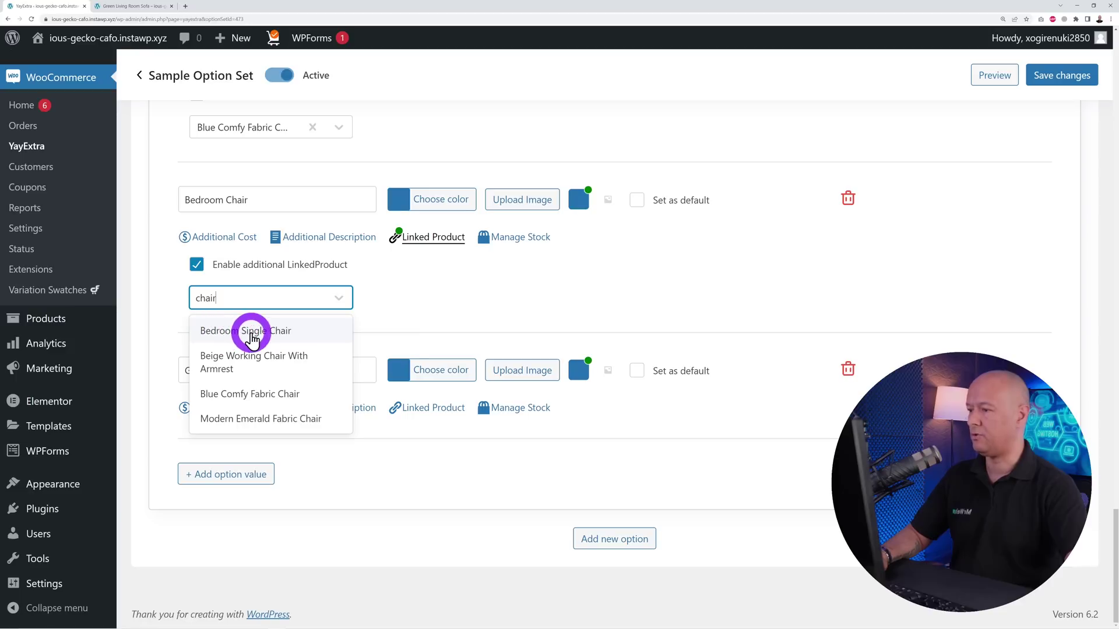
left_click(251, 341)
Enable the linked product for Green Fabric Chair and link it to Modern Emerald Fabric Chair
left_click(408, 411)
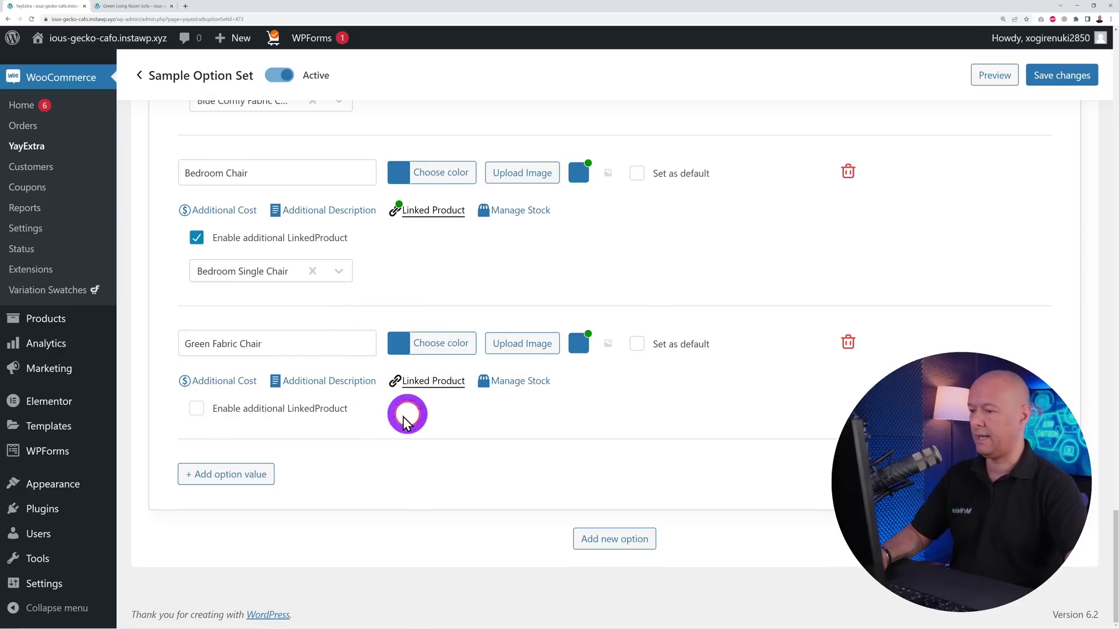
left_click(215, 416)
left_click(259, 408)
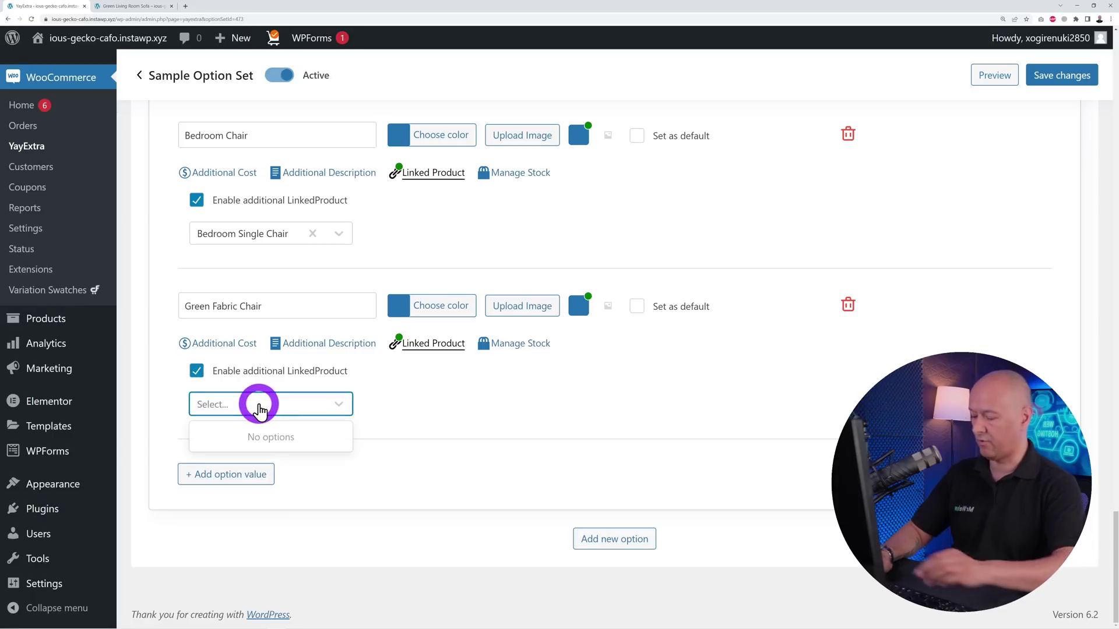
type("chair")
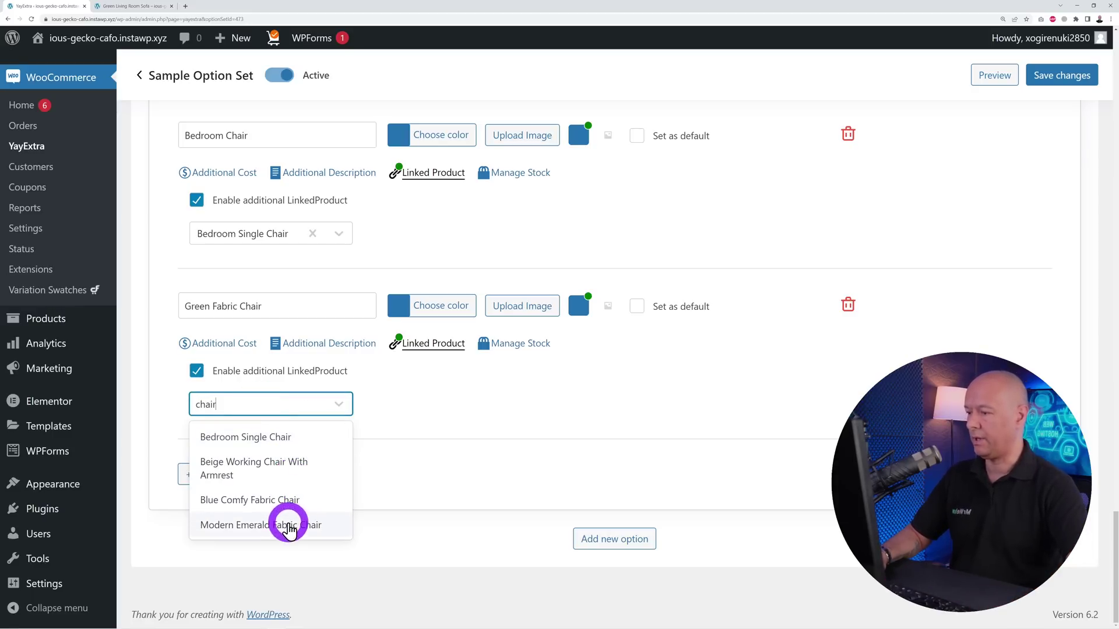
left_click(290, 527)
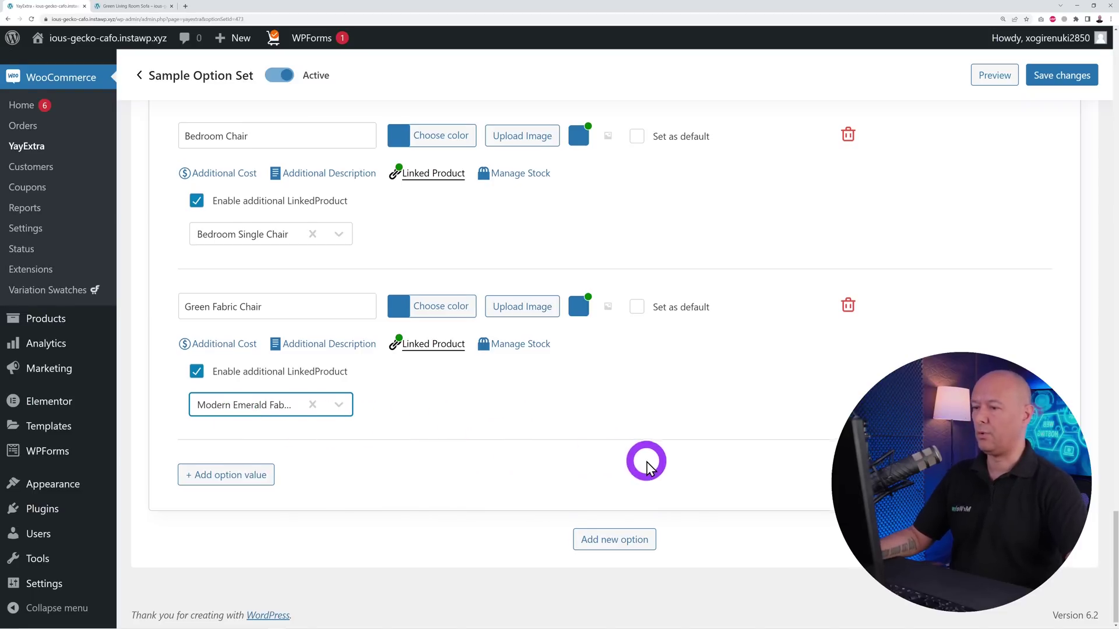
Search the media library for "chair" and assign the blue chair image to the Single Blue Chair value
scroll(645, 462, "up", 4)
scroll(648, 463, "up", 2)
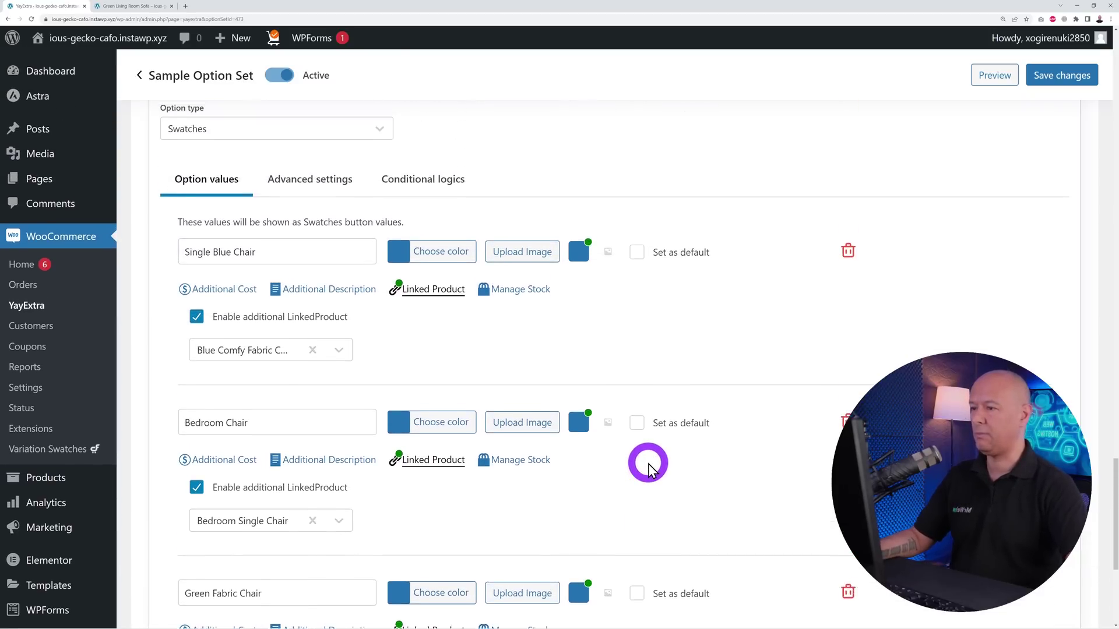
left_click(518, 264)
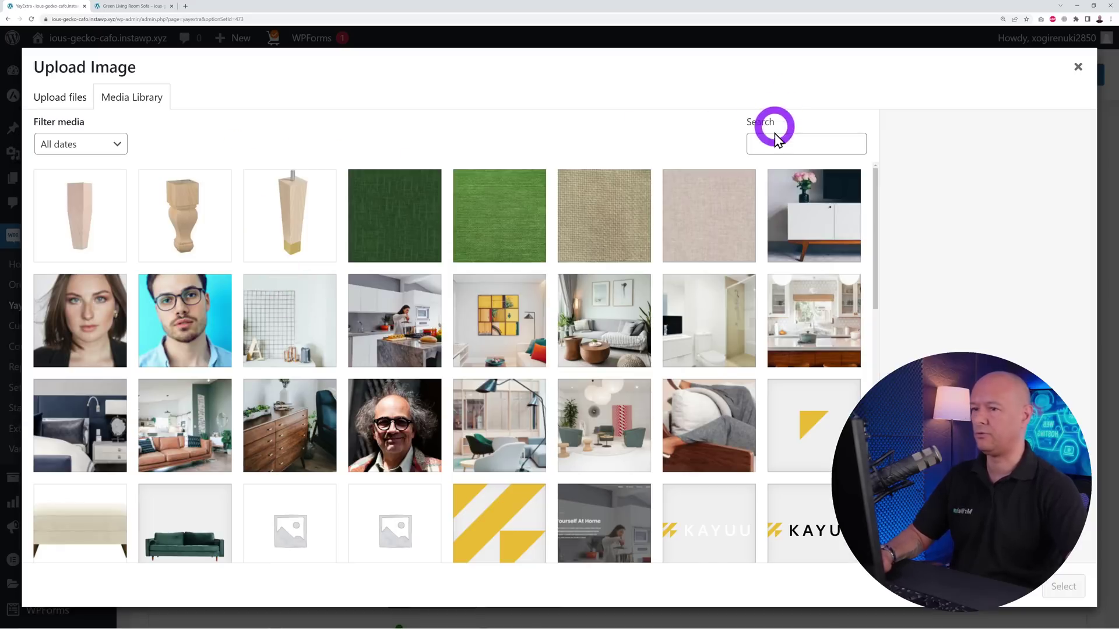
left_click(772, 142)
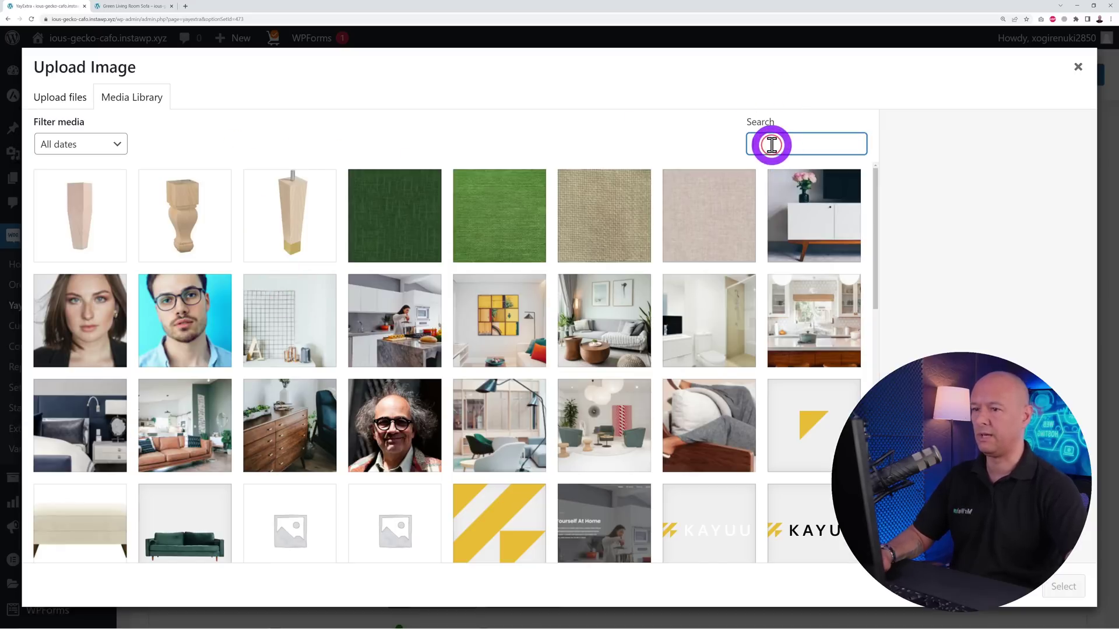
type("chair")
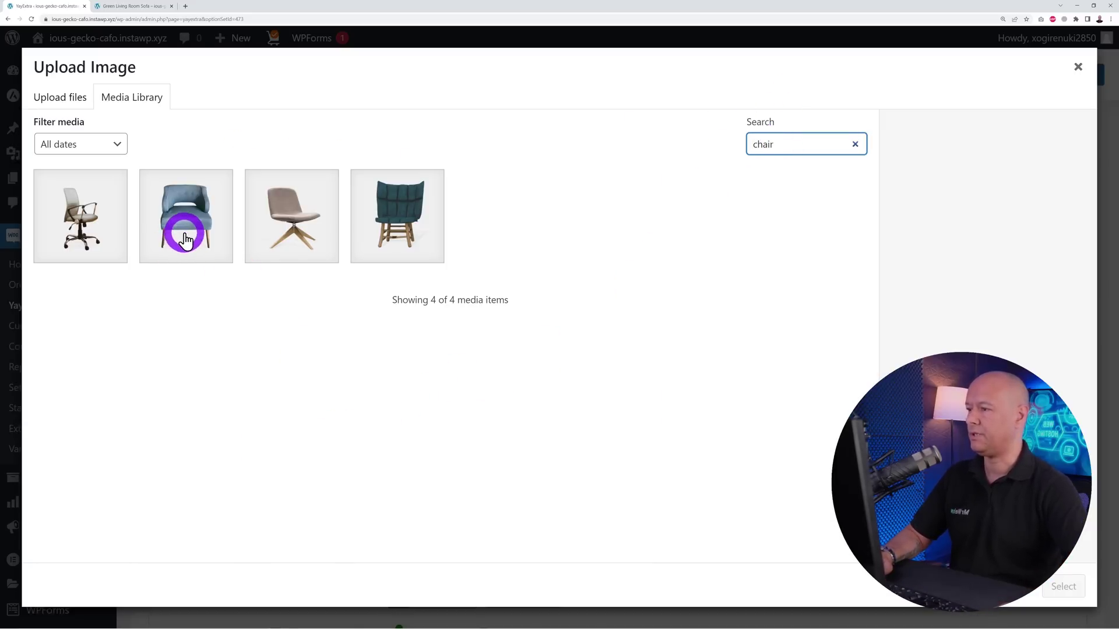
left_click(191, 236)
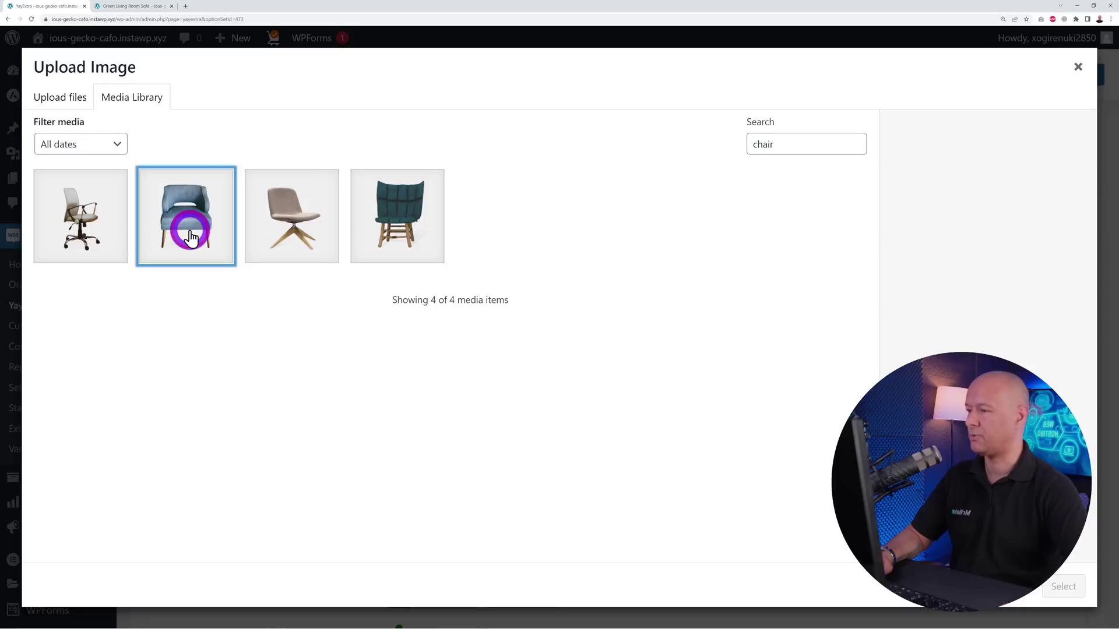
left_click(1062, 588)
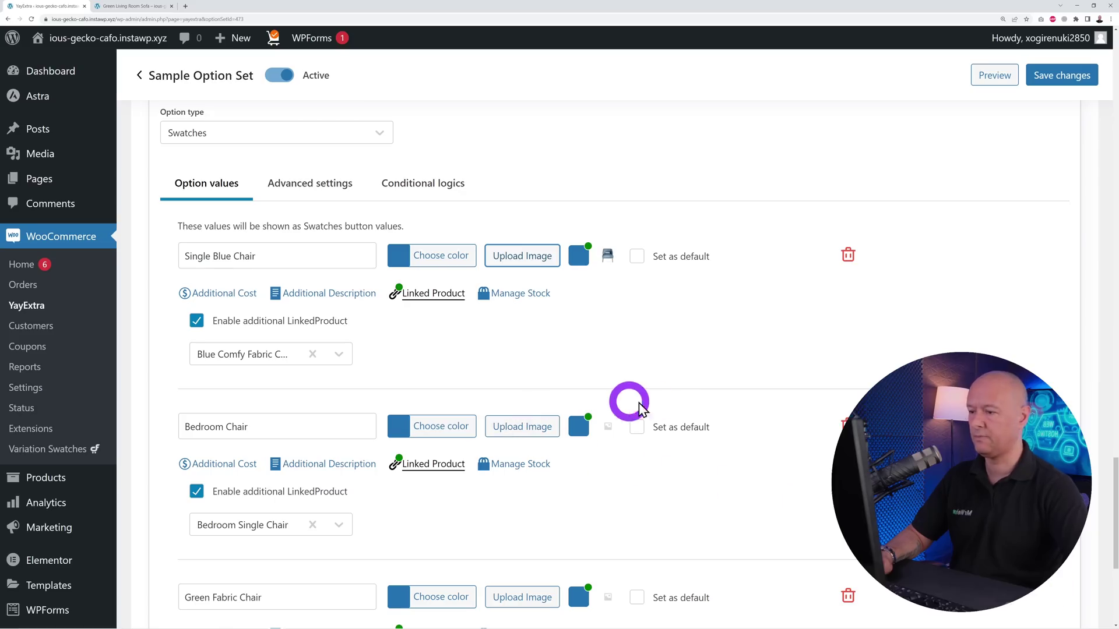
Assign the library image bedroom-single-chair.png to the Bedroom Chair value, finding it with the search term "chair"
scroll(637, 399, "down", 2)
left_click(518, 357)
left_click(781, 146)
type("chair")
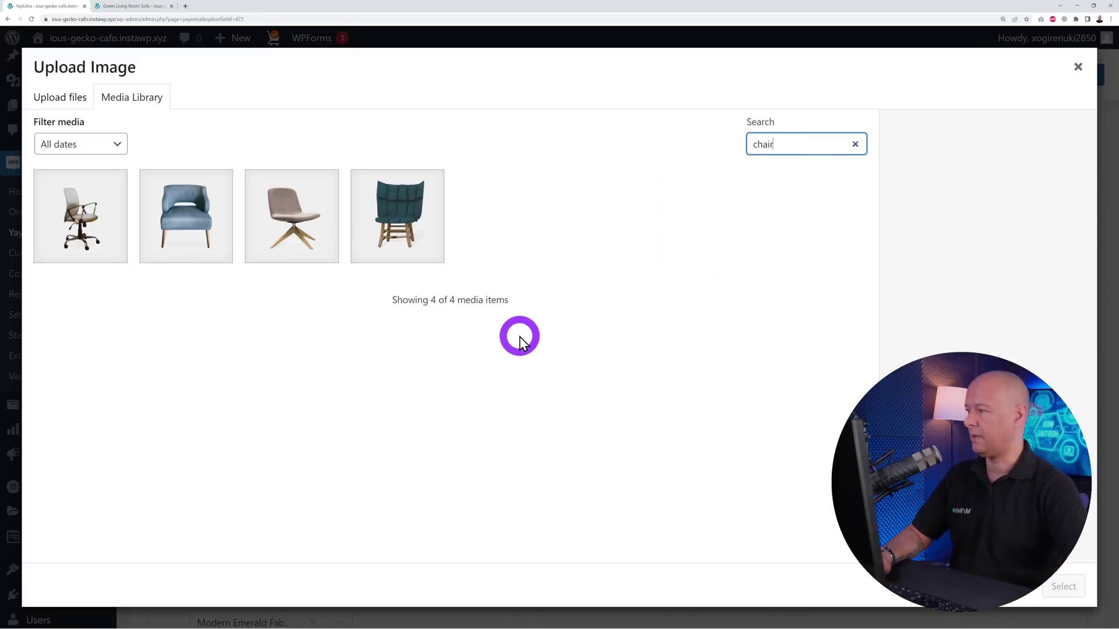
left_click(328, 240)
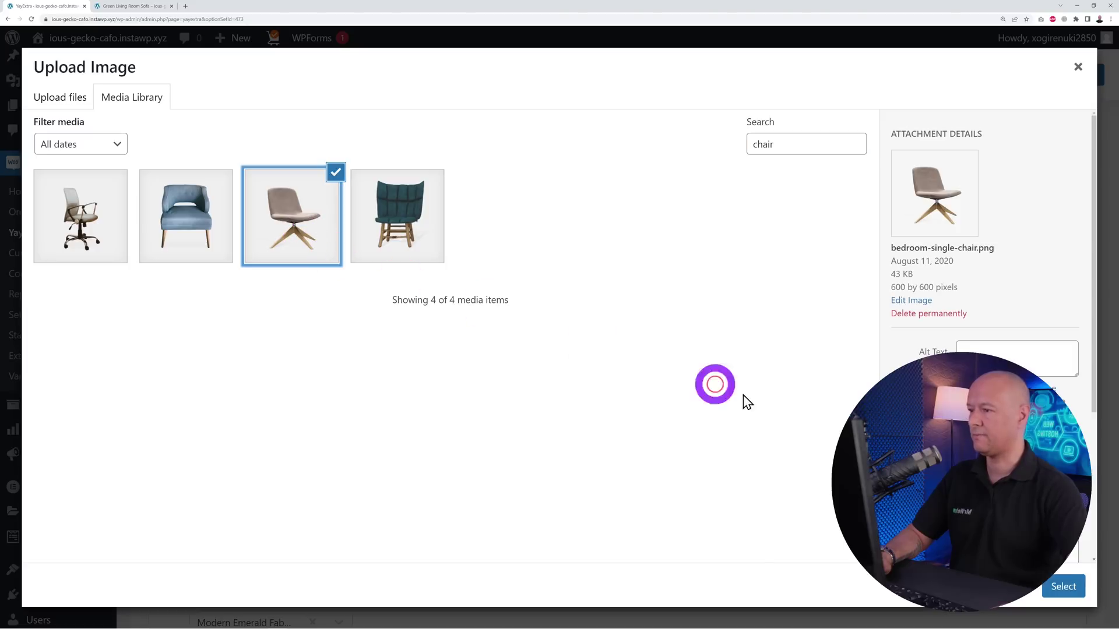
left_click(1060, 583)
Assign the green chair image from the media library to the Green Fabric Chair value, finding it with the search term "chair"
left_click(507, 523)
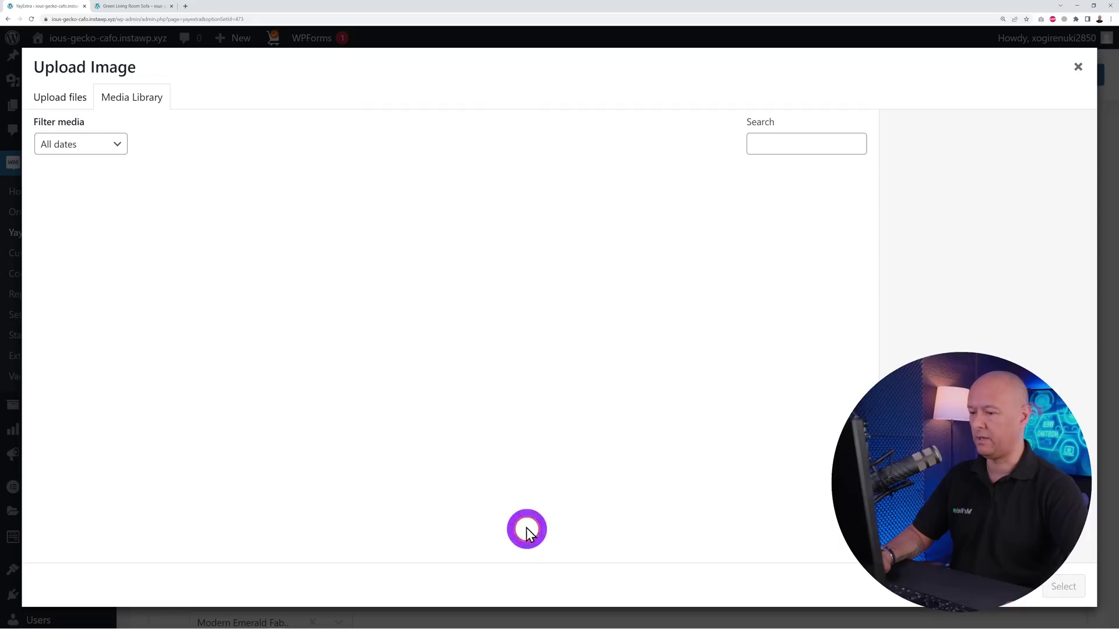
left_click(766, 142)
type("chair")
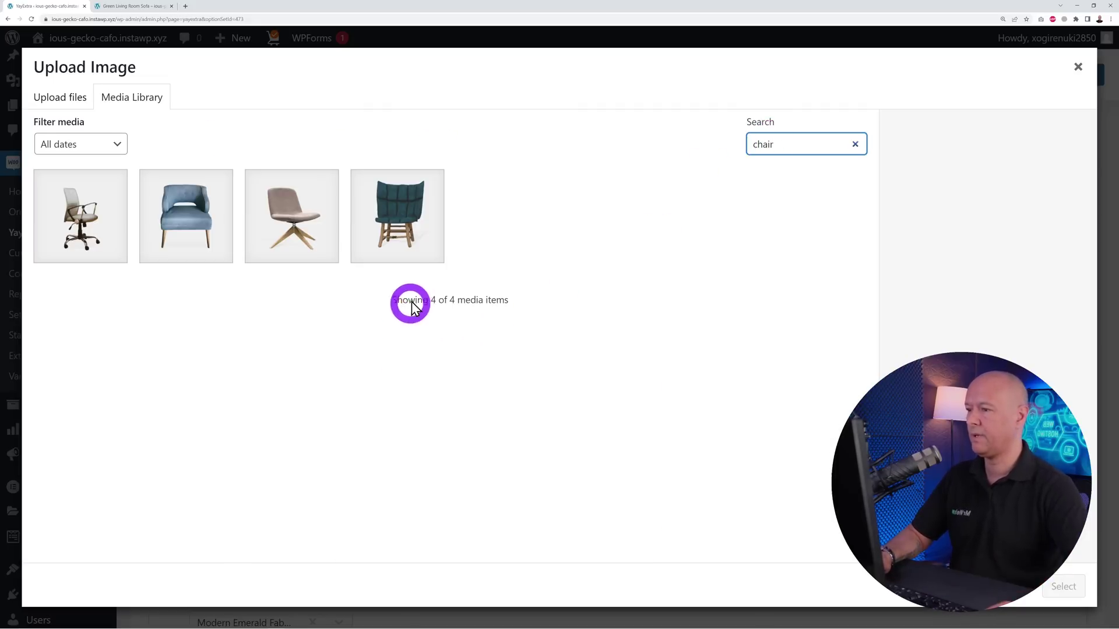
left_click(402, 236)
left_click(1058, 587)
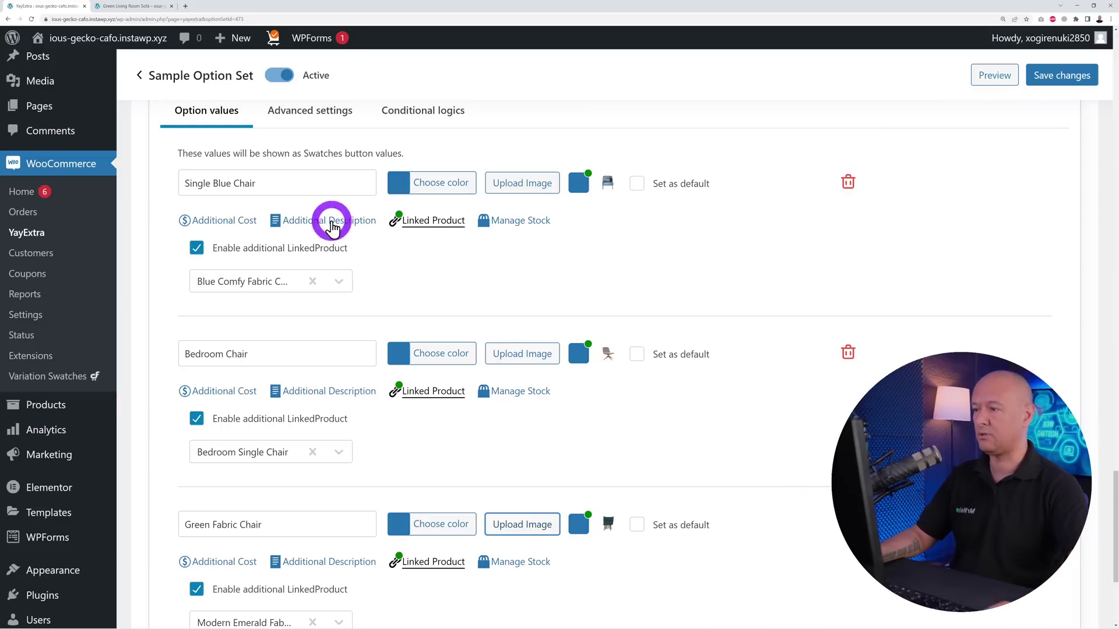
Rename the three chair values as "Single Blue Chair + $125", "Bedroom Chair + $260" and "Green Fabric Chair + $345"
left_click(315, 188)
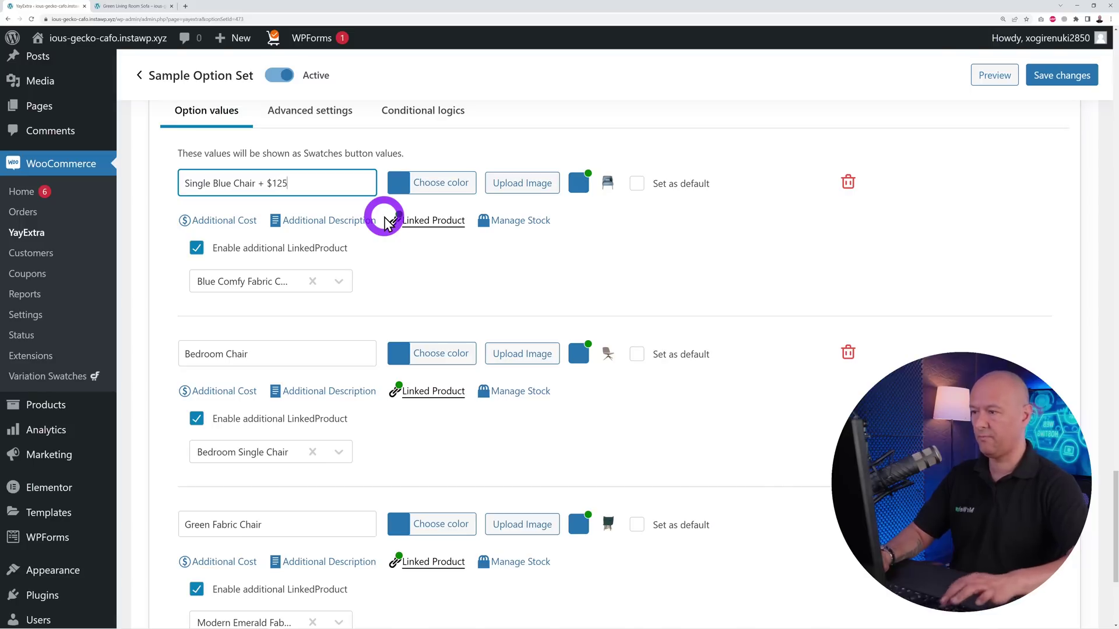
left_click(302, 355)
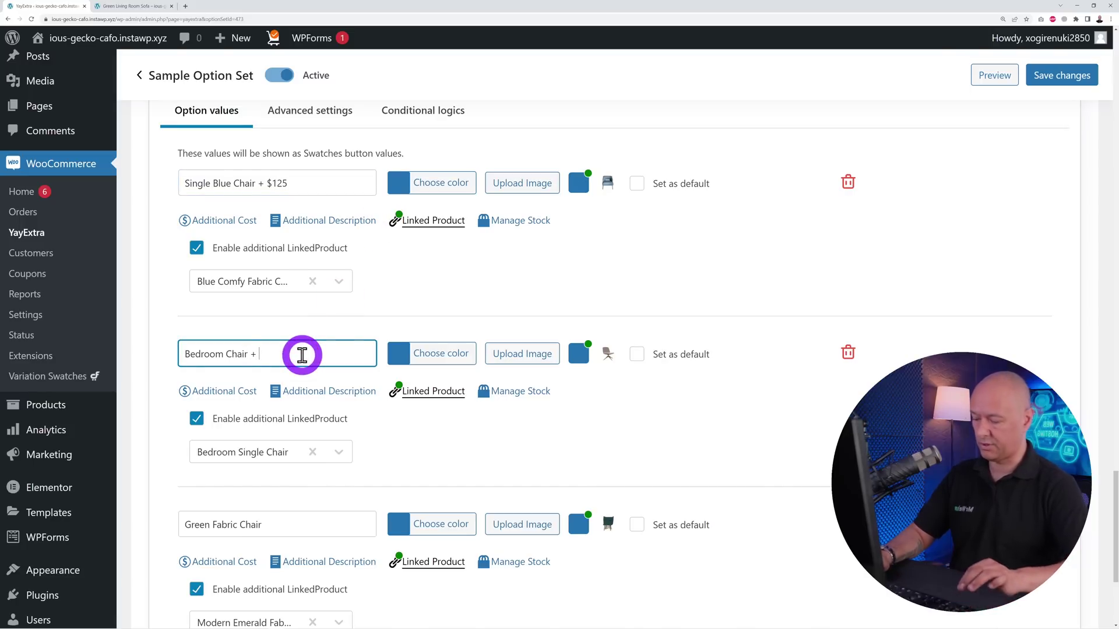
type("+ $260")
left_click(297, 523)
type("+ $345")
left_click(1062, 76)
Make all three chair values use their images instead of the colour as swatches, and save the option set
left_click(608, 183)
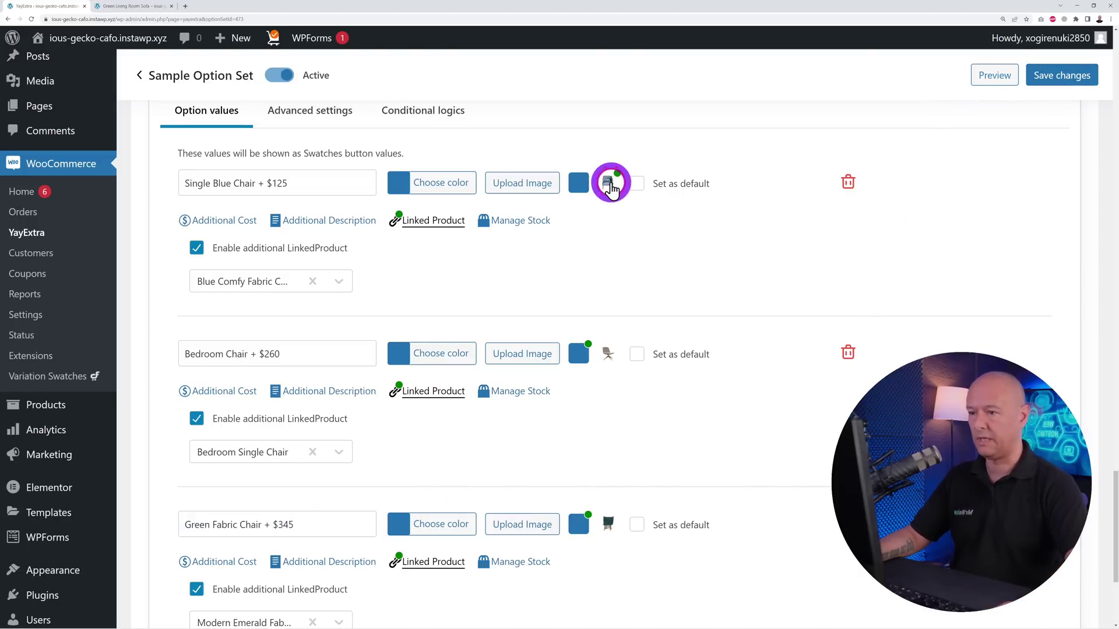
left_click(608, 353)
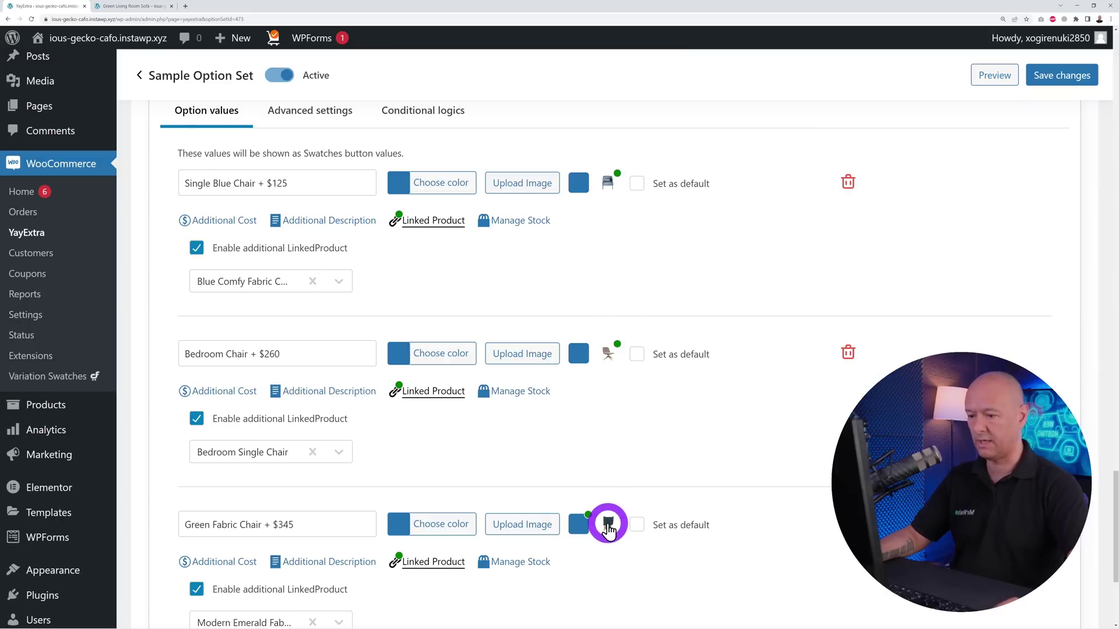
left_click(1061, 75)
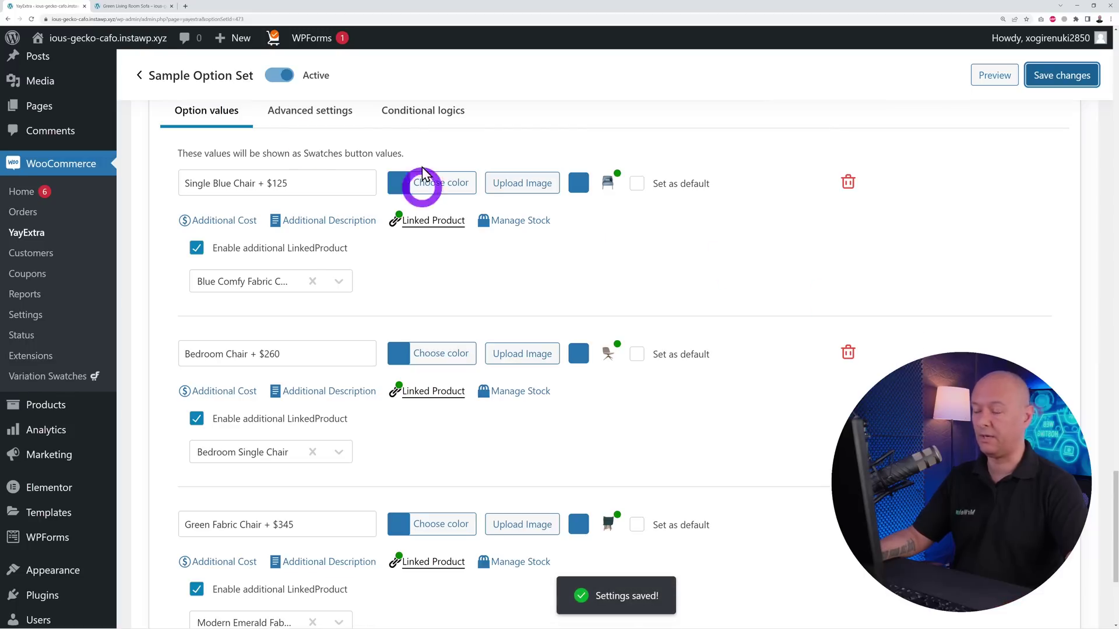
Reload the Green Living Room Sofa product page and choose 78 inches Wide + $200, the brown colour and the first fabric type
left_click(156, 10)
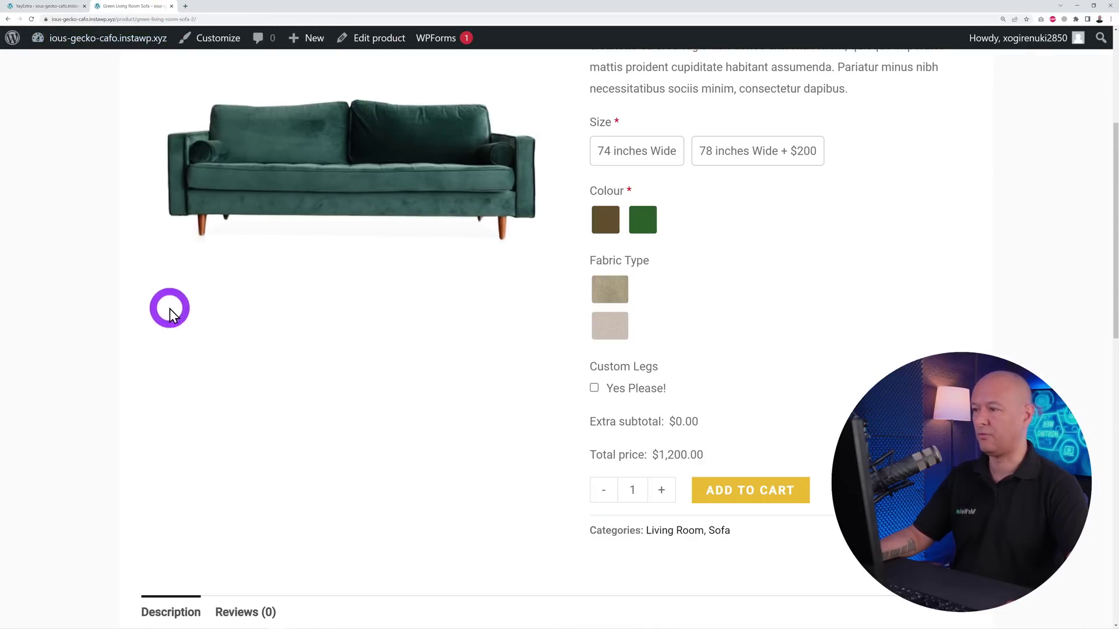
key("F5")
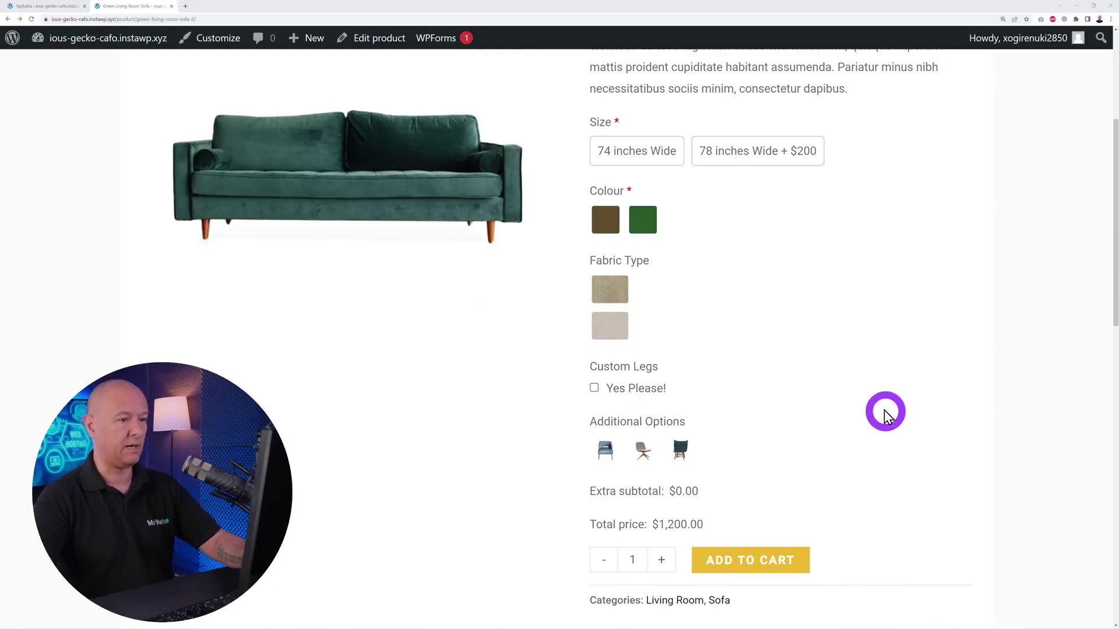
left_click(760, 152)
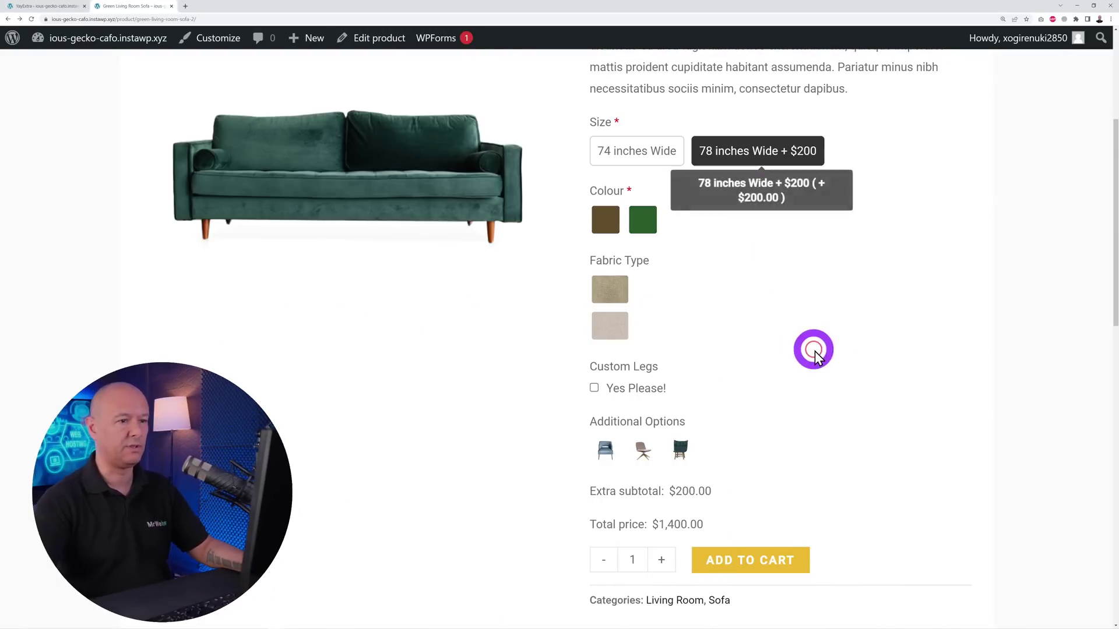
left_click(605, 220)
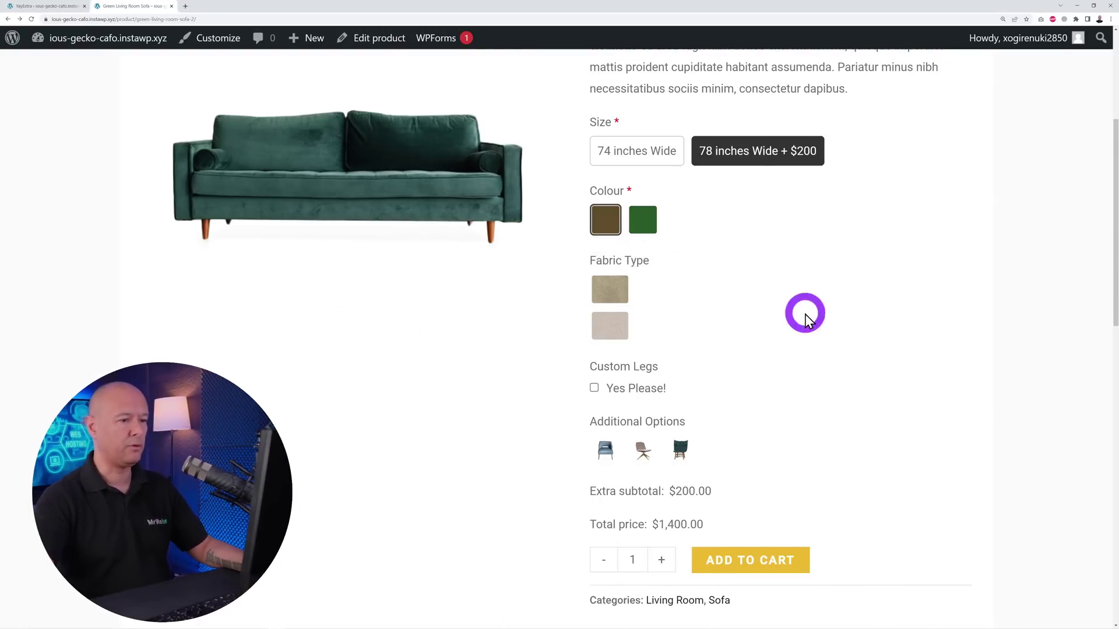
left_click(621, 294)
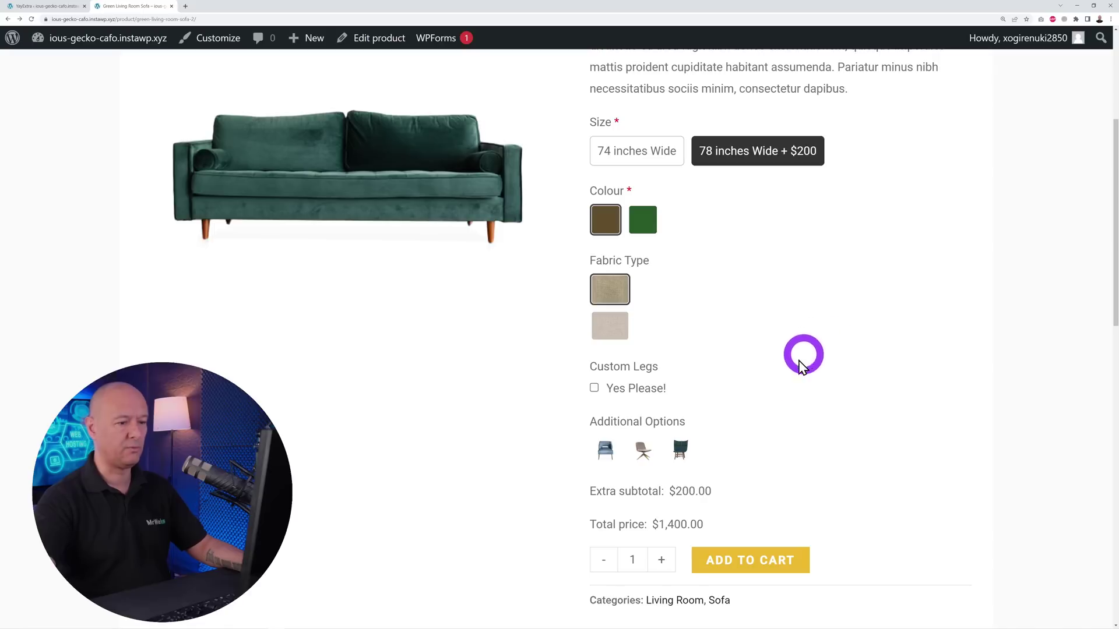
Enable custom legs with Leg 3, choose the single blue chair as additional option, and add the sofa to the cart
left_click(594, 388)
scroll(820, 385, "down", 1)
left_click(678, 378)
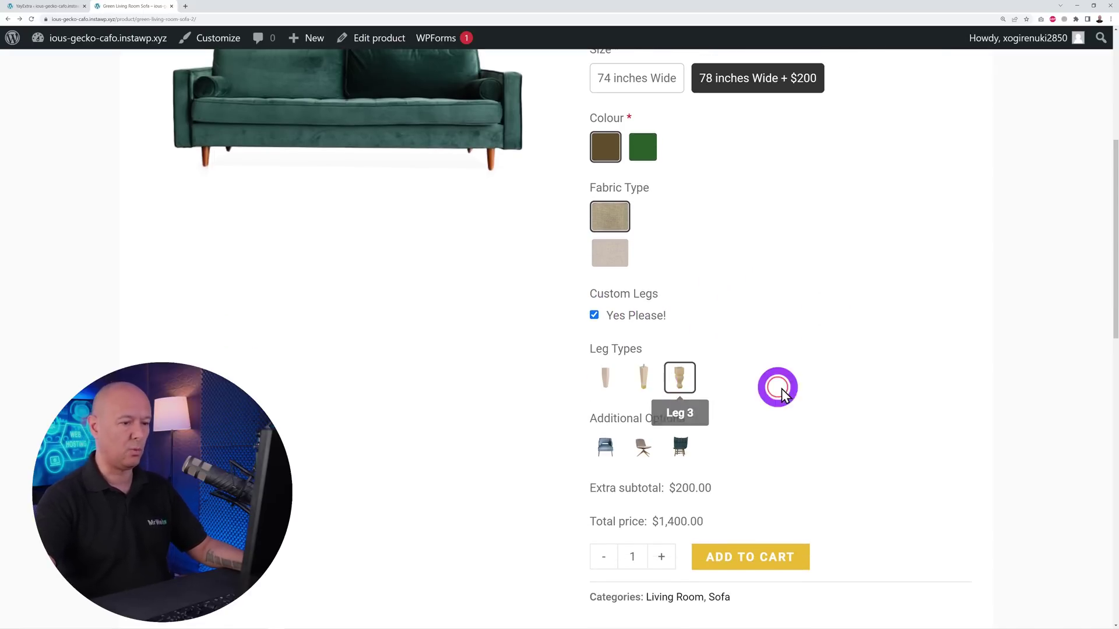
scroll(800, 387, "down", 1)
left_click(603, 385)
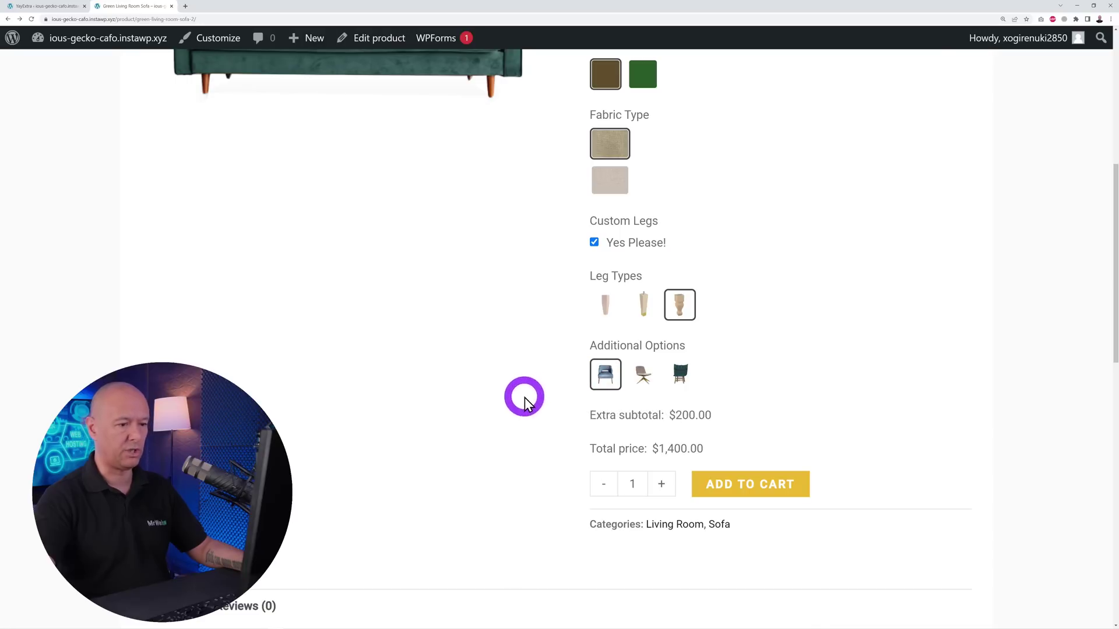
left_click(764, 483)
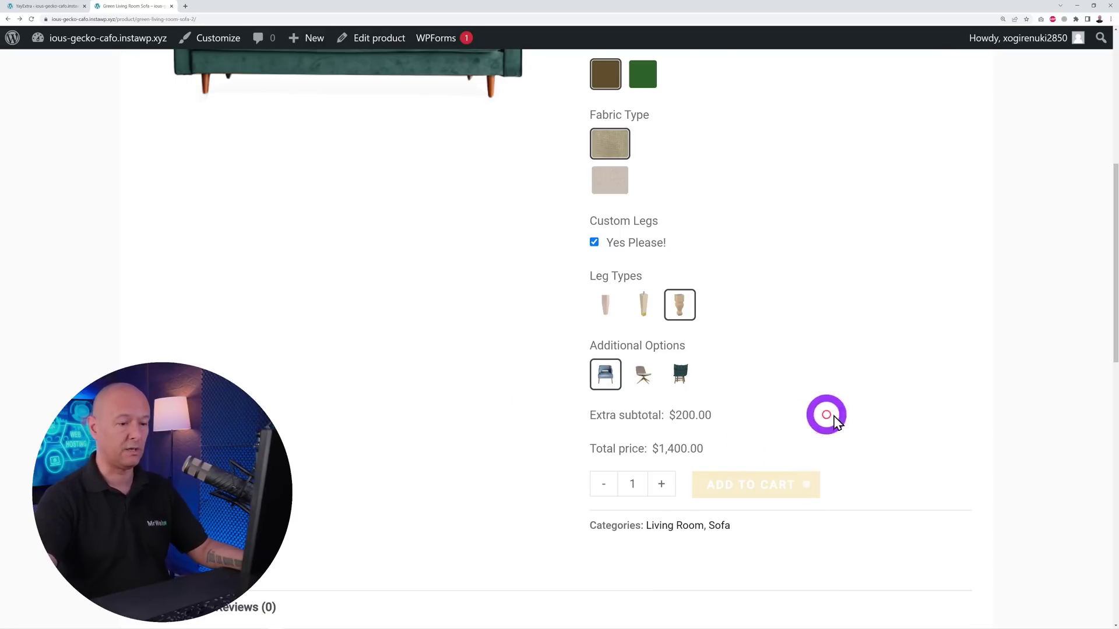
Examine the sofa options and linked chair listed in the shopping cart, and close the cart
scroll(840, 397, "up", 7)
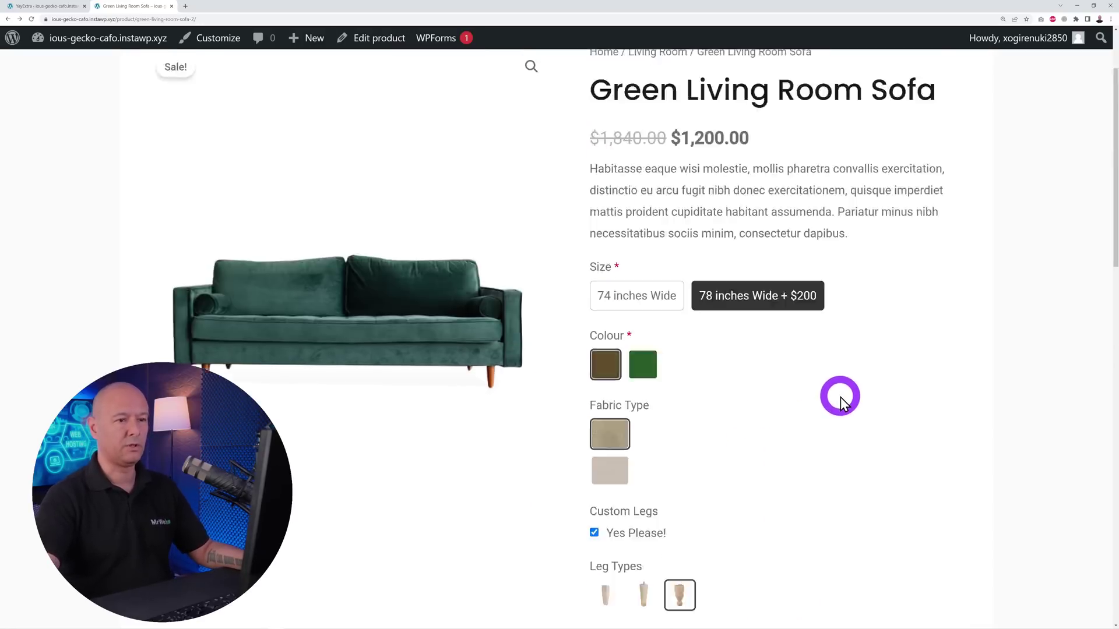
left_click(985, 86)
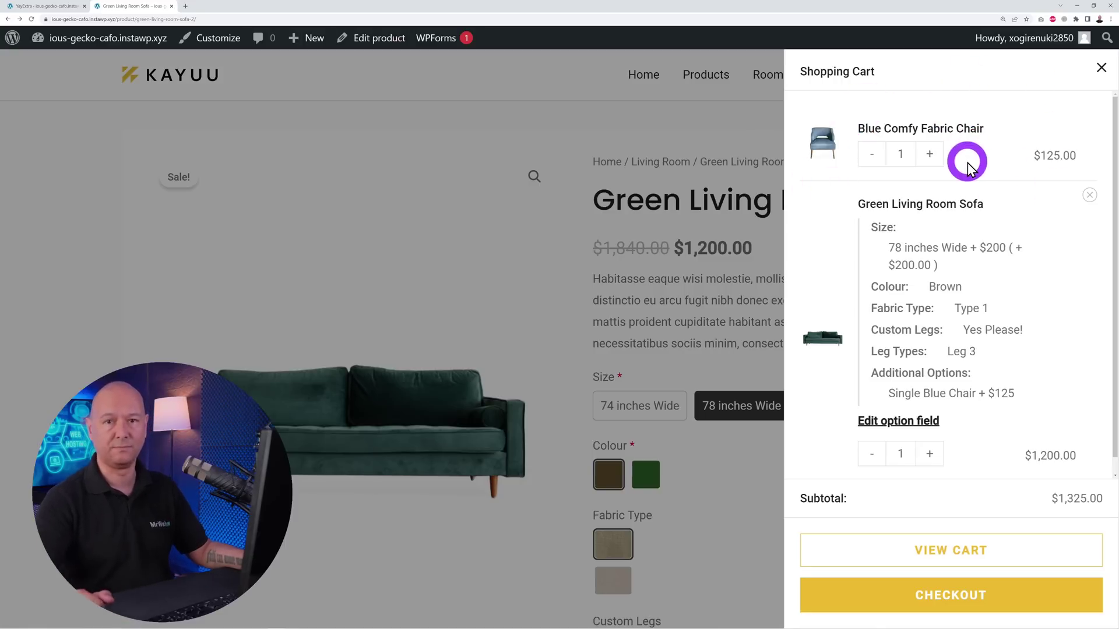
left_click(1099, 72)
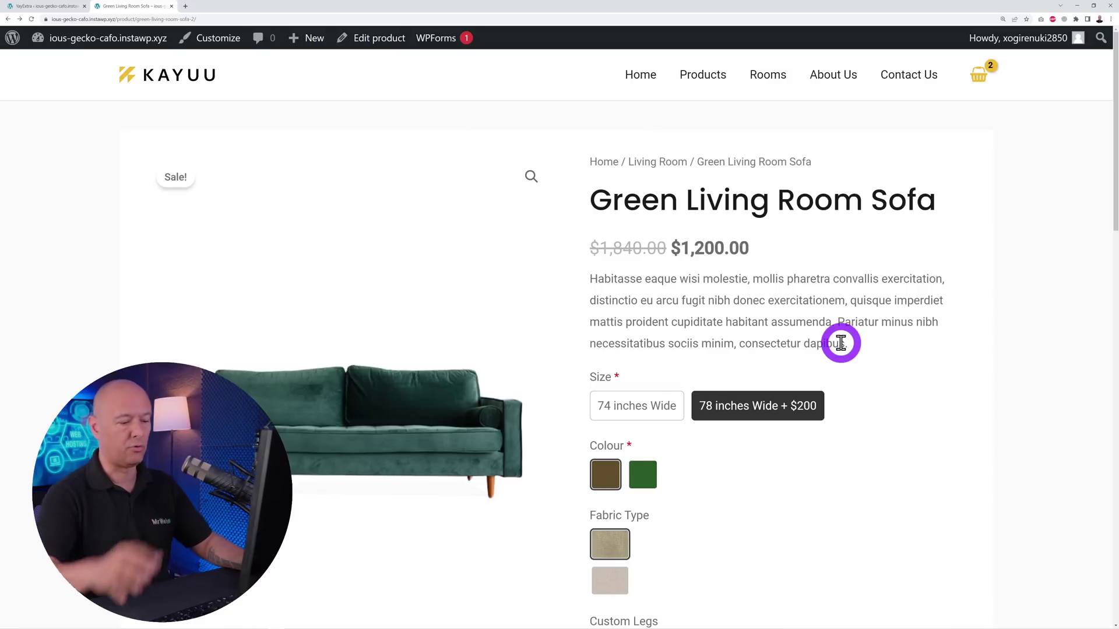
Return to the YayExtra Sample Option Set, add a new action set and expand it, keeping the condition match at Any
left_click(51, 7)
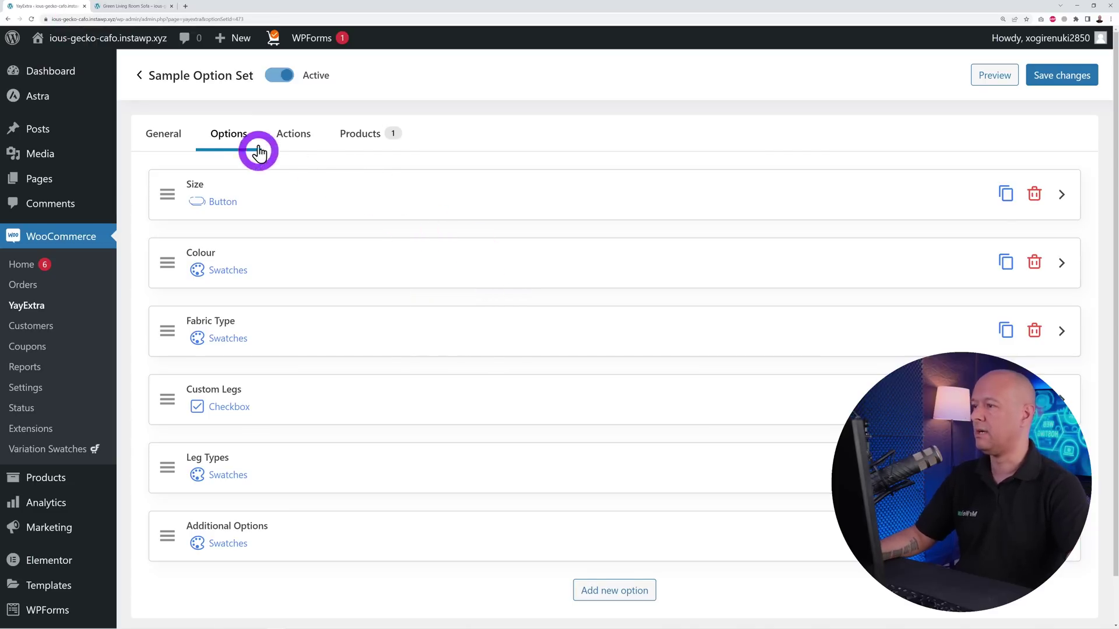
left_click(293, 137)
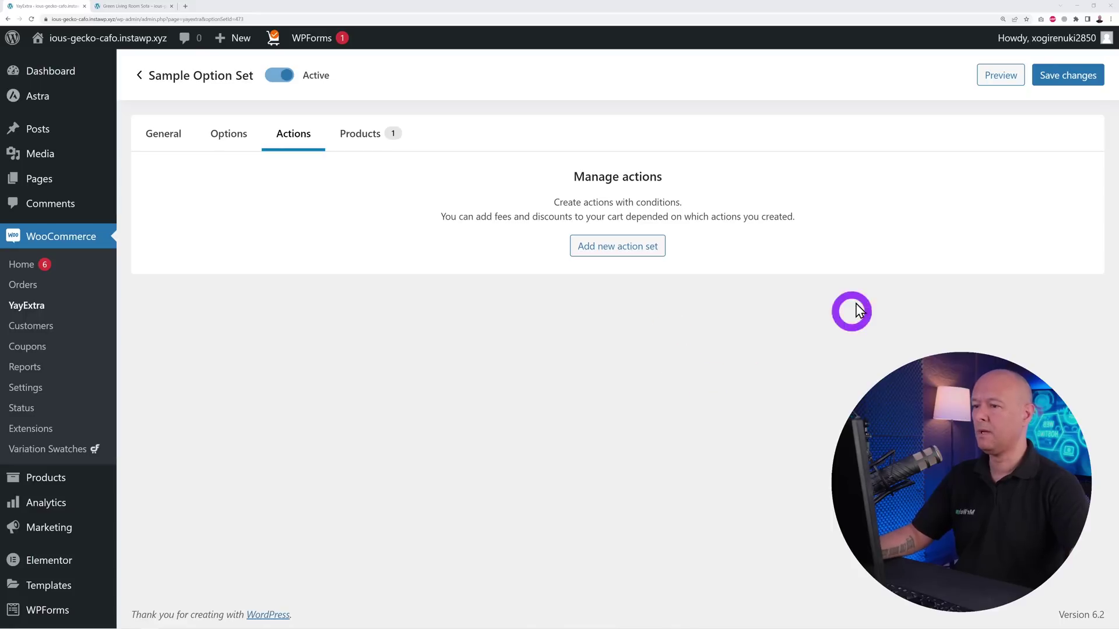
left_click(606, 259)
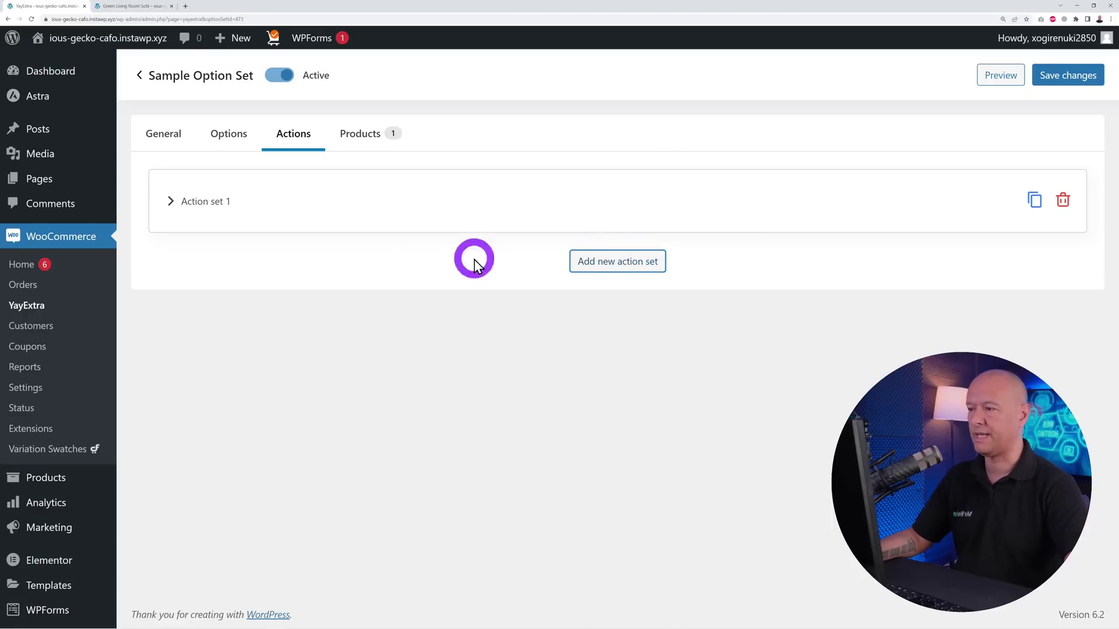
left_click(335, 217)
left_click(242, 135)
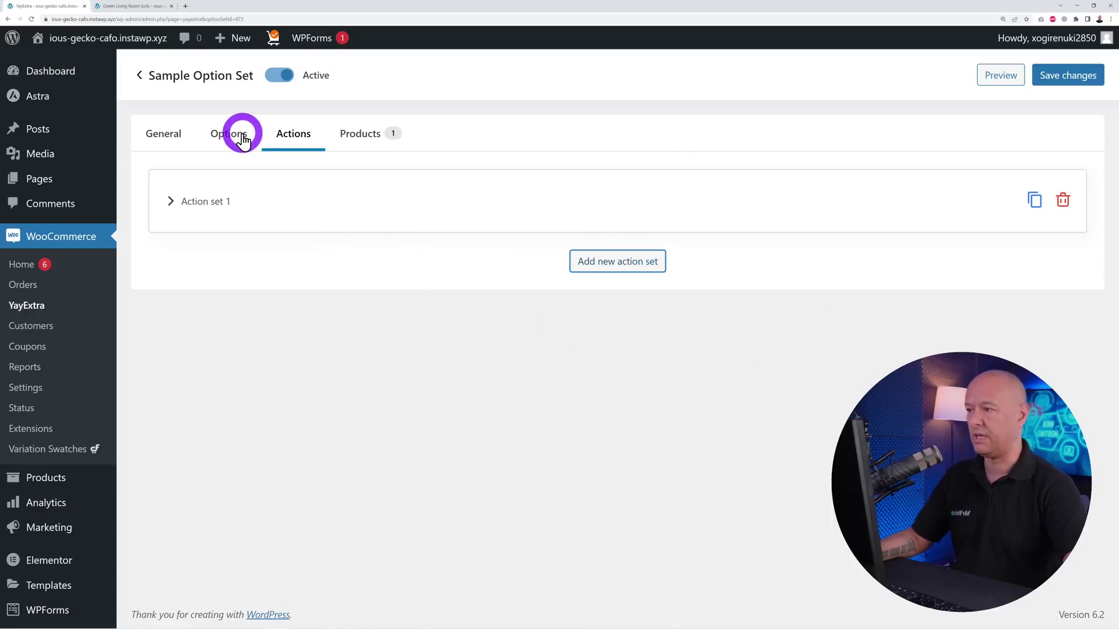
left_click(236, 209)
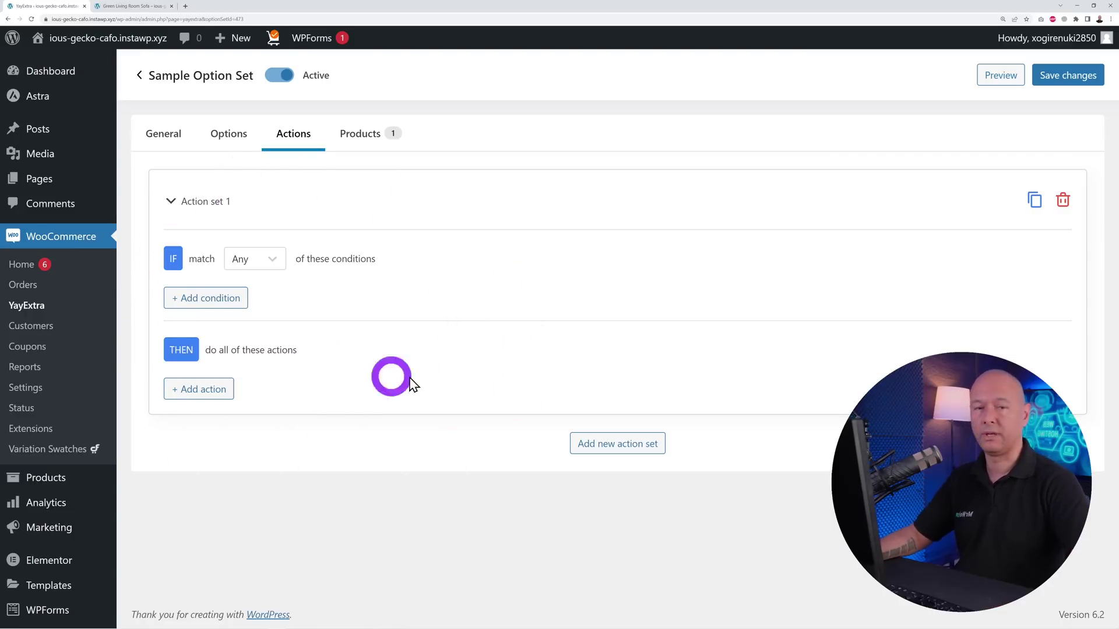
left_click(271, 260)
left_click(273, 261)
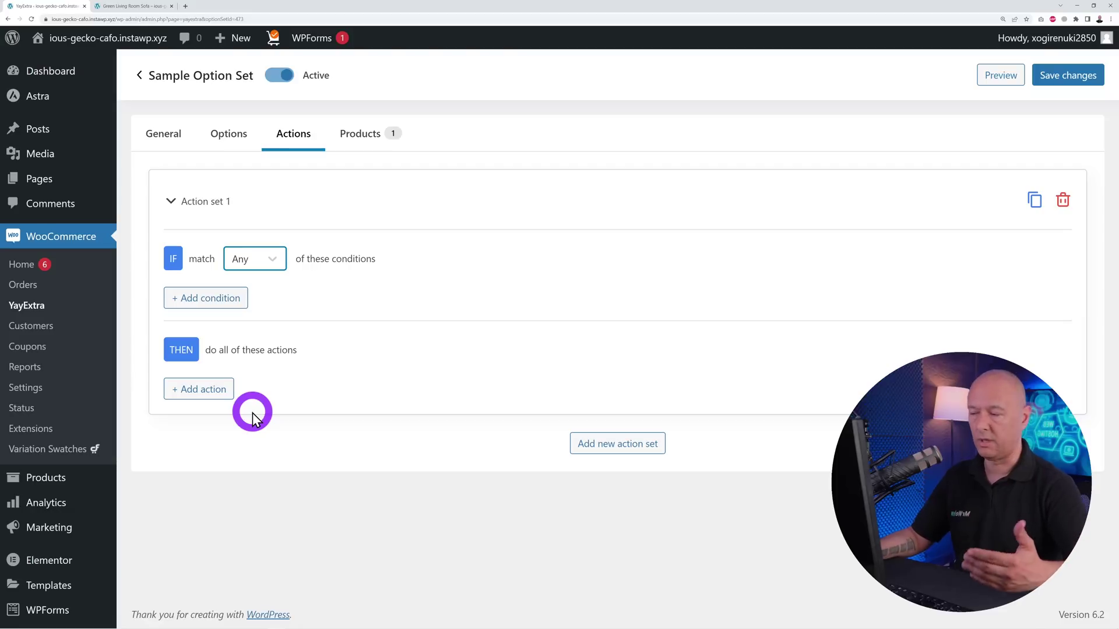
Add a condition to Action set 1 requiring that Colour Is Dark Green
left_click(210, 298)
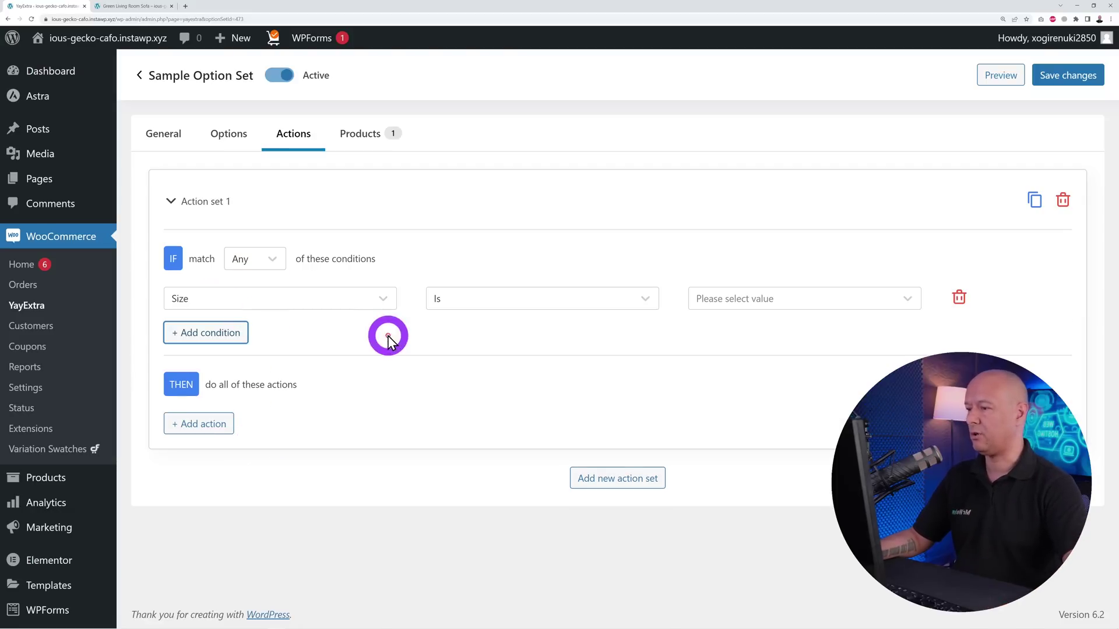
left_click(362, 299)
left_click(281, 358)
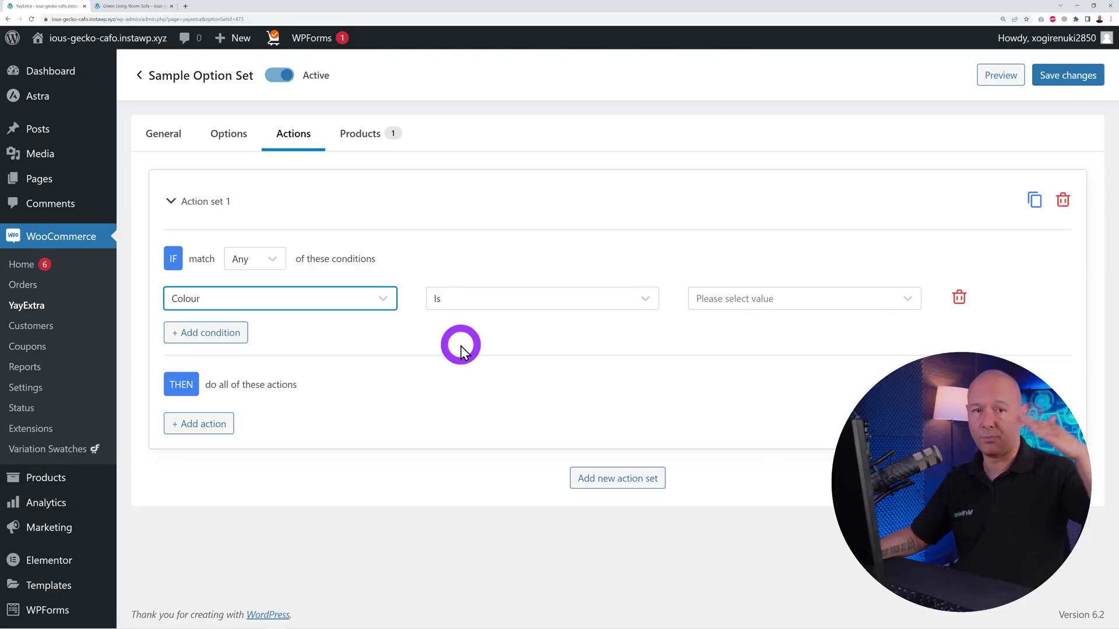
left_click(585, 300)
left_click(507, 343)
left_click(798, 298)
left_click(748, 353)
Add an Add fee action of 125 named "Green Premium" to Action set 1
left_click(227, 425)
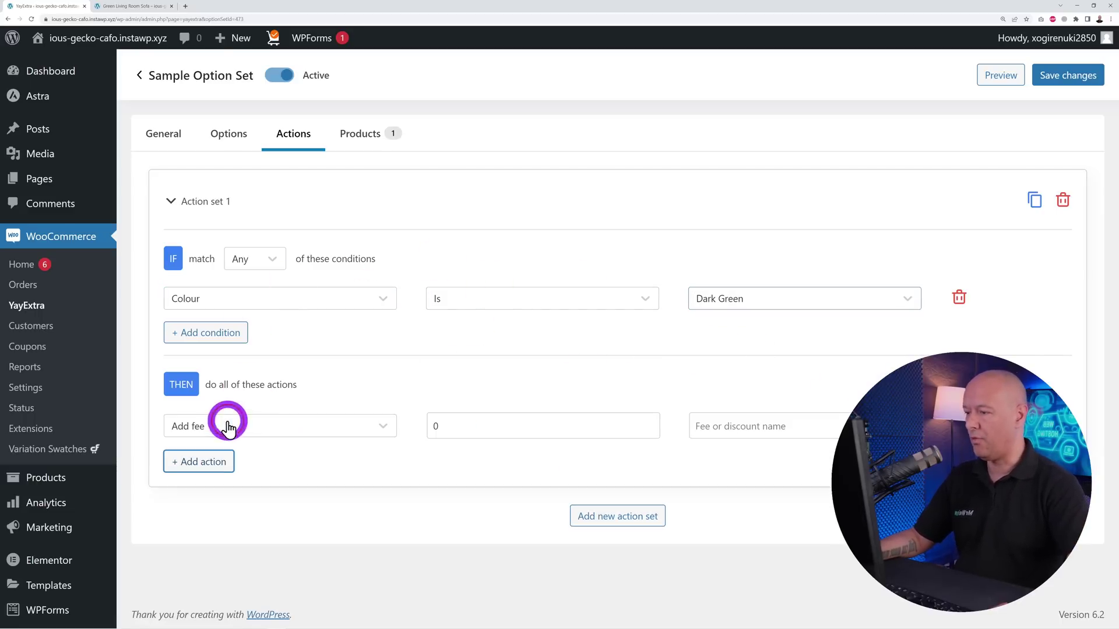
left_click(274, 426)
left_click(242, 459)
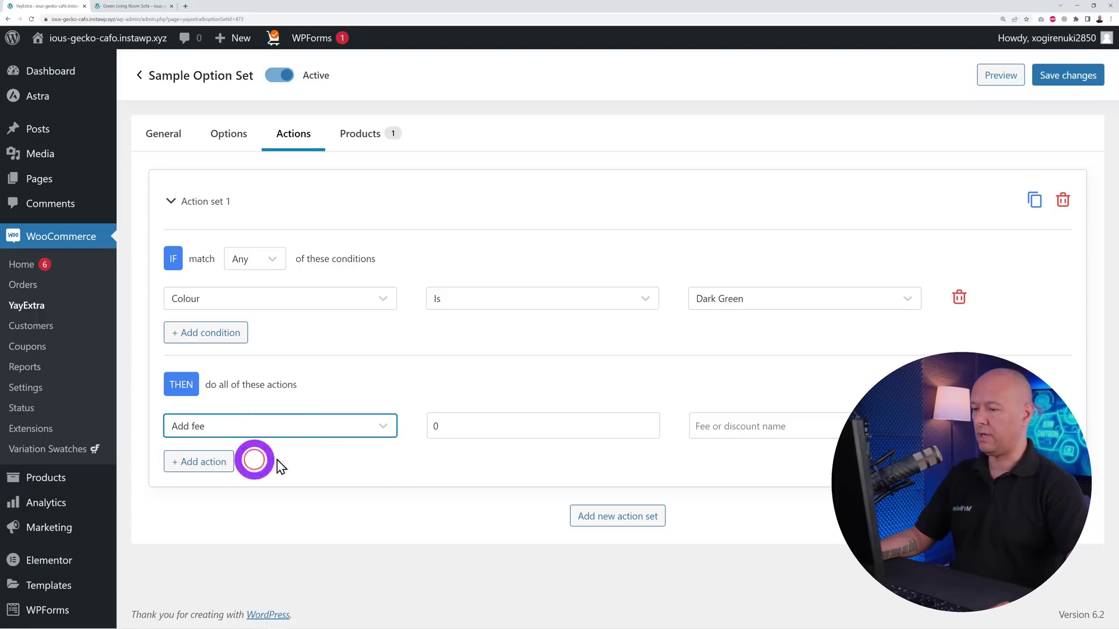
double_click(438, 429)
type("125")
left_click(739, 429)
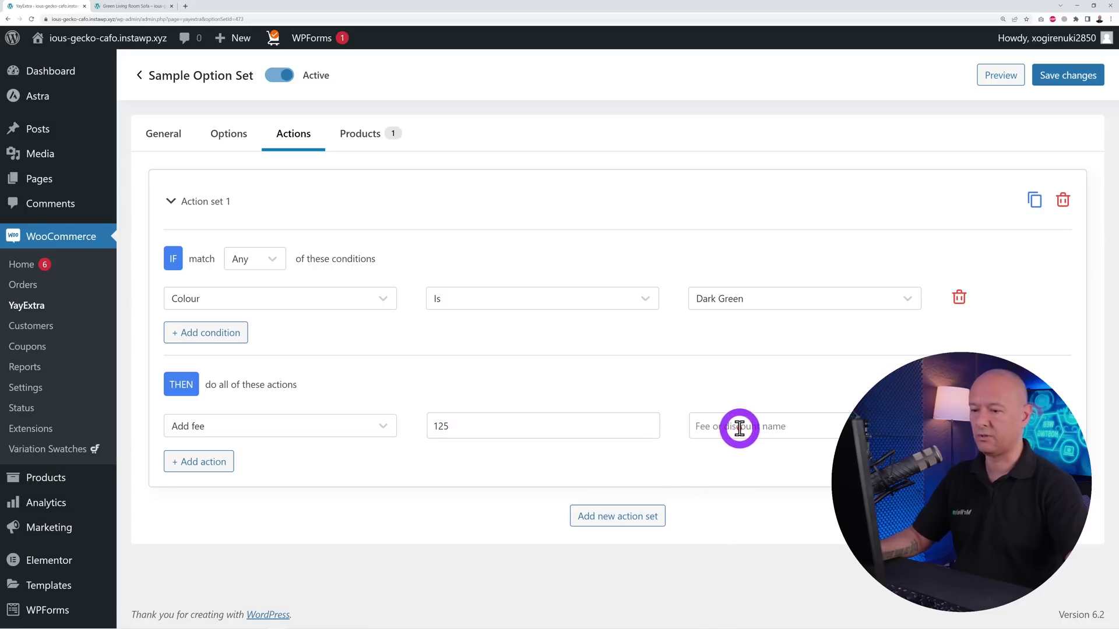
type("Gree")
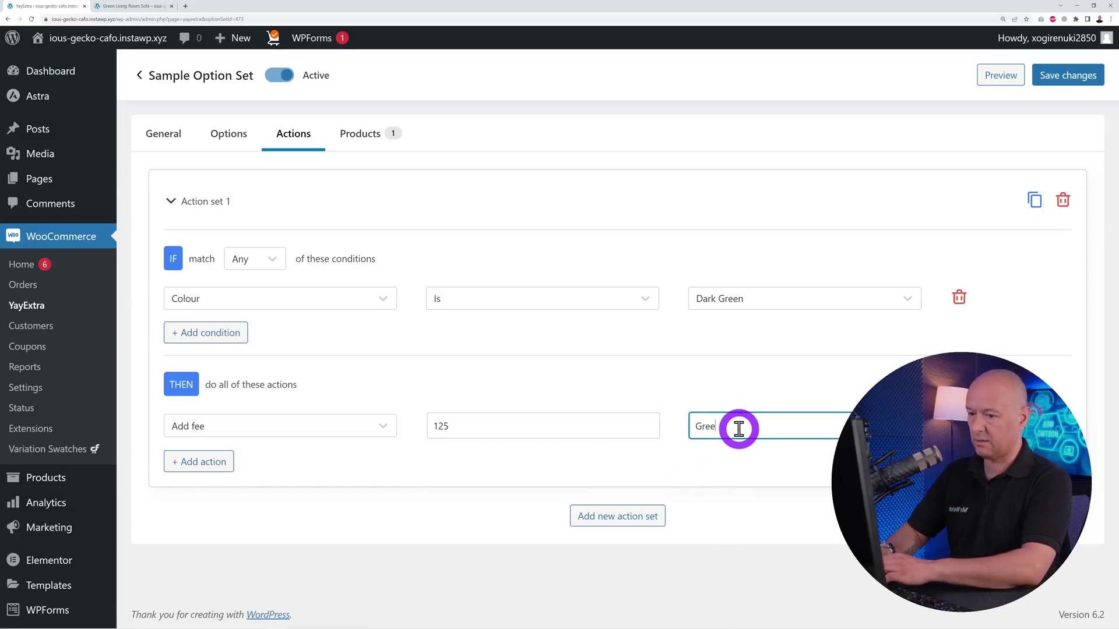
type("n Premium")
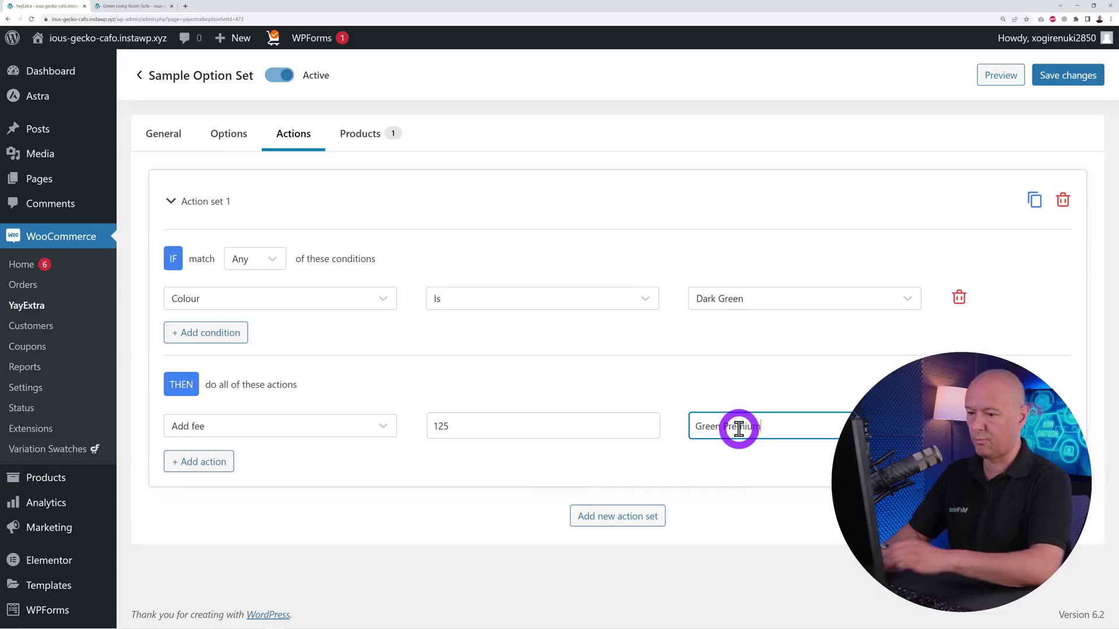
left_click(458, 522)
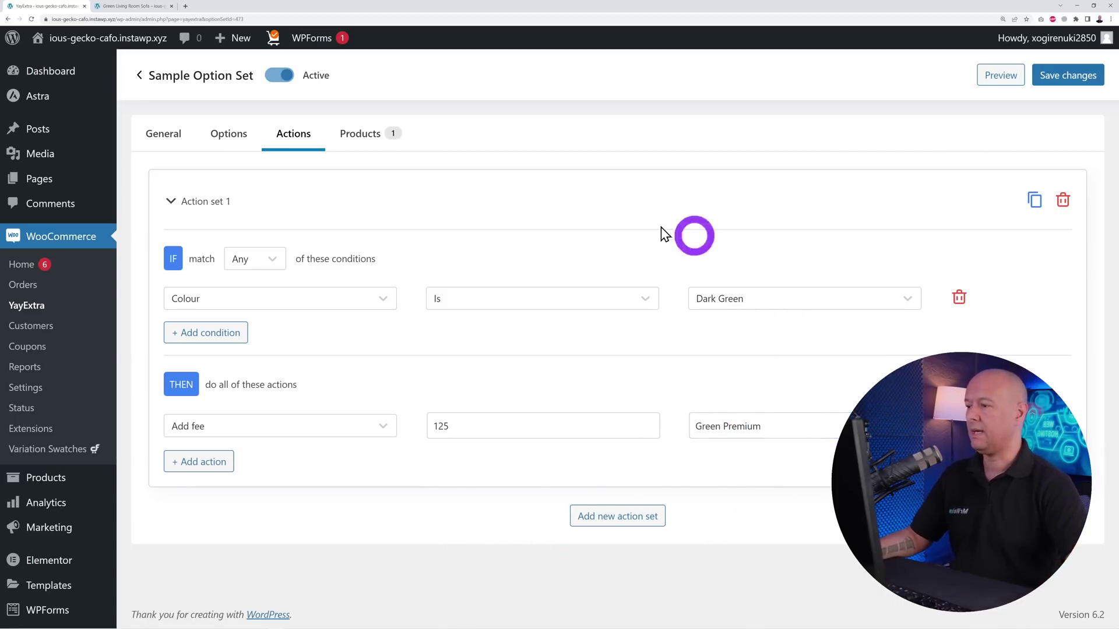
Add a second action set below Action set 1 and expand its conditions and actions
left_click(633, 527)
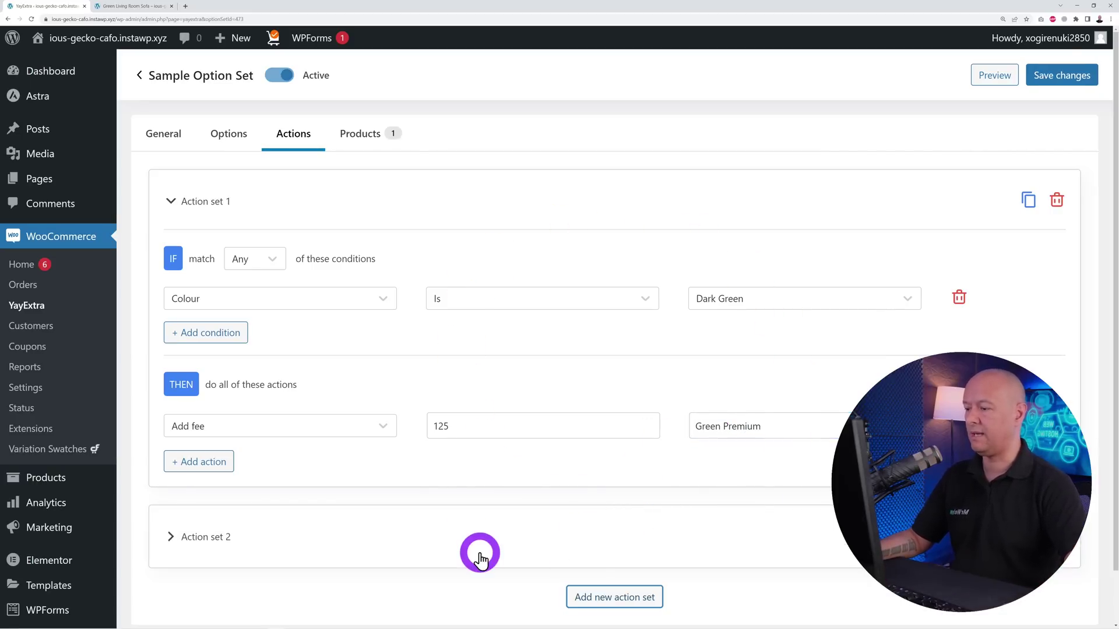
scroll(379, 565, "down", 1)
left_click(267, 475)
scroll(468, 522, "down", 3)
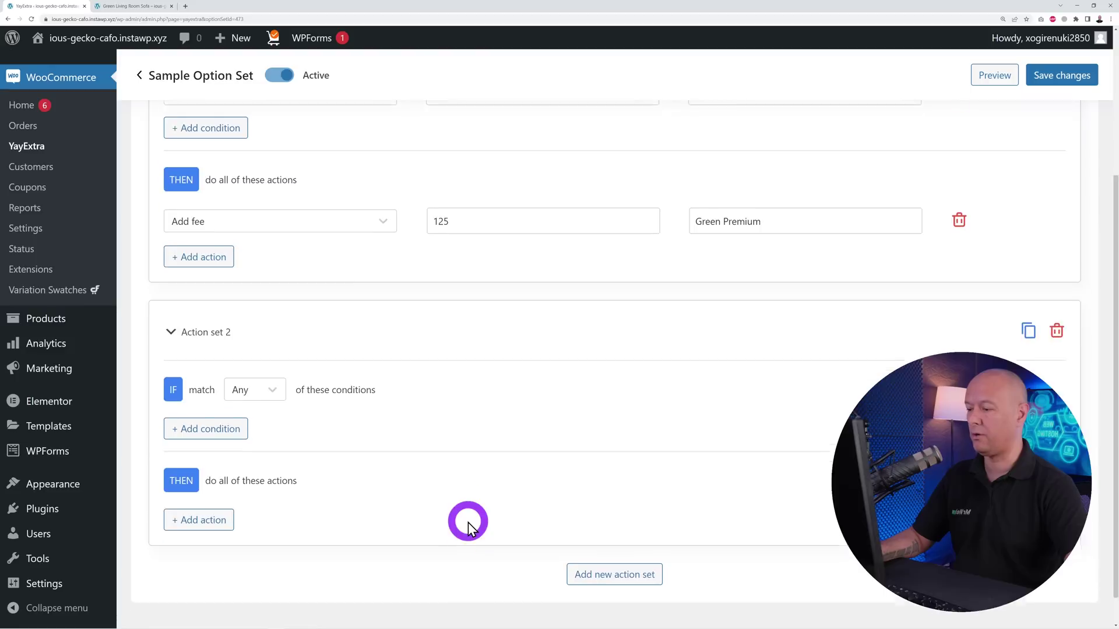
Add a condition to Action set 2 requiring that Colour Is Brown
left_click(227, 395)
left_click(349, 394)
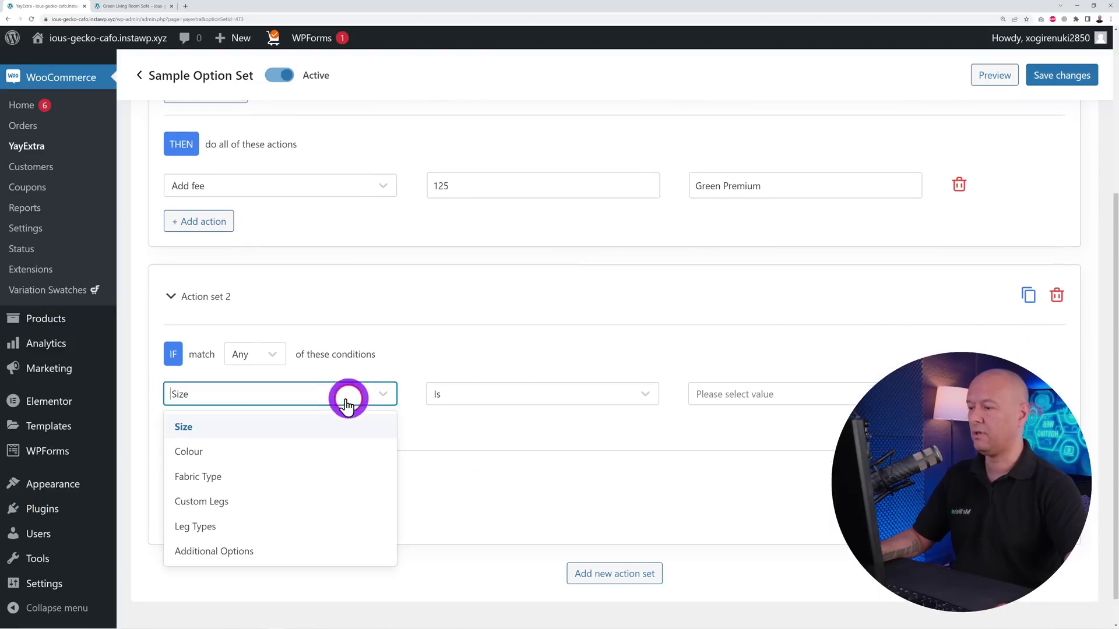
left_click(248, 449)
left_click(546, 410)
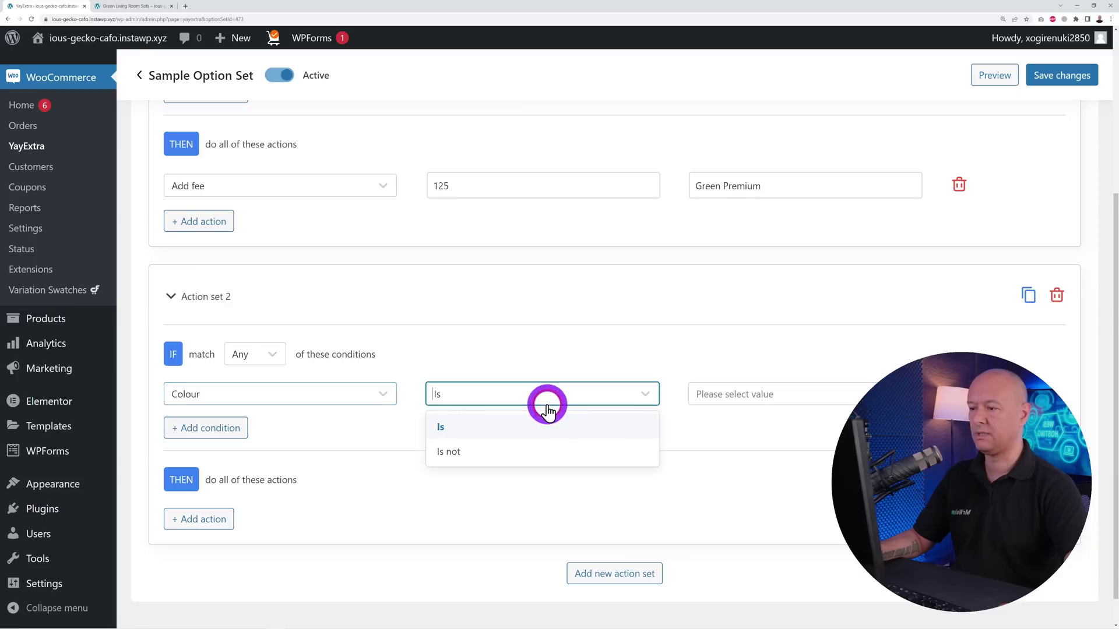
left_click(724, 394)
left_click(735, 429)
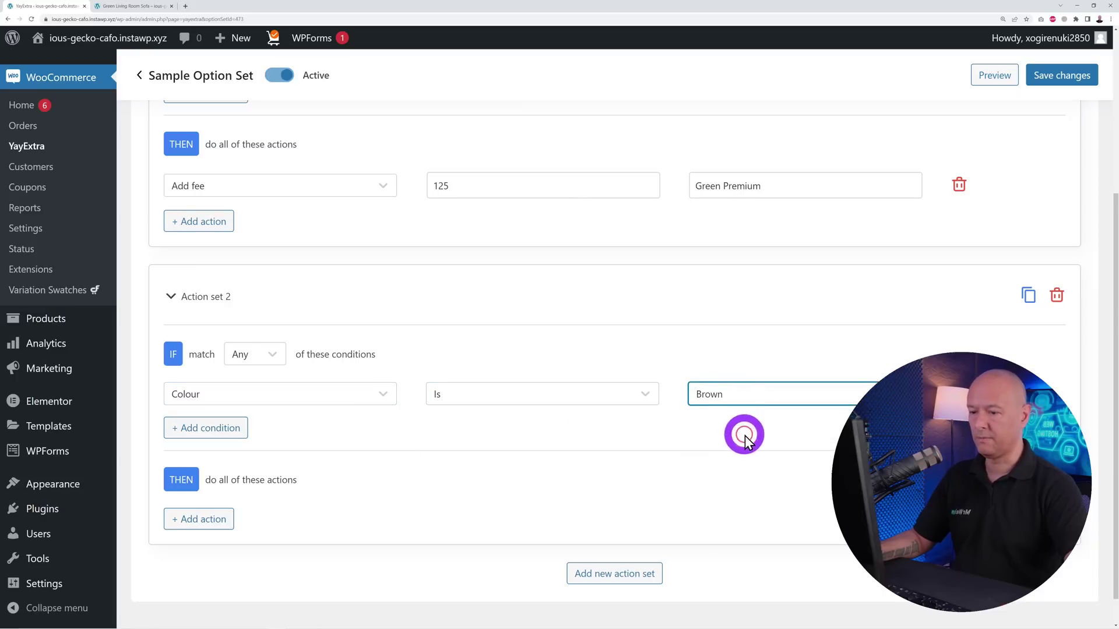
Add an Add discount action of 125 named "Brown Standard" to Action set 2 and save the option set
left_click(236, 526)
left_click(327, 518)
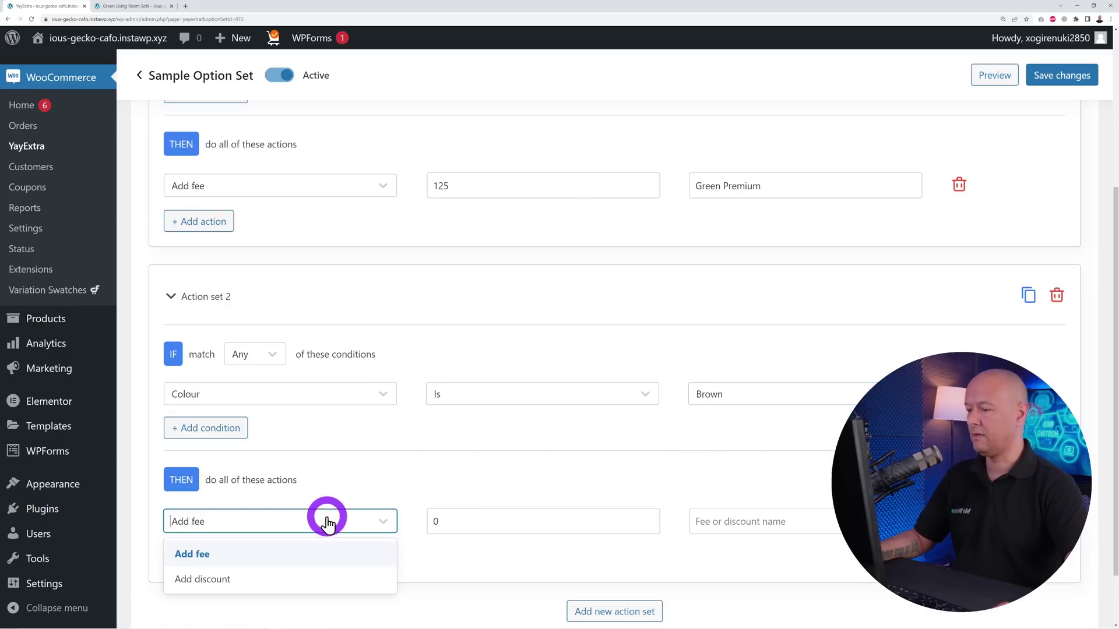
left_click(300, 575)
left_click(442, 523)
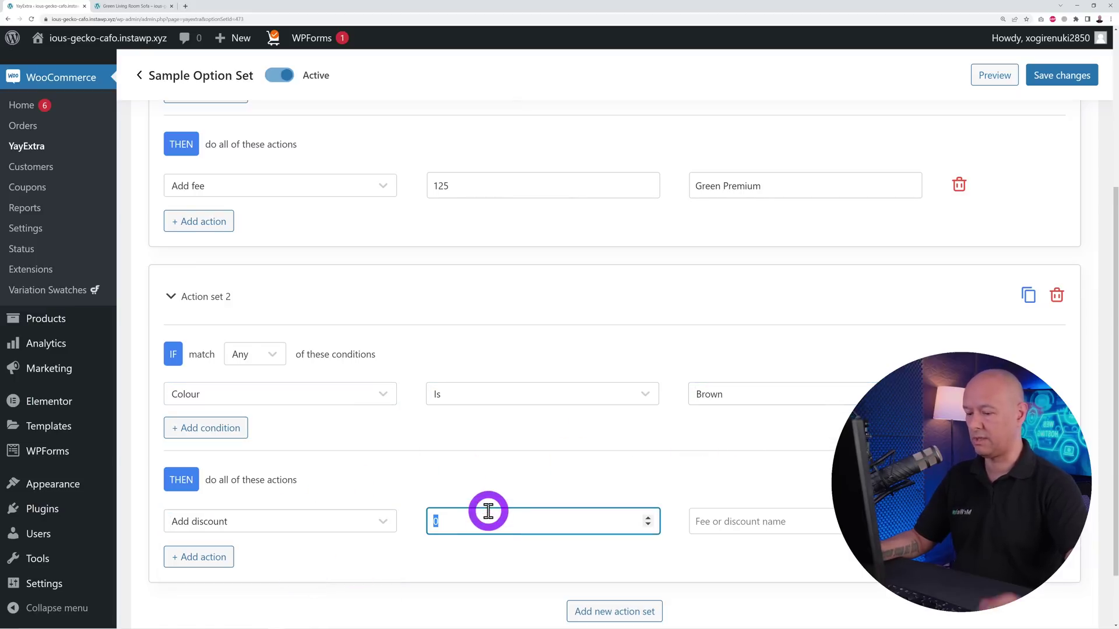
type("125")
left_click(708, 524)
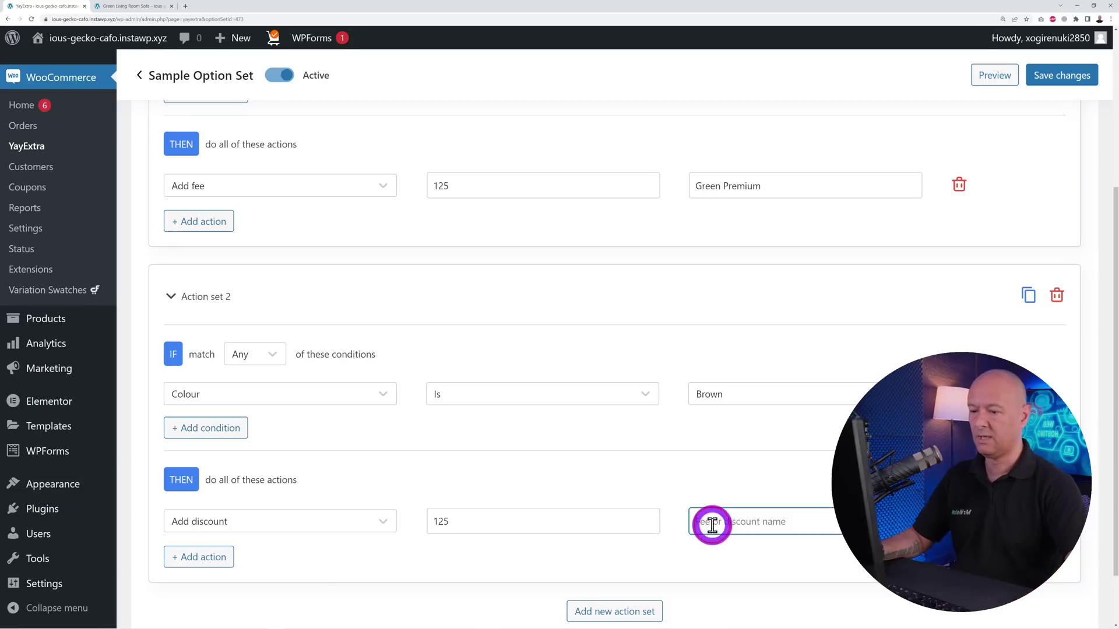
type("Brown Standard")
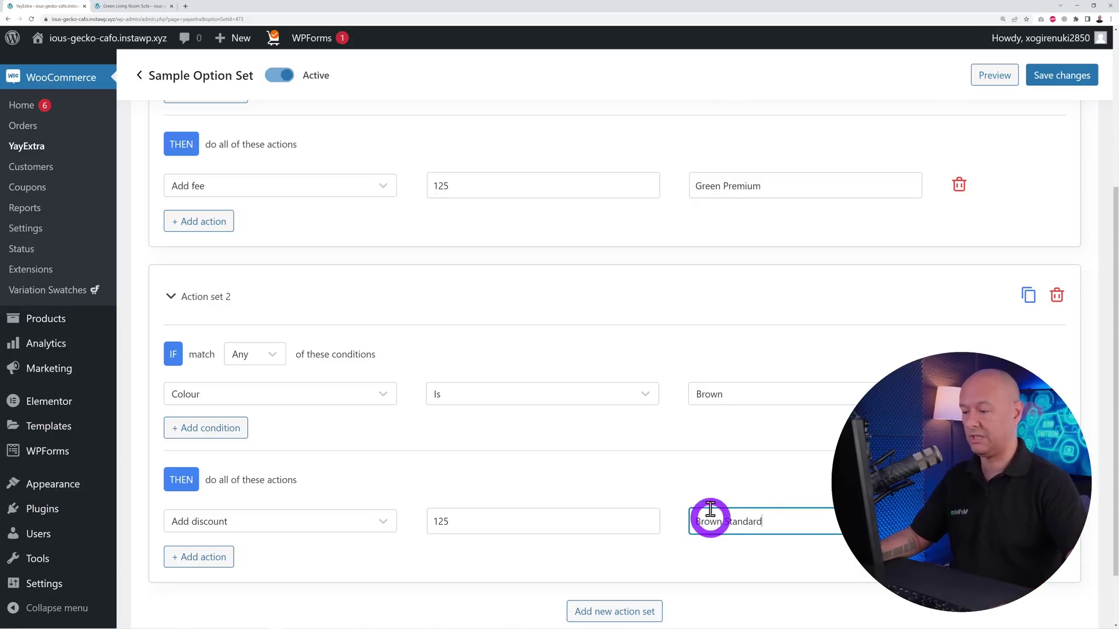
left_click(1044, 76)
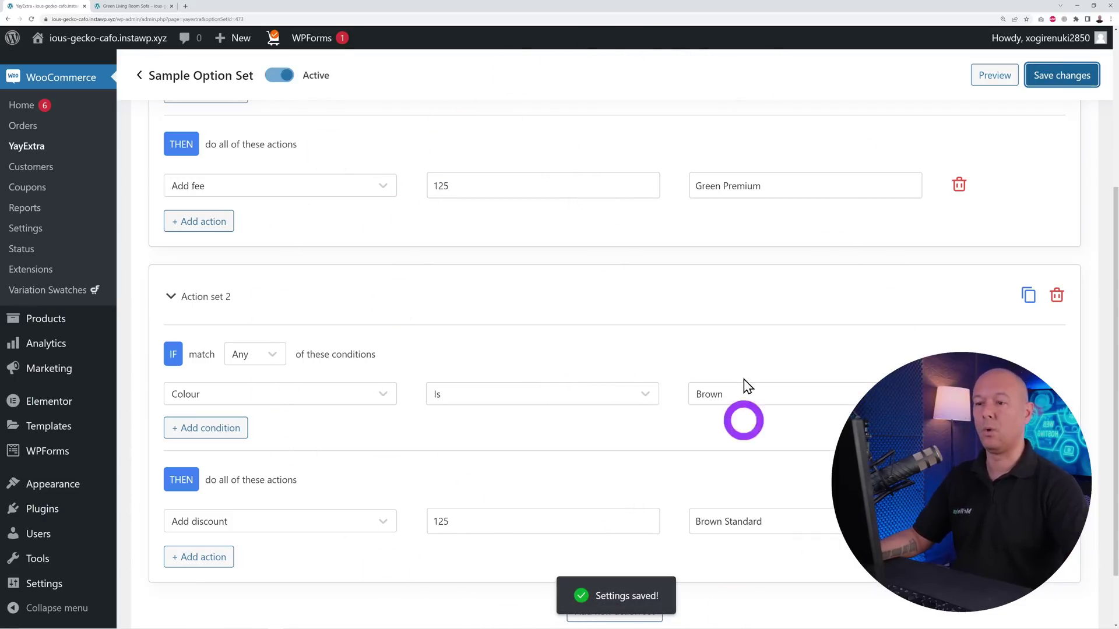
Reload the Green Living Room Sofa product page and test the Brown and Dark Green colours with the 74 inches Wide size
left_click(123, 6)
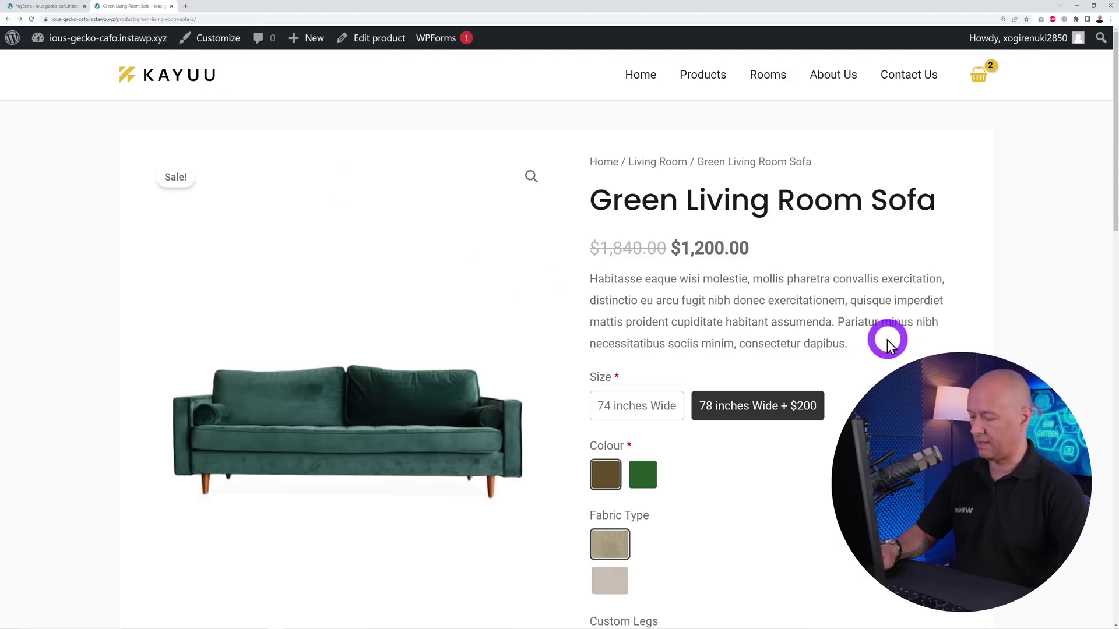
key("F5")
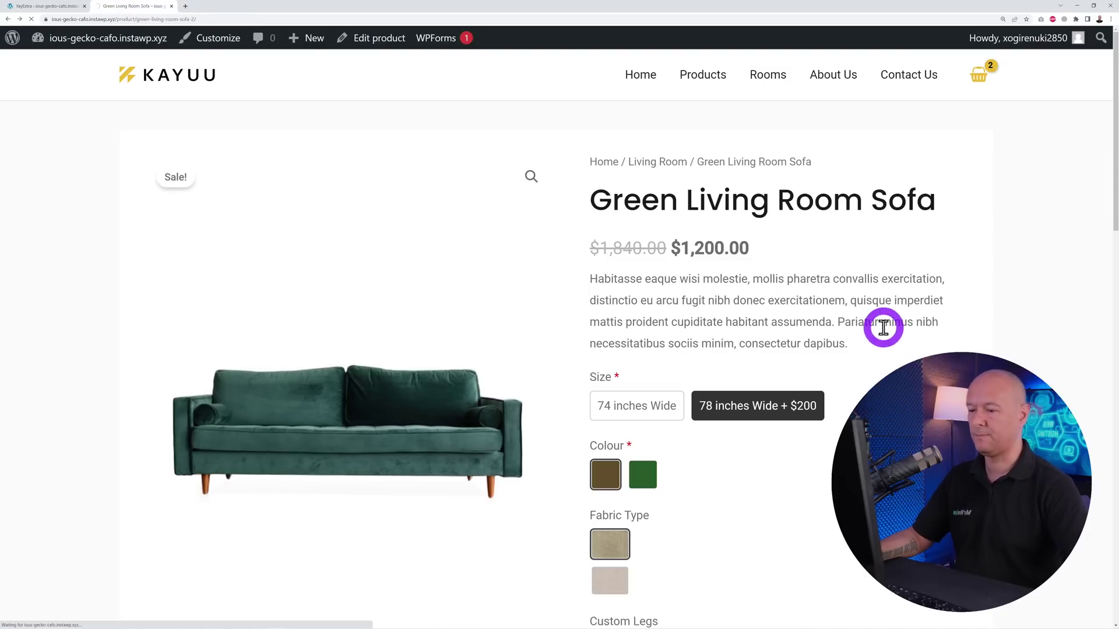
scroll(883, 328, "down", 3)
left_click(615, 220)
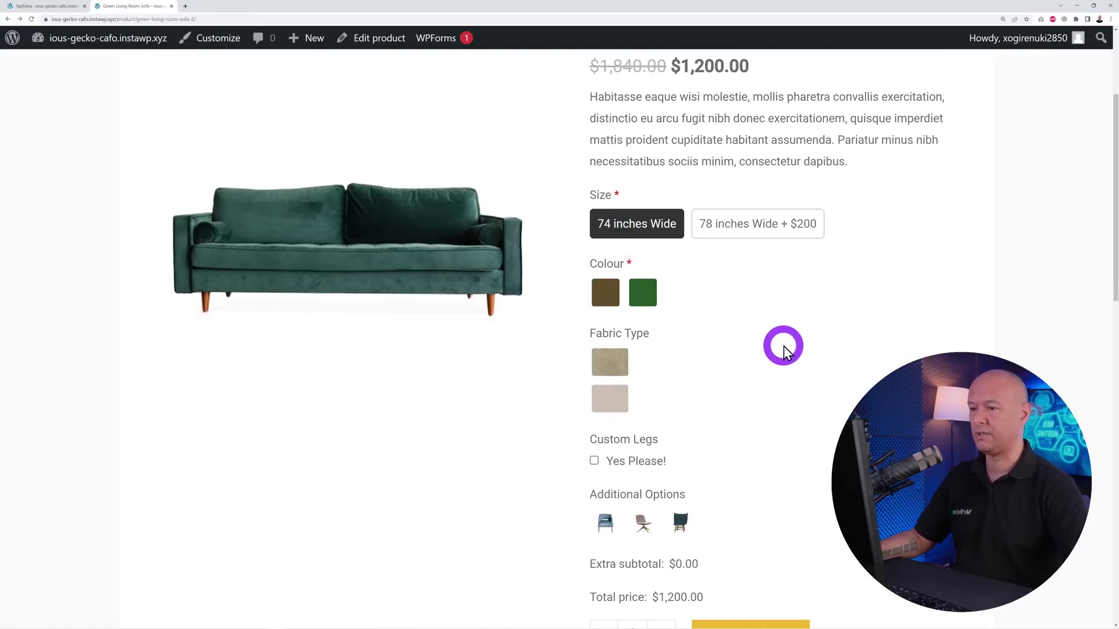
scroll(781, 344, "down", 1)
left_click(606, 221)
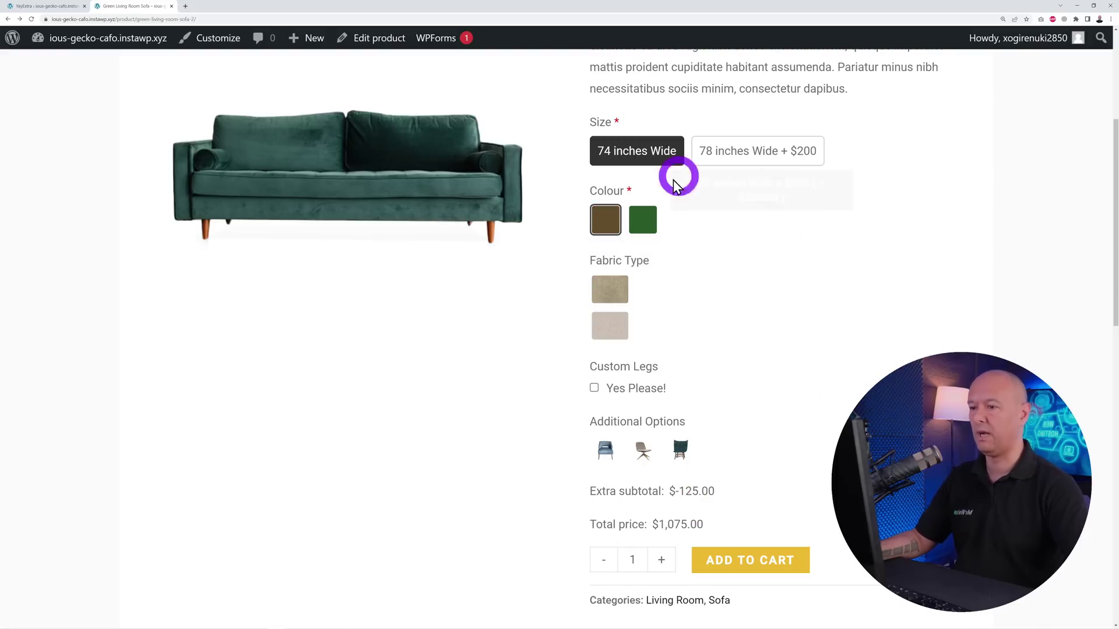
left_click(644, 220)
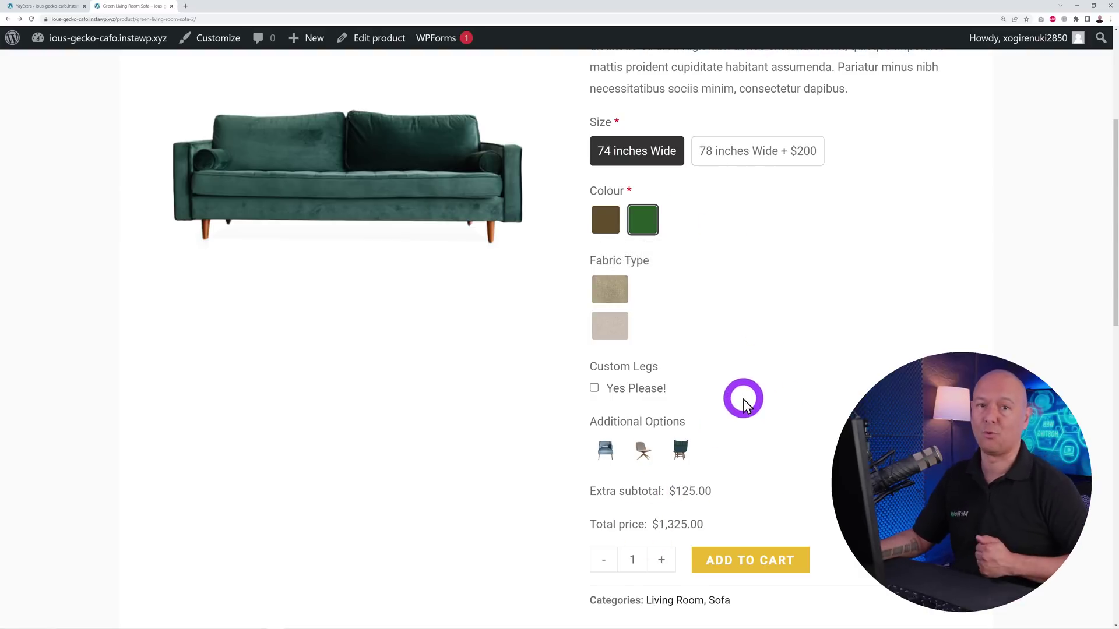
Return to YayExtra, leave the Sample Option Set and set the Total price font weight to 600 in the general customization settings
left_click(35, 7)
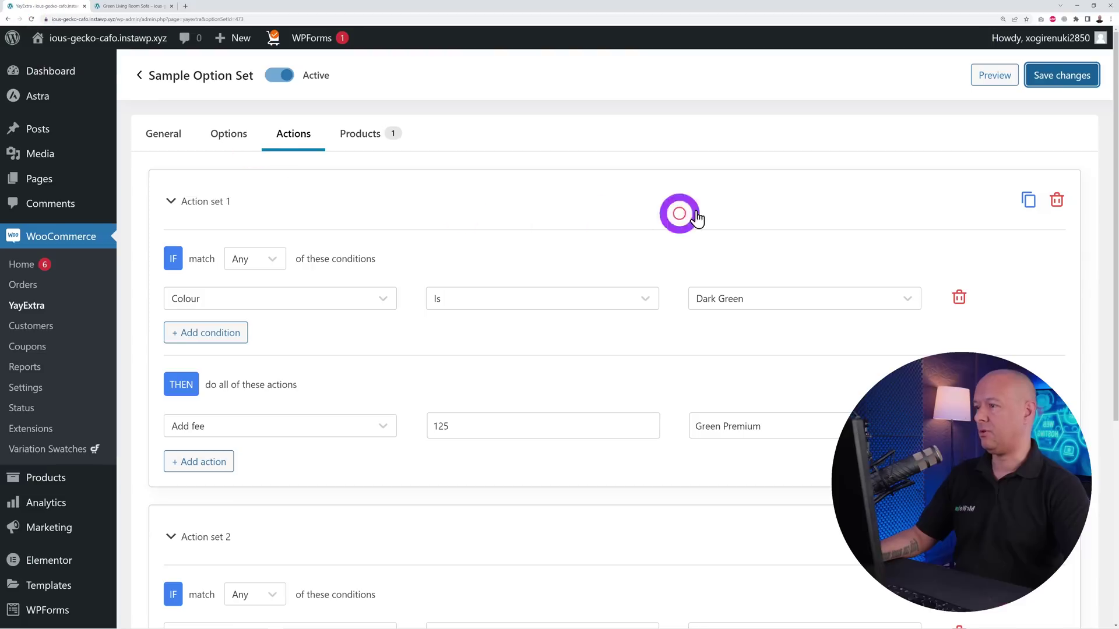
left_click(144, 76)
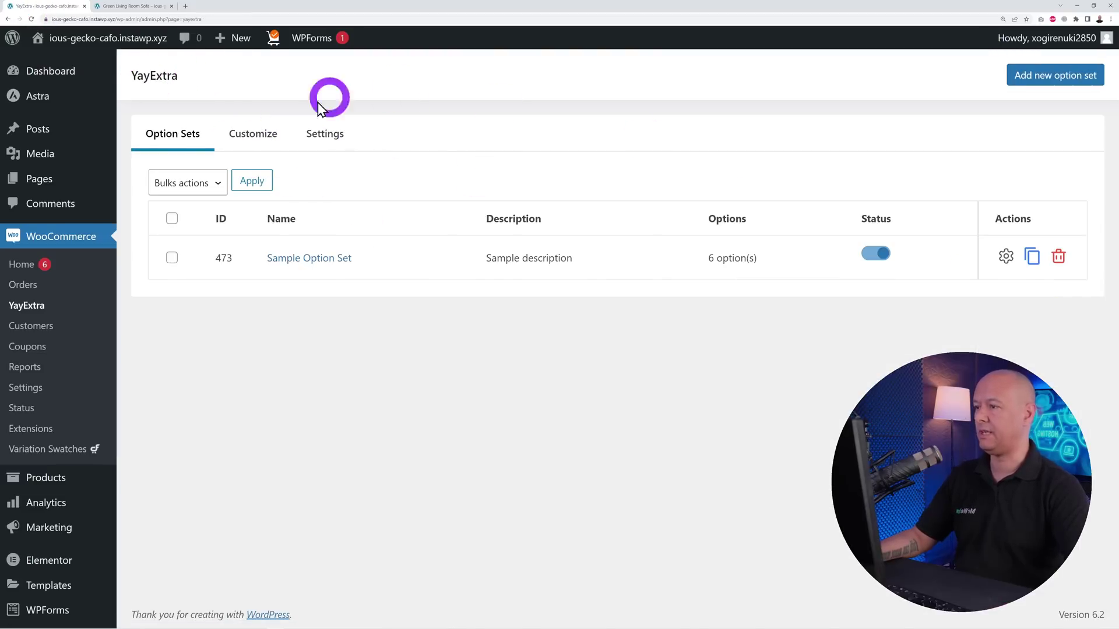
left_click(250, 137)
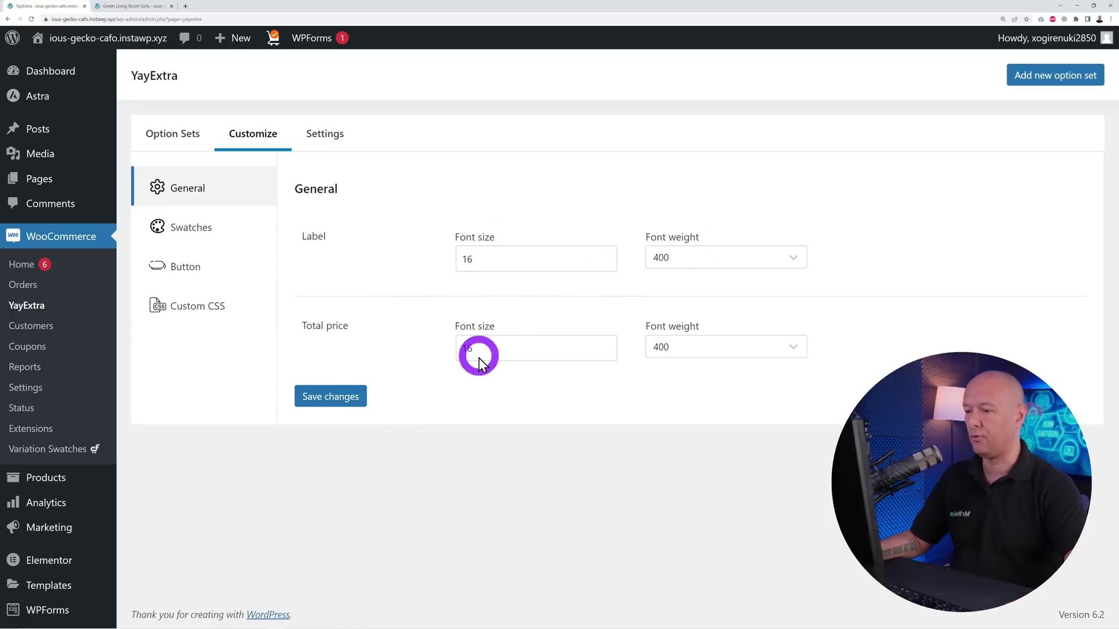
left_click(778, 357)
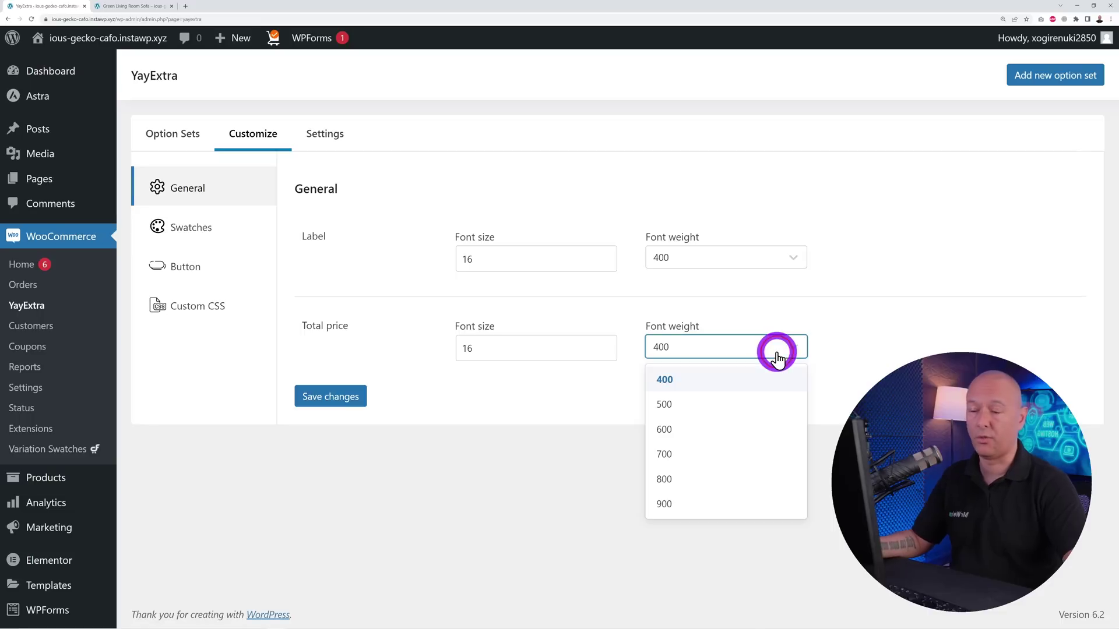
left_click(737, 435)
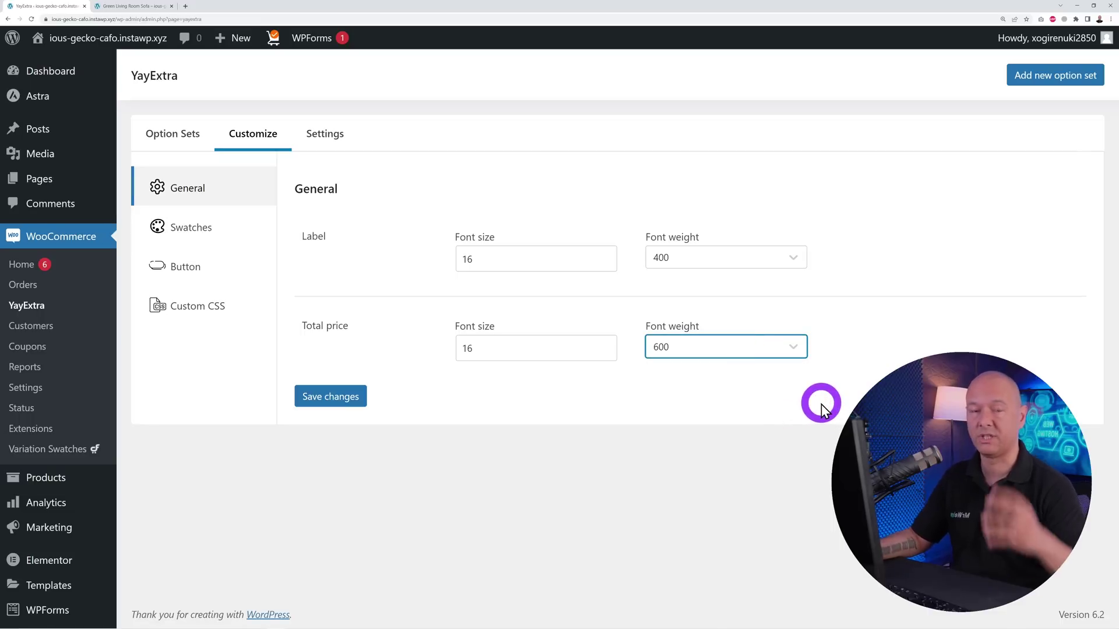
left_click(606, 348)
Examine the YayExtra customization settings for swatches, including the tooltip position choices, and those for buttons and custom CSS
left_click(226, 236)
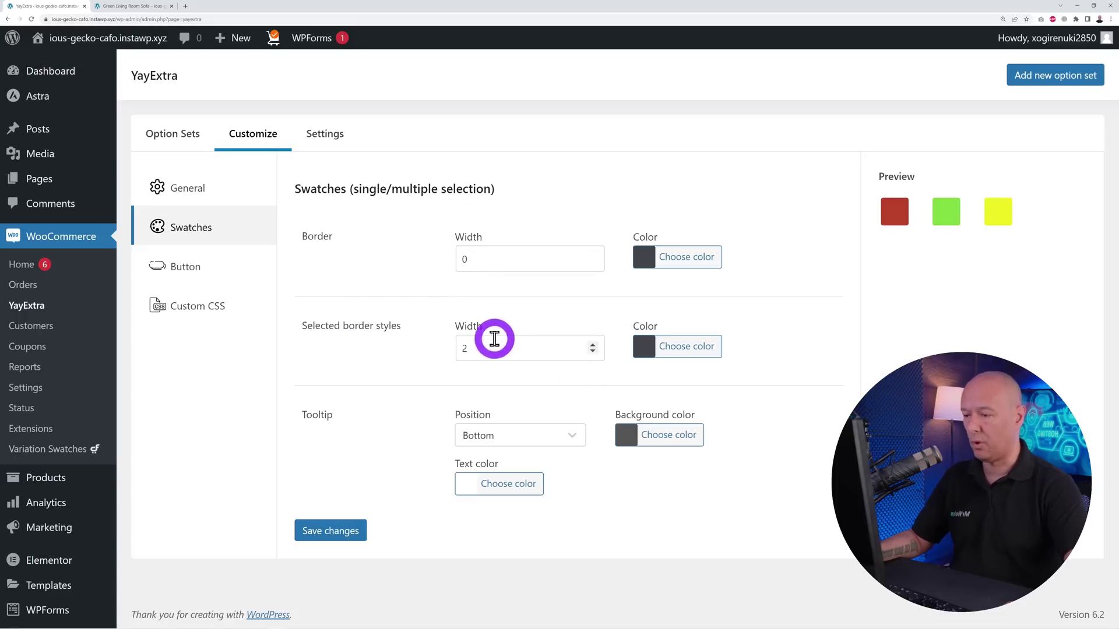
left_click(556, 438)
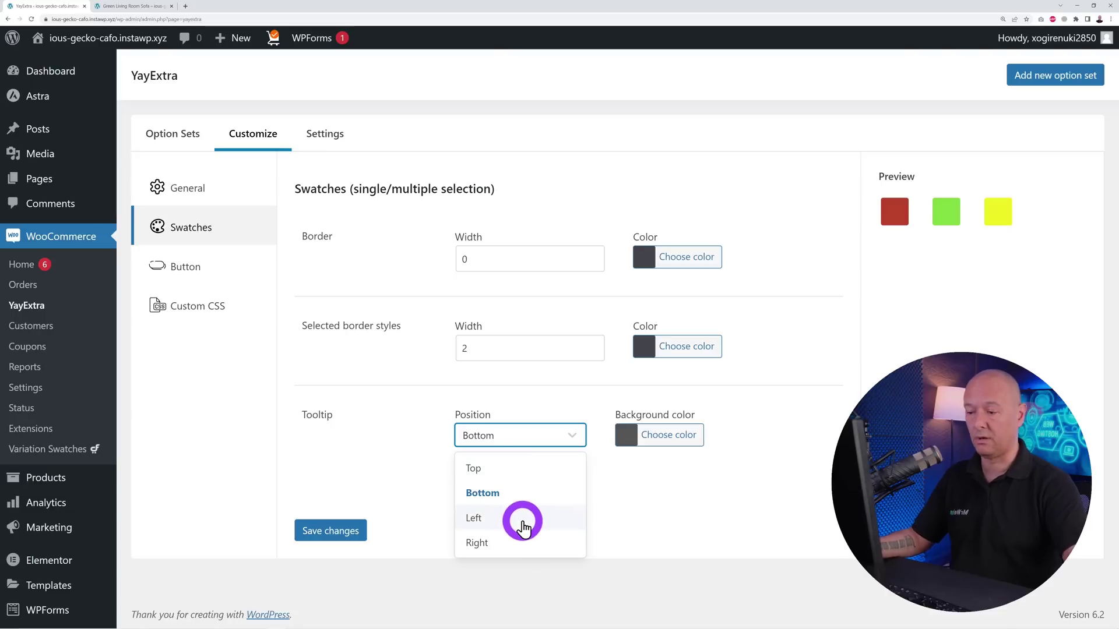
left_click(725, 521)
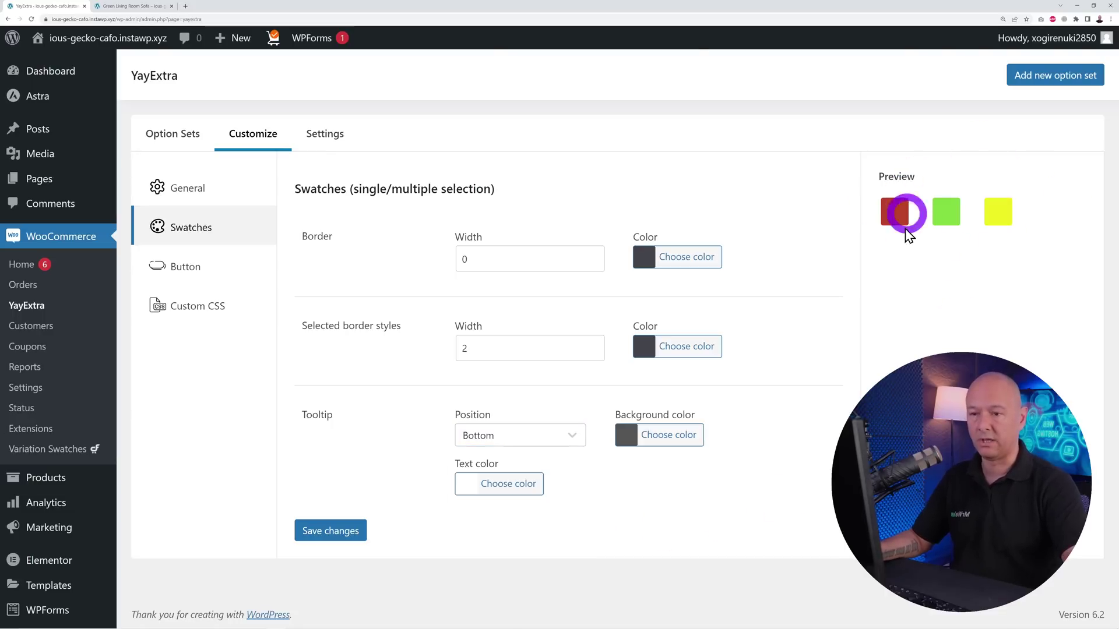
left_click(186, 272)
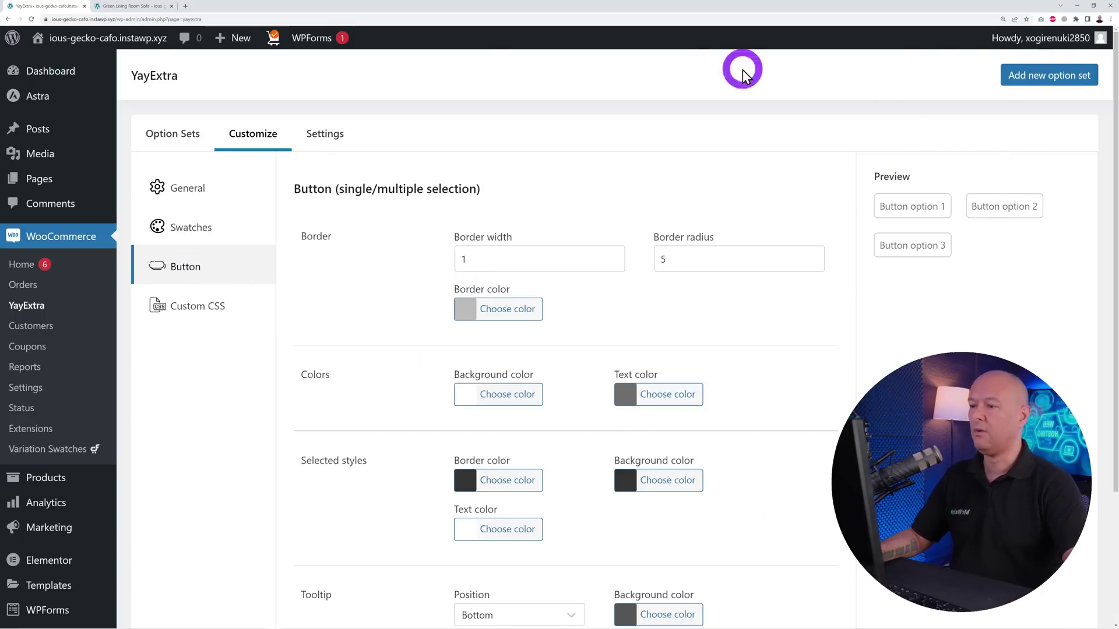
scroll(773, 402, "down", 1)
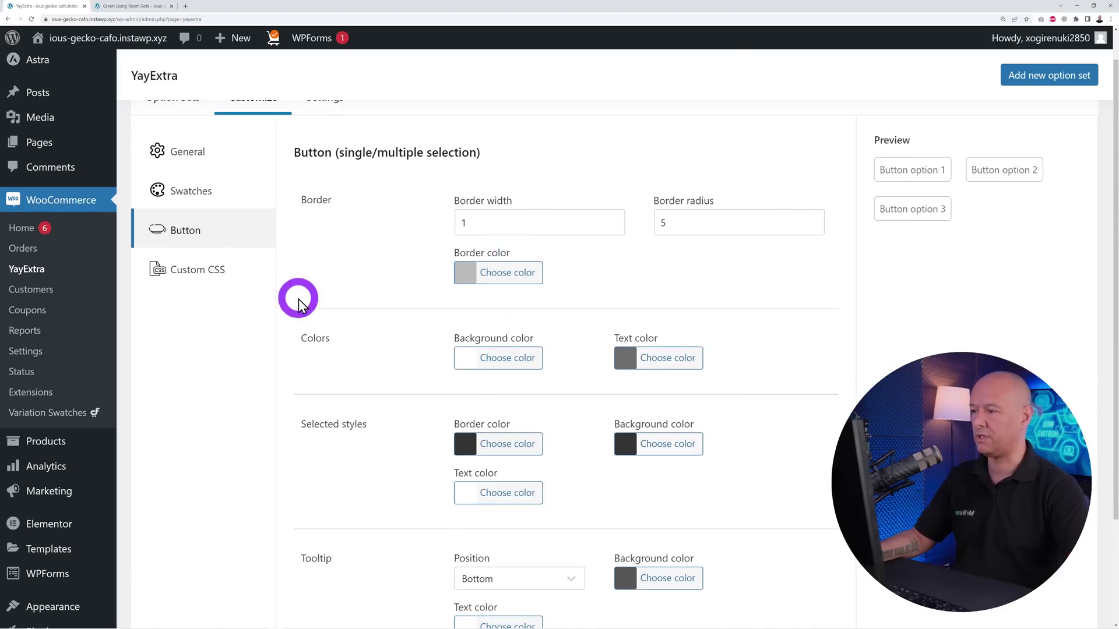
left_click(204, 272)
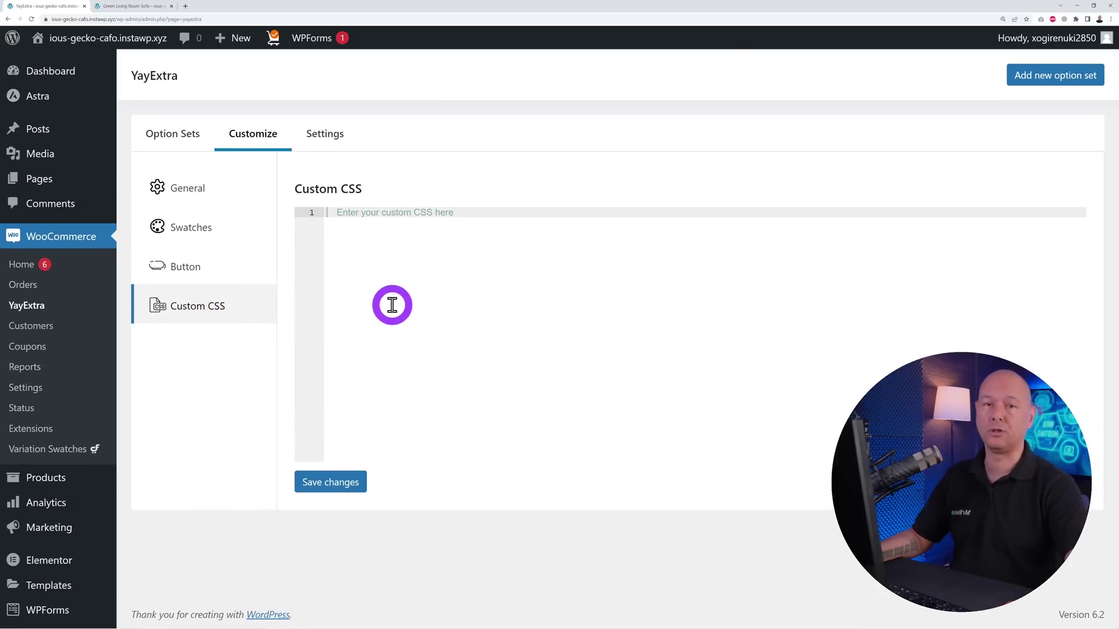